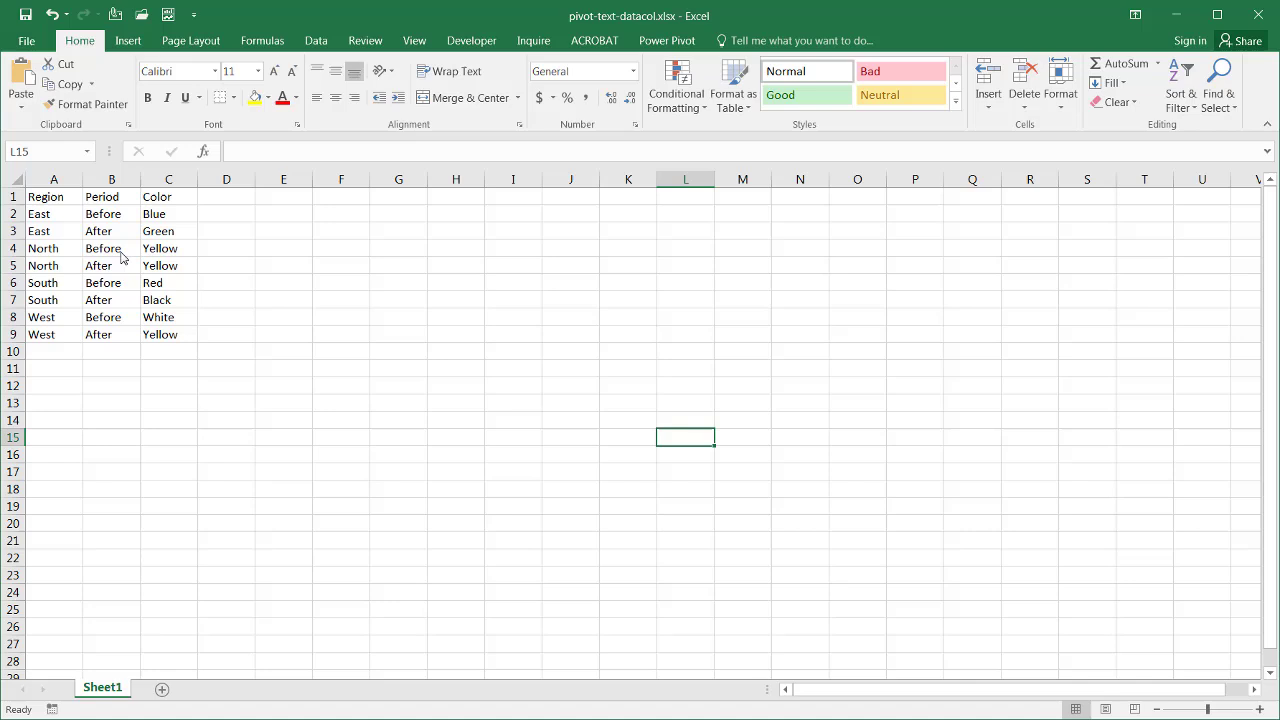
- Select cell B4 inside the Region, Period and Color data
{"action": "left_click", "coordinate": [119, 249]}
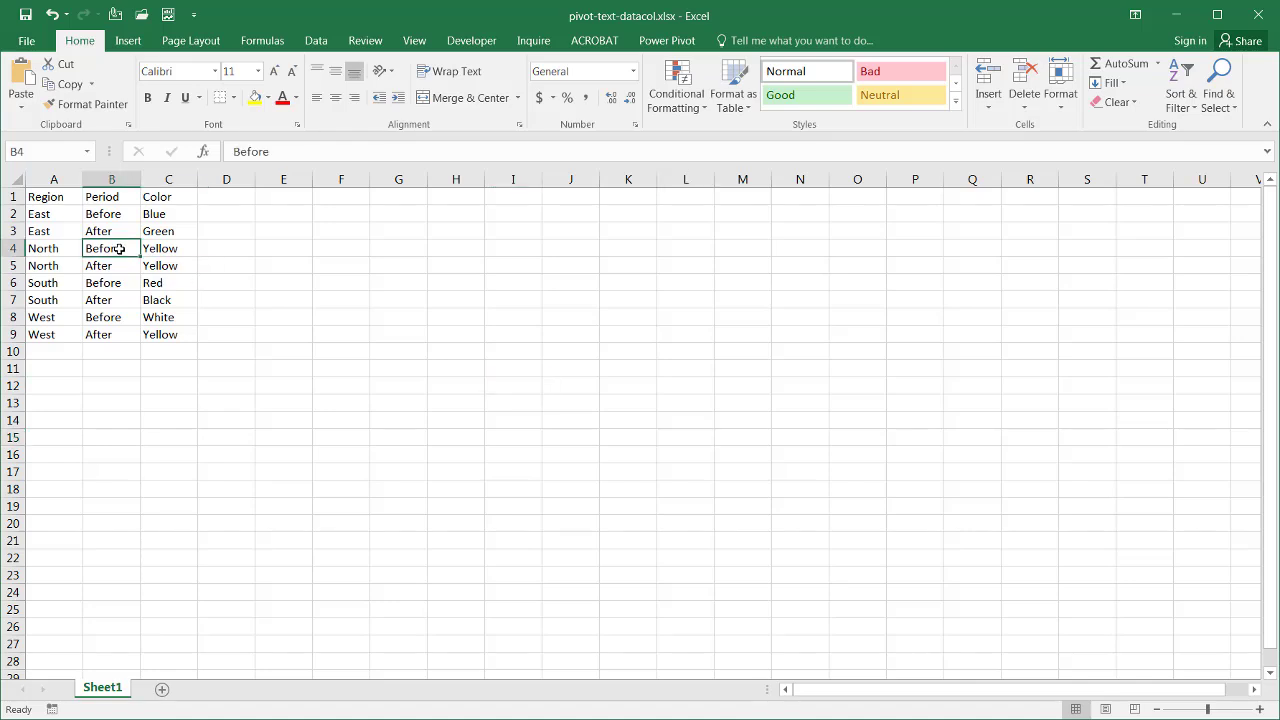
- Convert A1:C9 into Table1 with its first row as headers
{"action": "key", "text": "ctrl+t"}
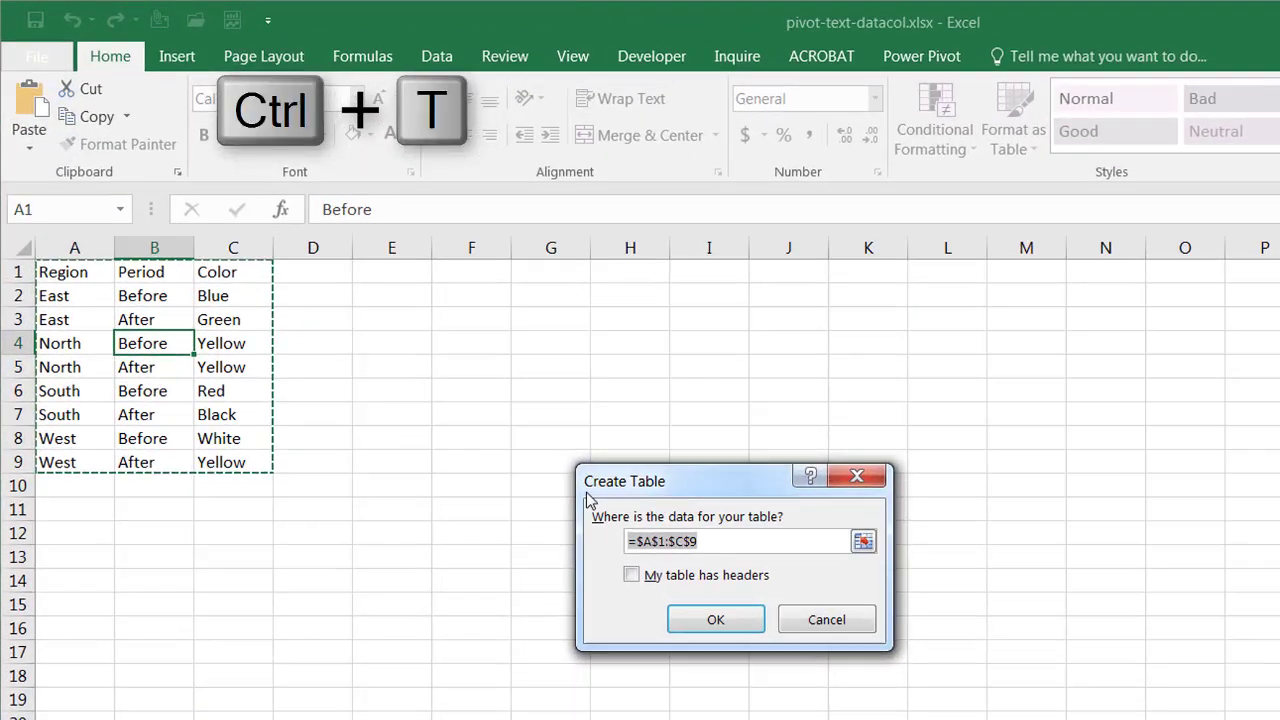
{"action": "left_click", "coordinate": [632, 575]}
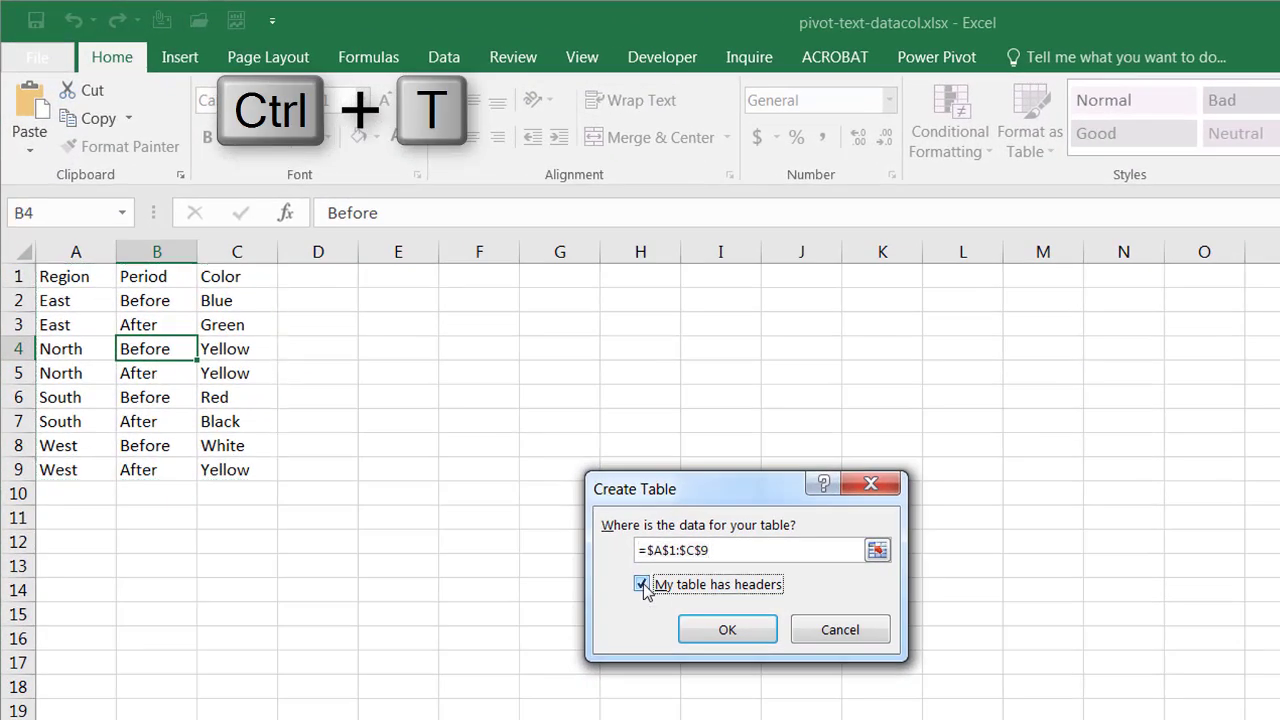
{"action": "left_click", "coordinate": [714, 620]}
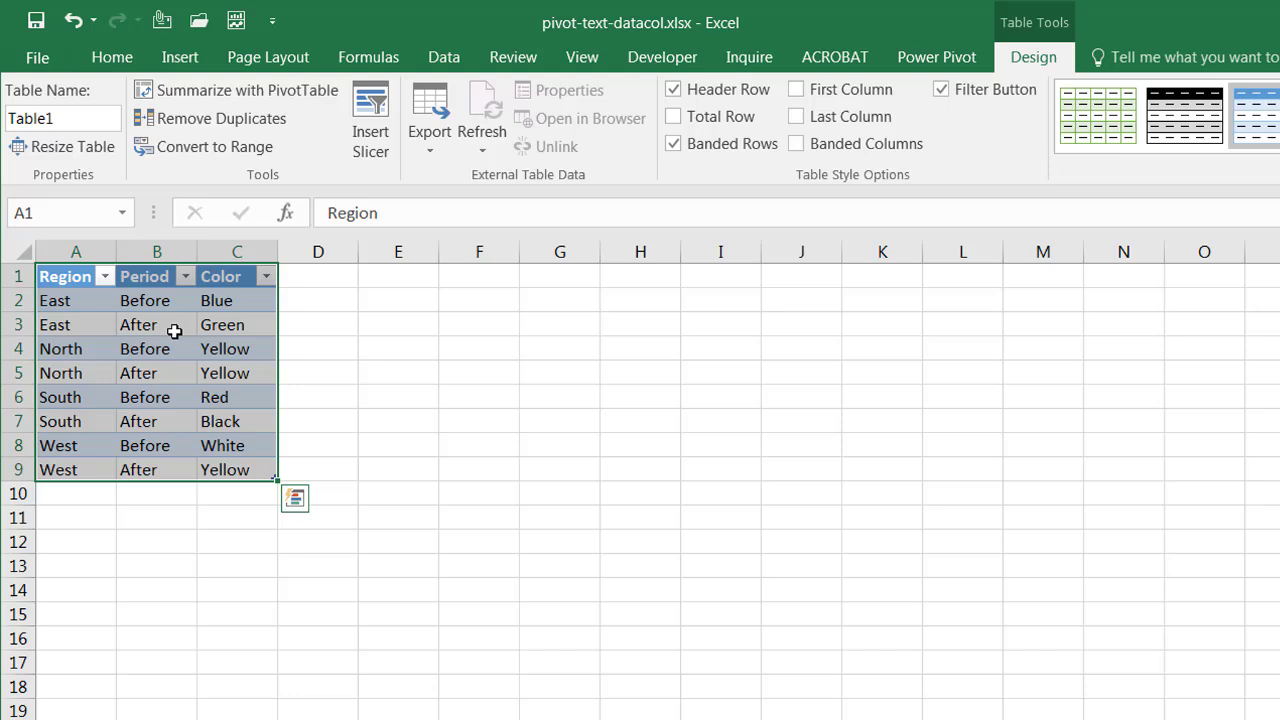
{"action": "left_click", "coordinate": [174, 331]}
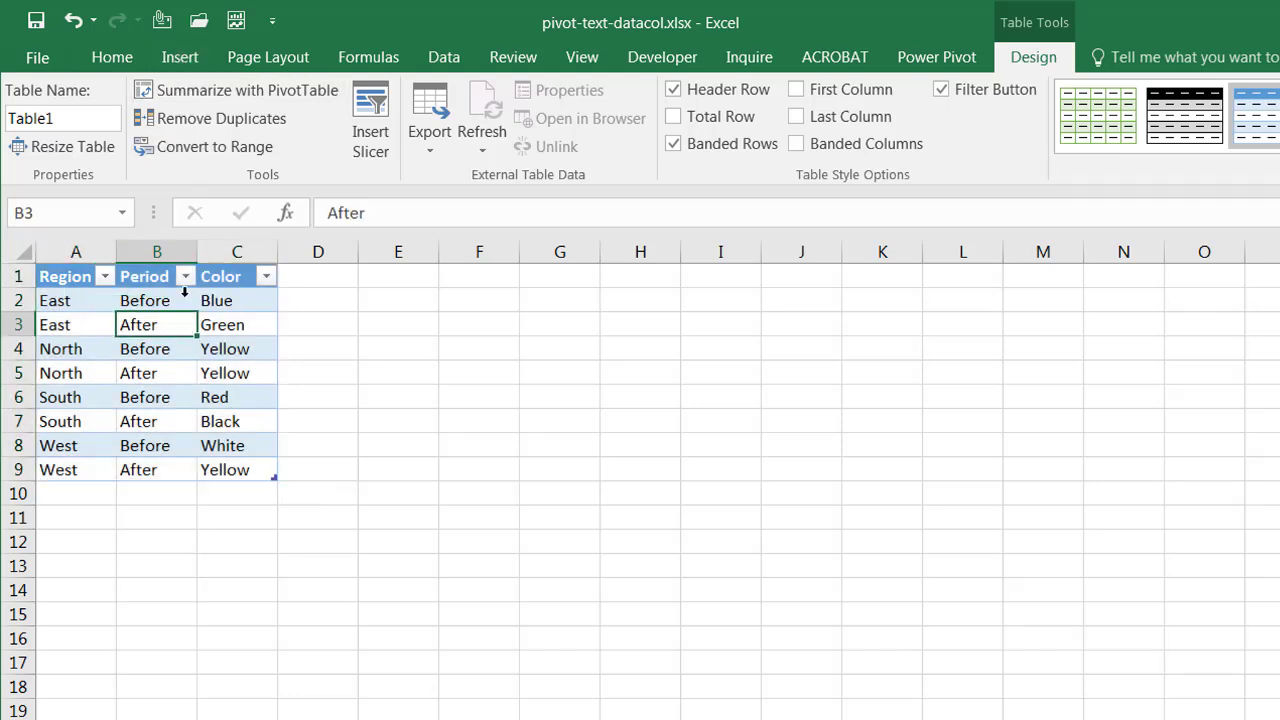
- Insert a PivotTable from Table1 on a new worksheet
{"action": "left_click", "coordinate": [180, 58]}
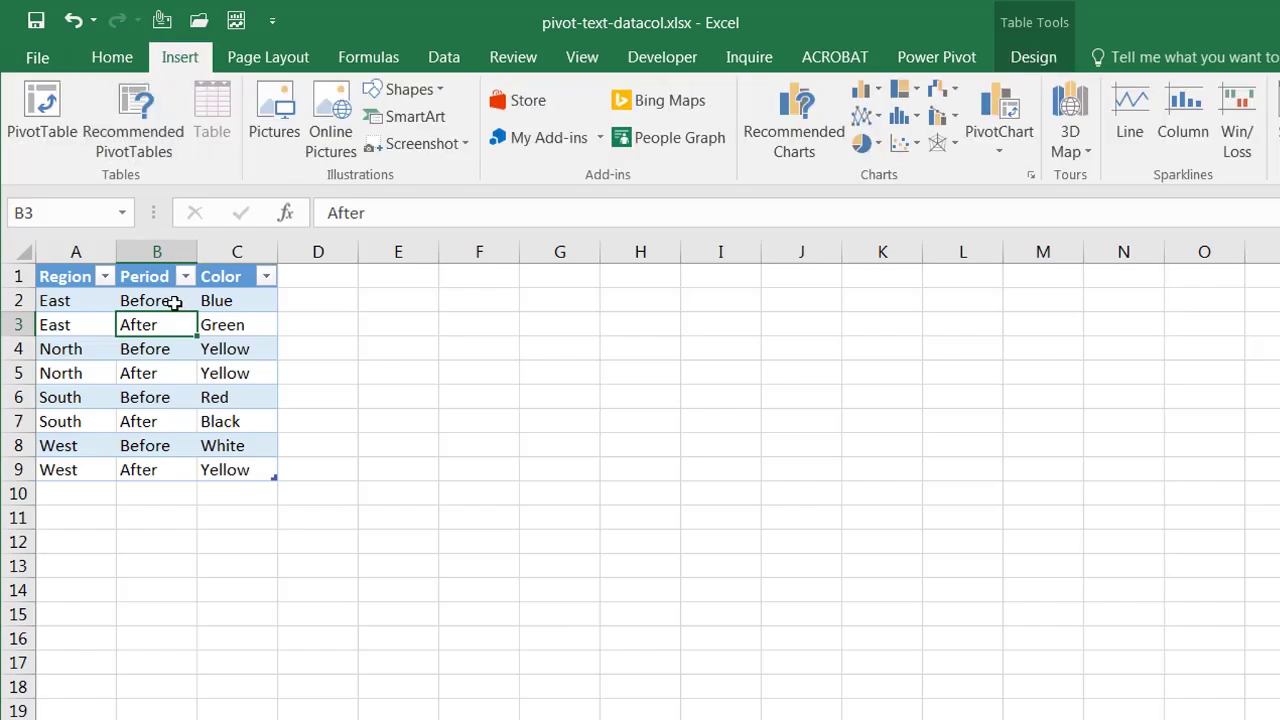
{"action": "left_click", "coordinate": [36, 115]}
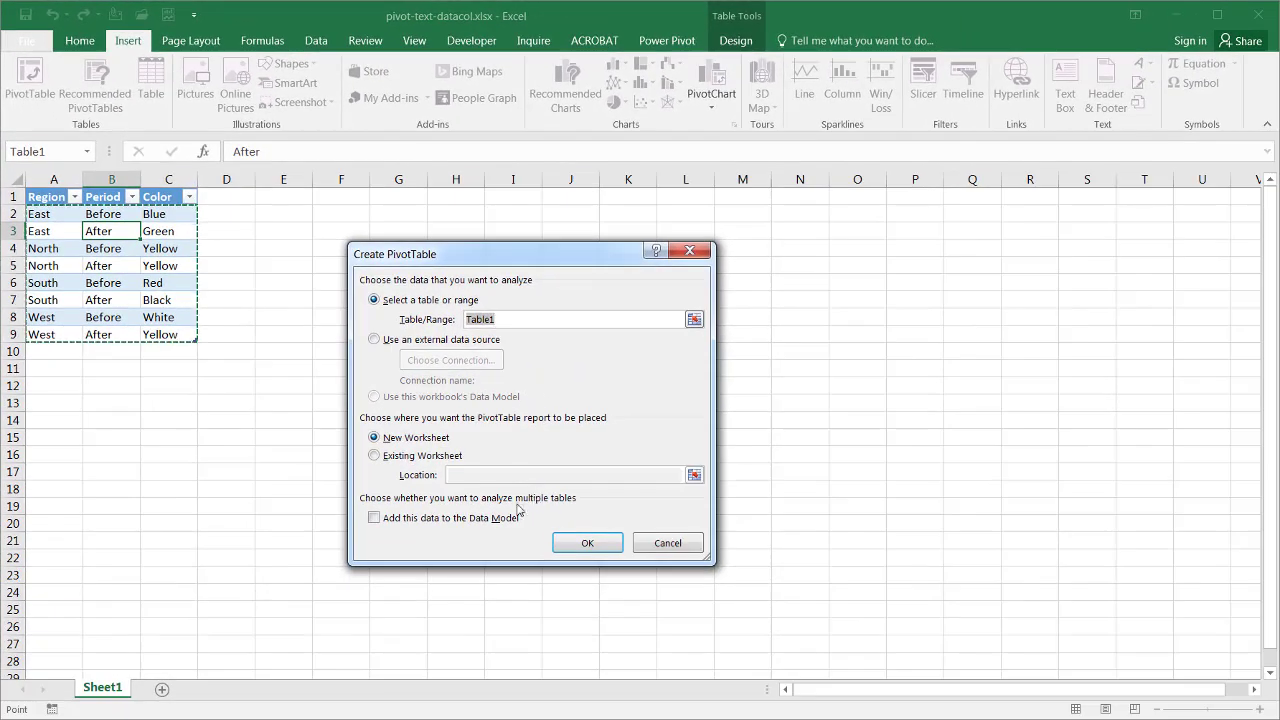
{"action": "left_click", "coordinate": [585, 545]}
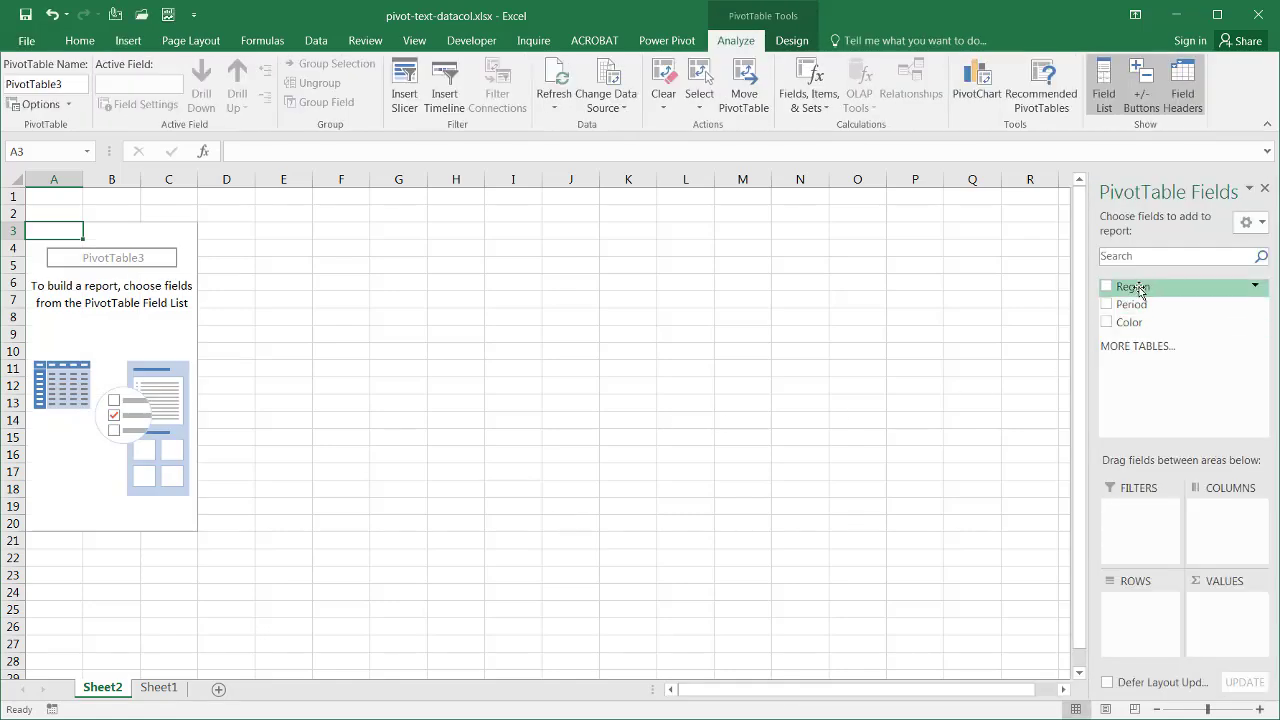
- Lay out the Sheet2 pivot with Region as rows and Period as columns
{"action": "left_click", "coordinate": [163, 688]}
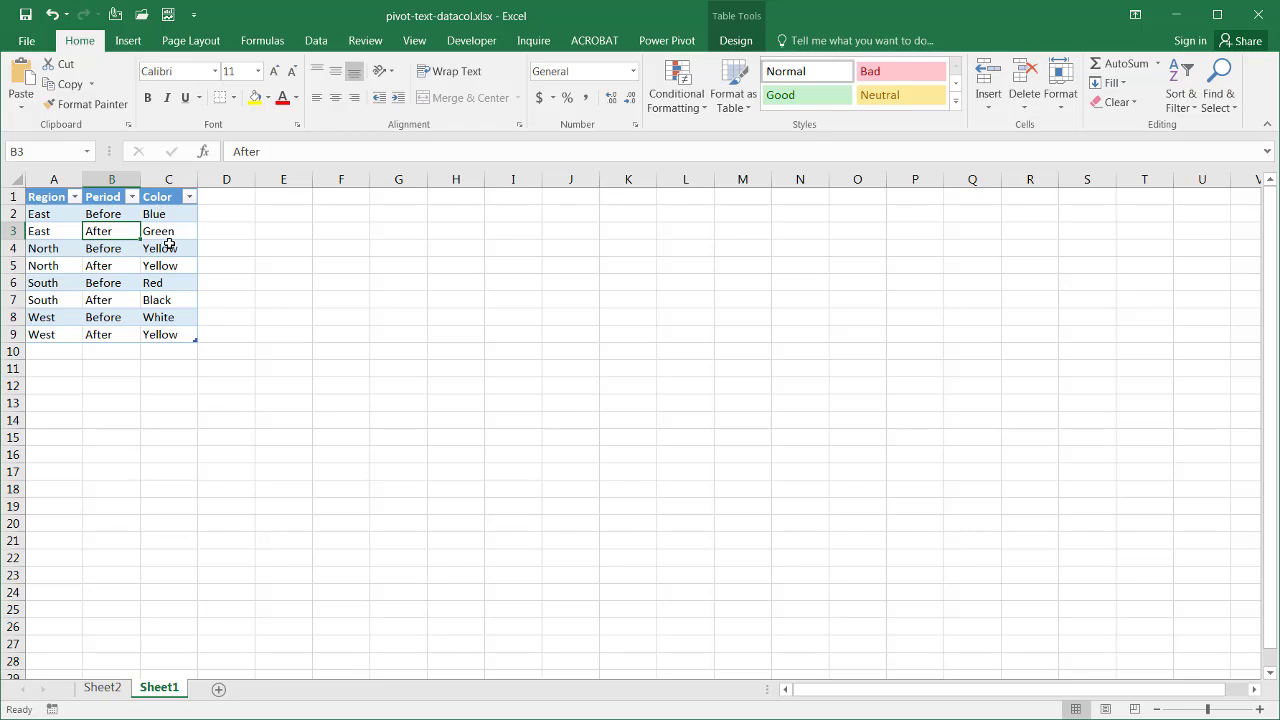
{"action": "left_click", "coordinate": [108, 690]}
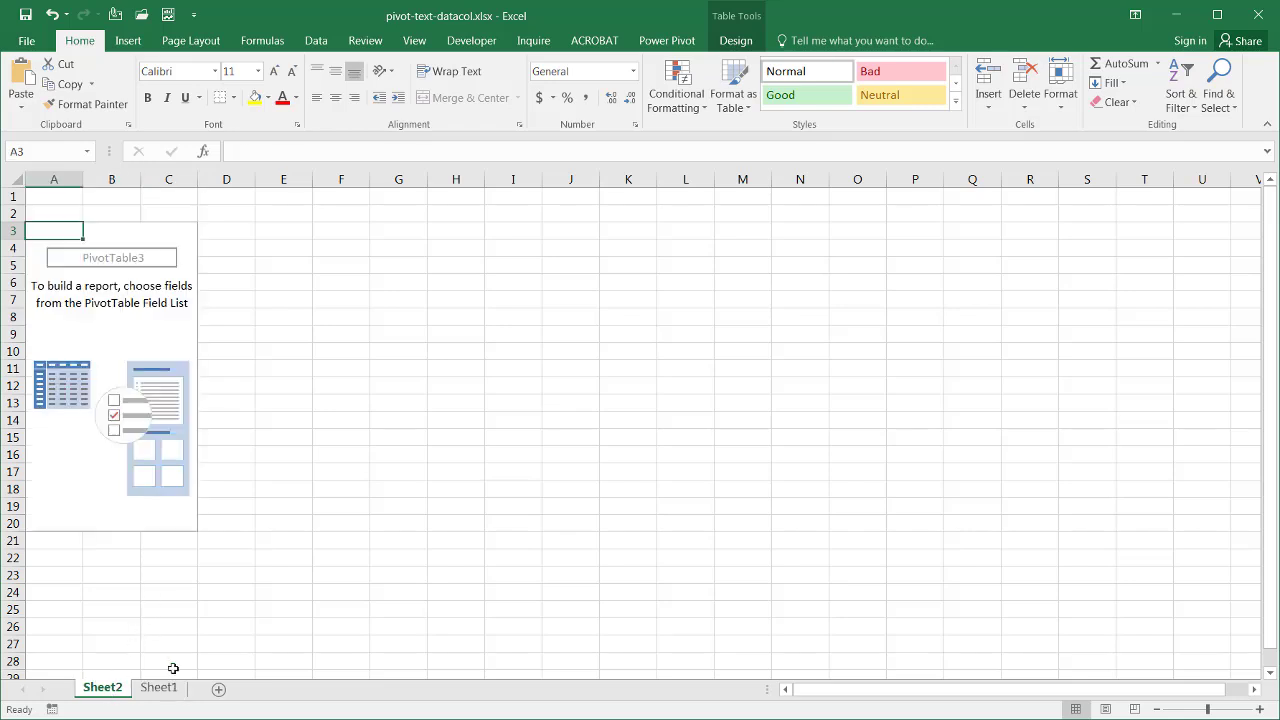
{"action": "left_click_drag", "start_coordinate": [1130, 287], "coordinate": [1135, 625]}
{"action": "left_click_drag", "start_coordinate": [1131, 304], "coordinate": [1235, 620]}
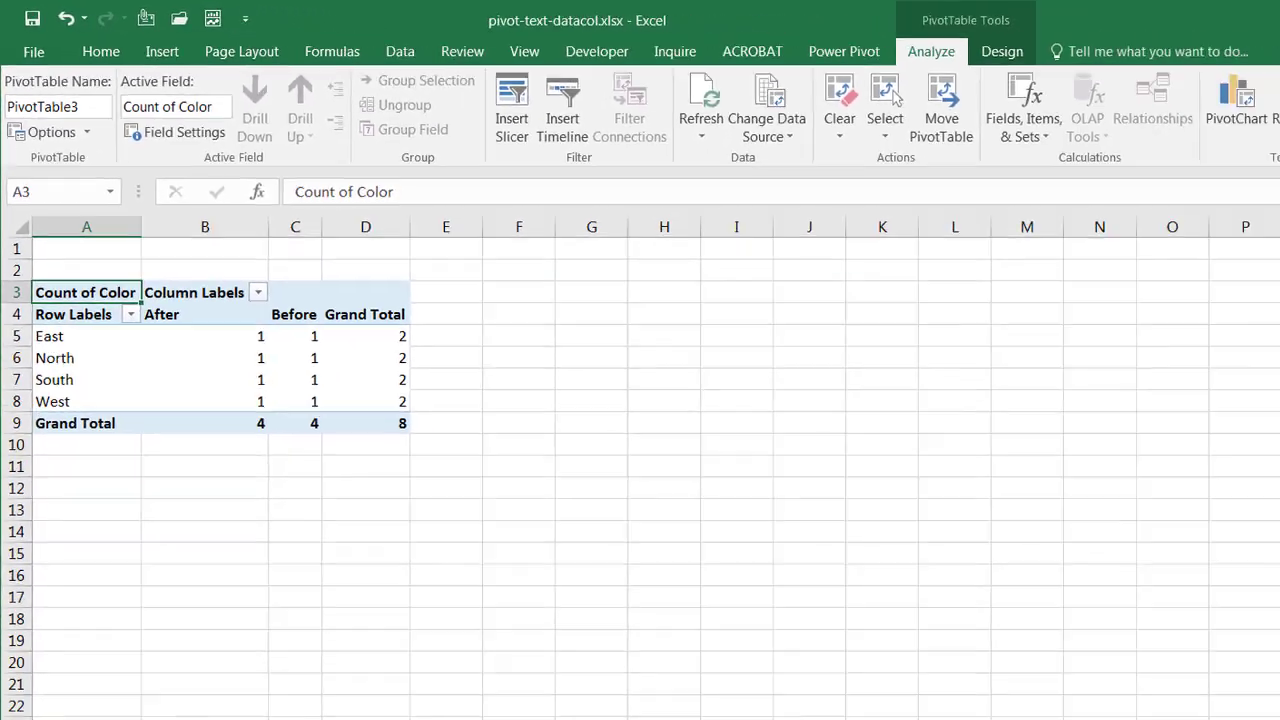
{"action": "left_click", "coordinate": [1225, 602]}
{"action": "left_click", "coordinate": [1238, 584]}
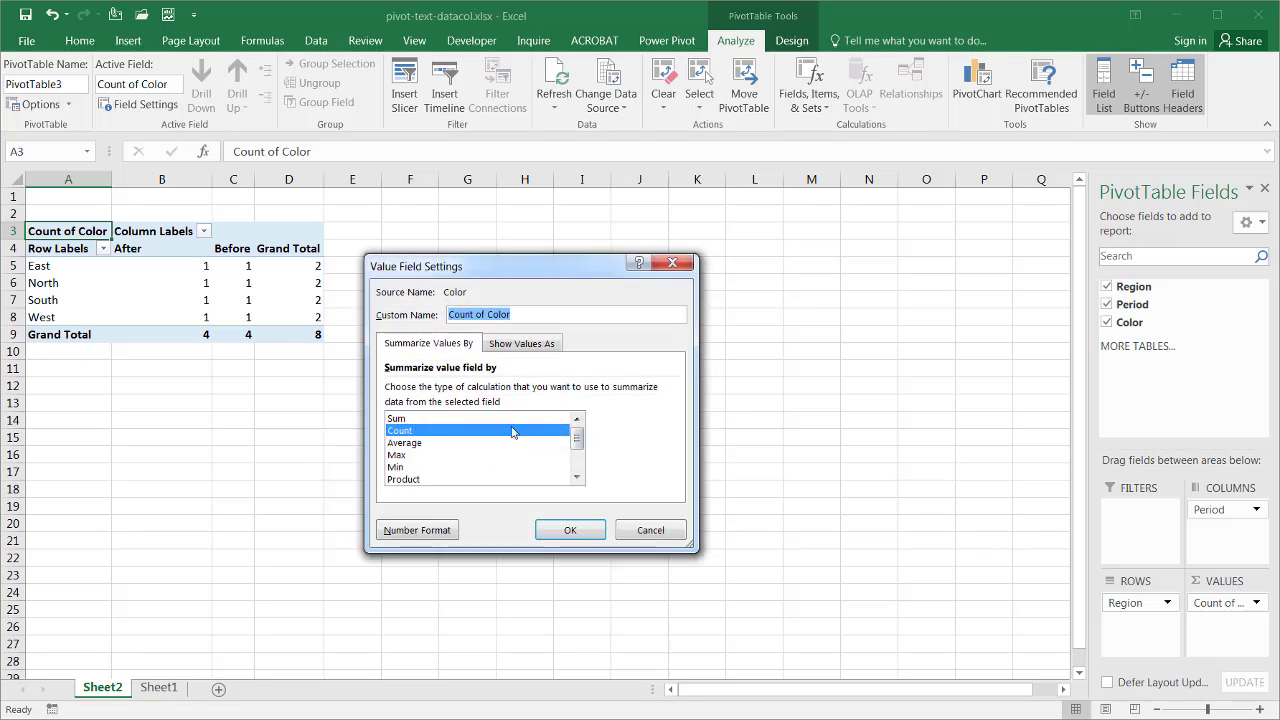
{"action": "left_click", "coordinate": [537, 346]}
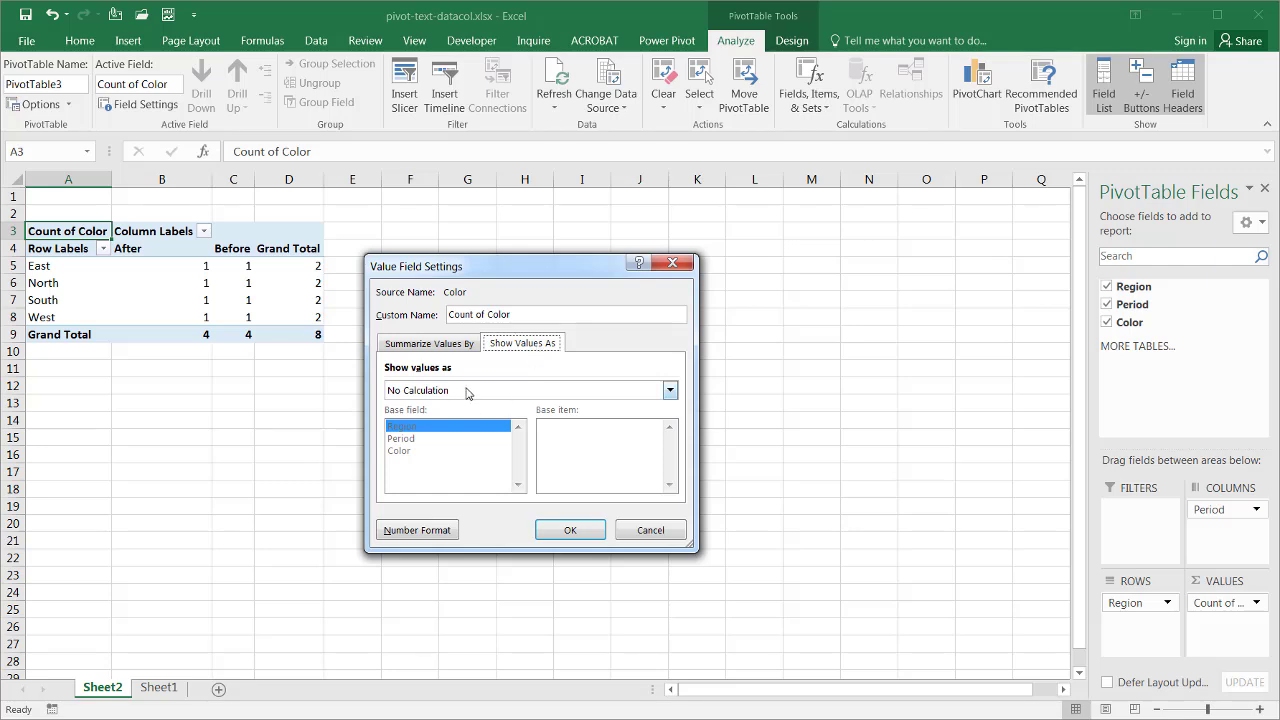
{"action": "left_click", "coordinate": [651, 530]}
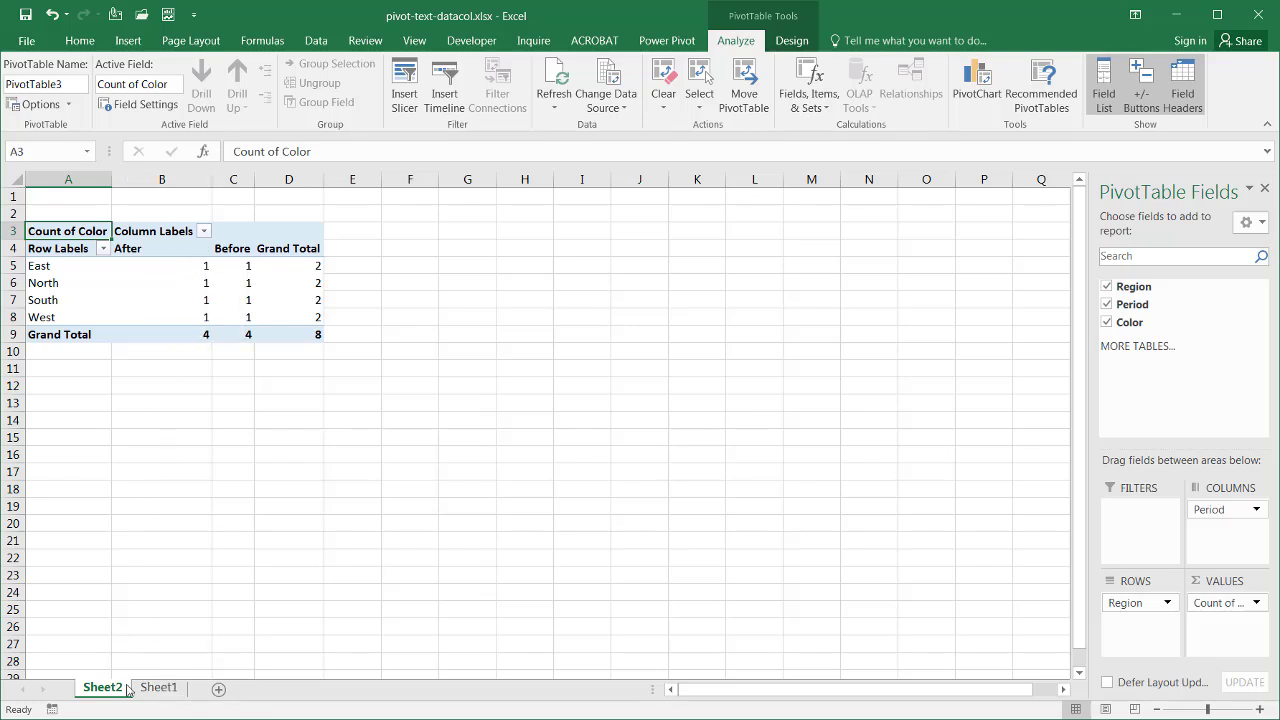
- Delete Sheet2 with its count pivot, then select B5 in the Sheet1 table
{"action": "mouse_move", "coordinate": [180, 267]}
{"action": "right_click", "coordinate": [117, 690]}
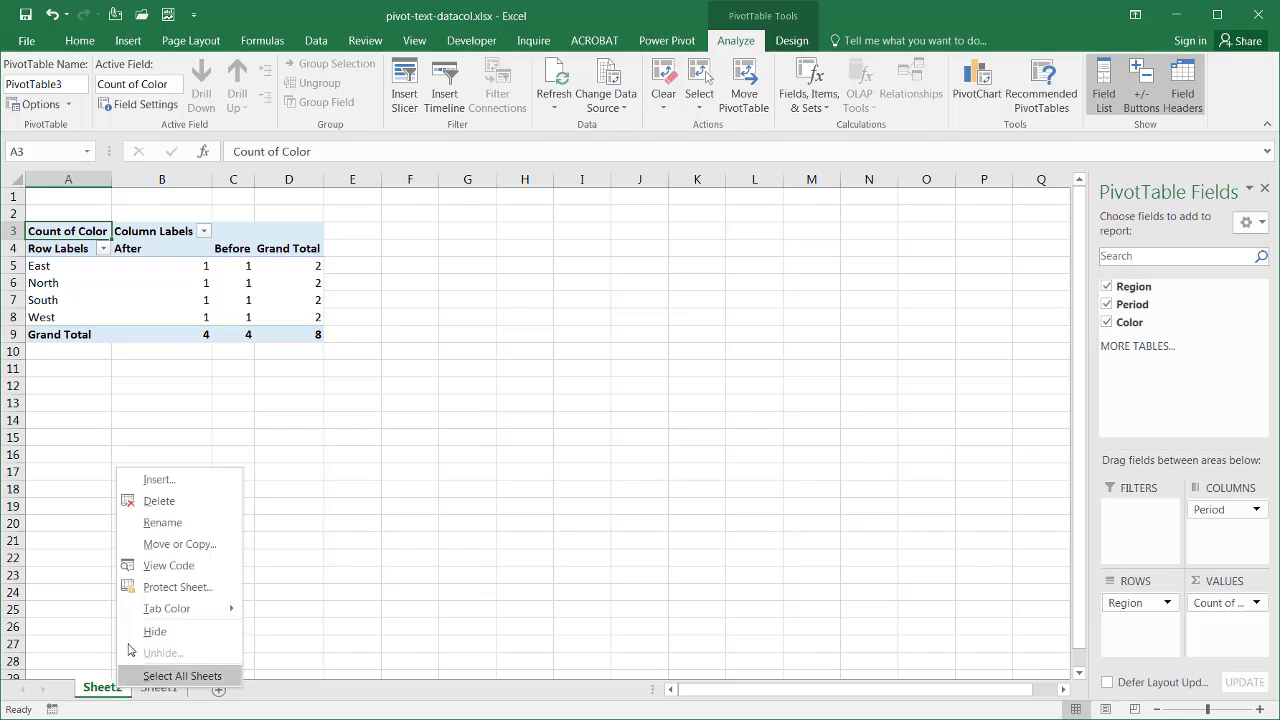
{"action": "left_click", "coordinate": [159, 501]}
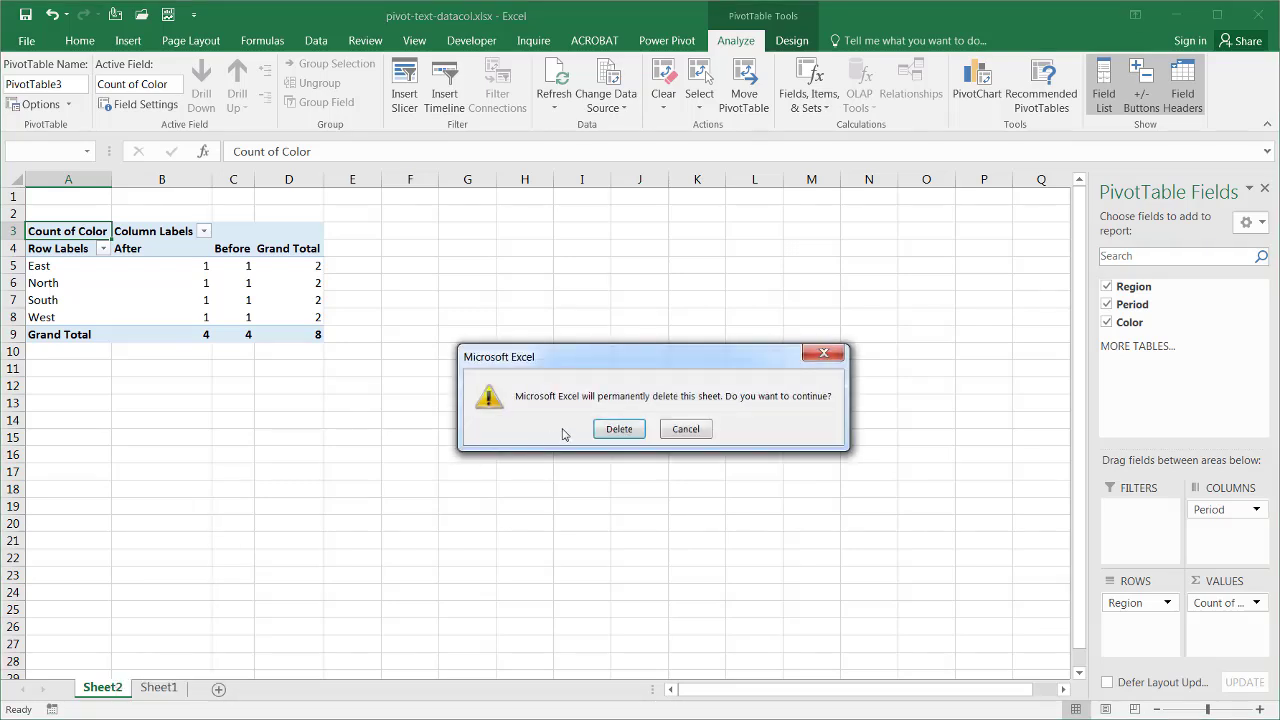
{"action": "left_click", "coordinate": [625, 431]}
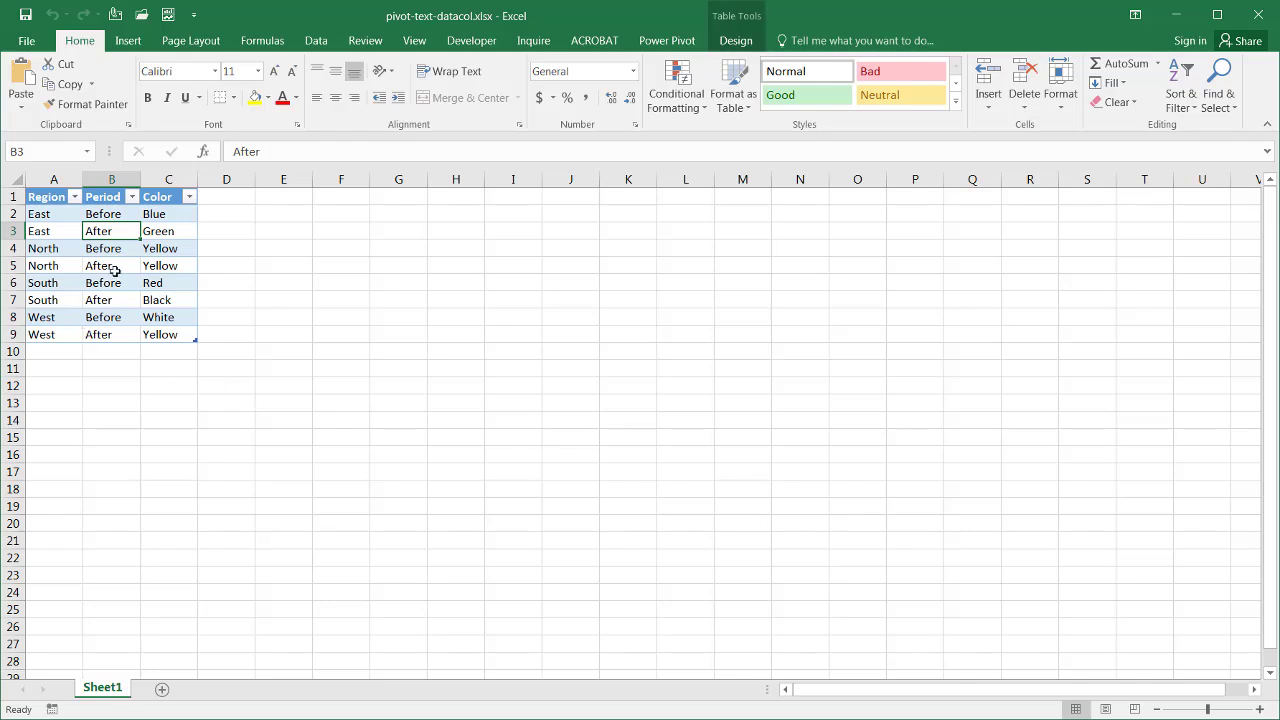
{"action": "left_click", "coordinate": [115, 268]}
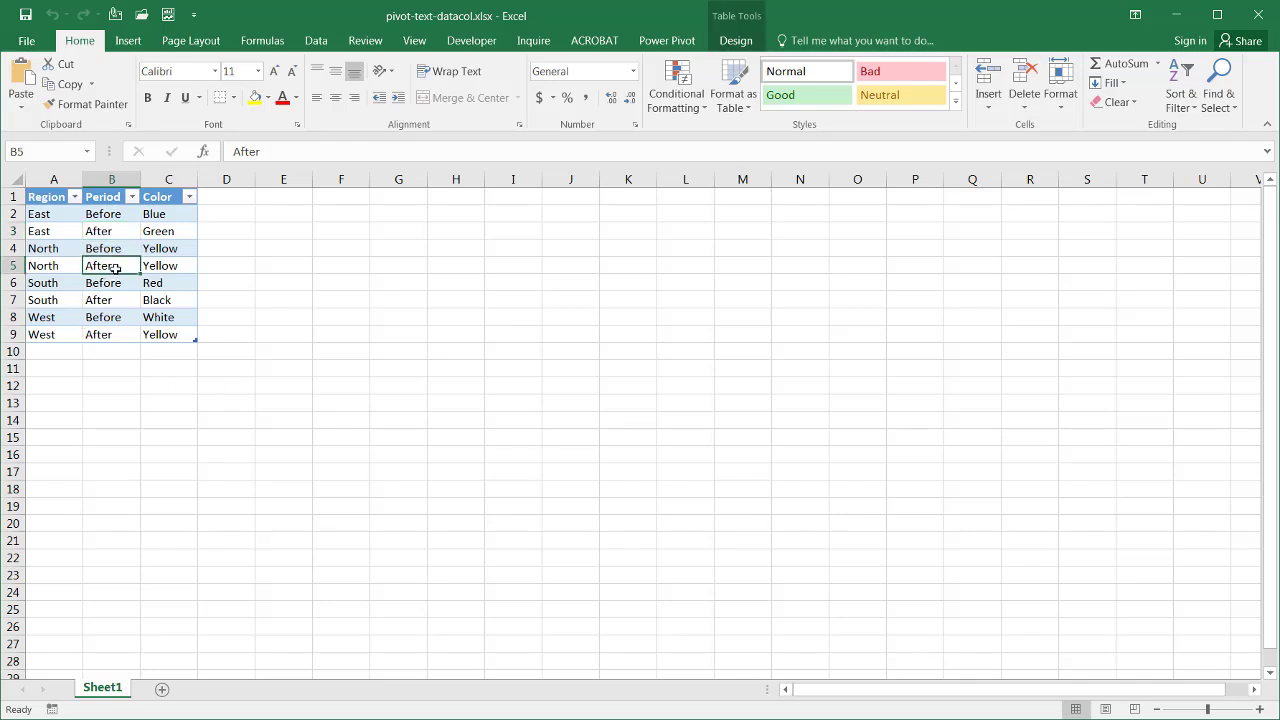
- Insert a Table1 PivotTable at Sheet1 J2, adding the data to the Data Model
{"action": "left_click", "coordinate": [136, 46]}
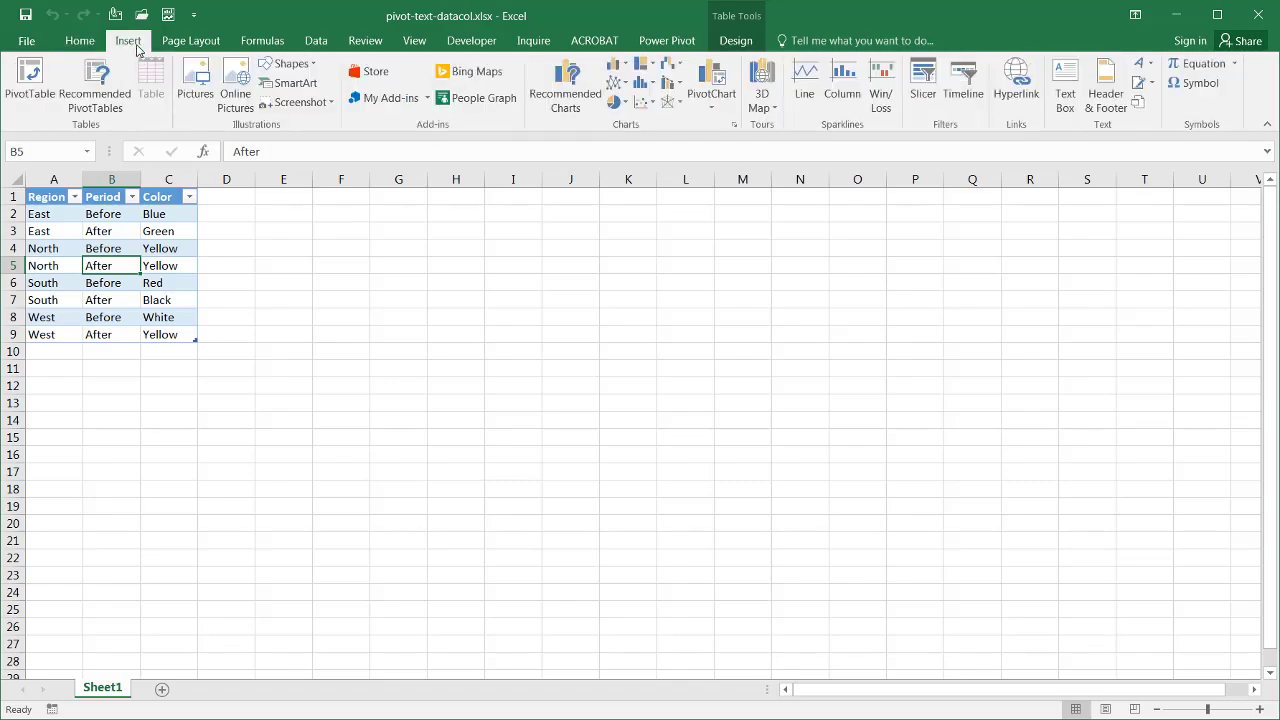
{"action": "left_click", "coordinate": [30, 85]}
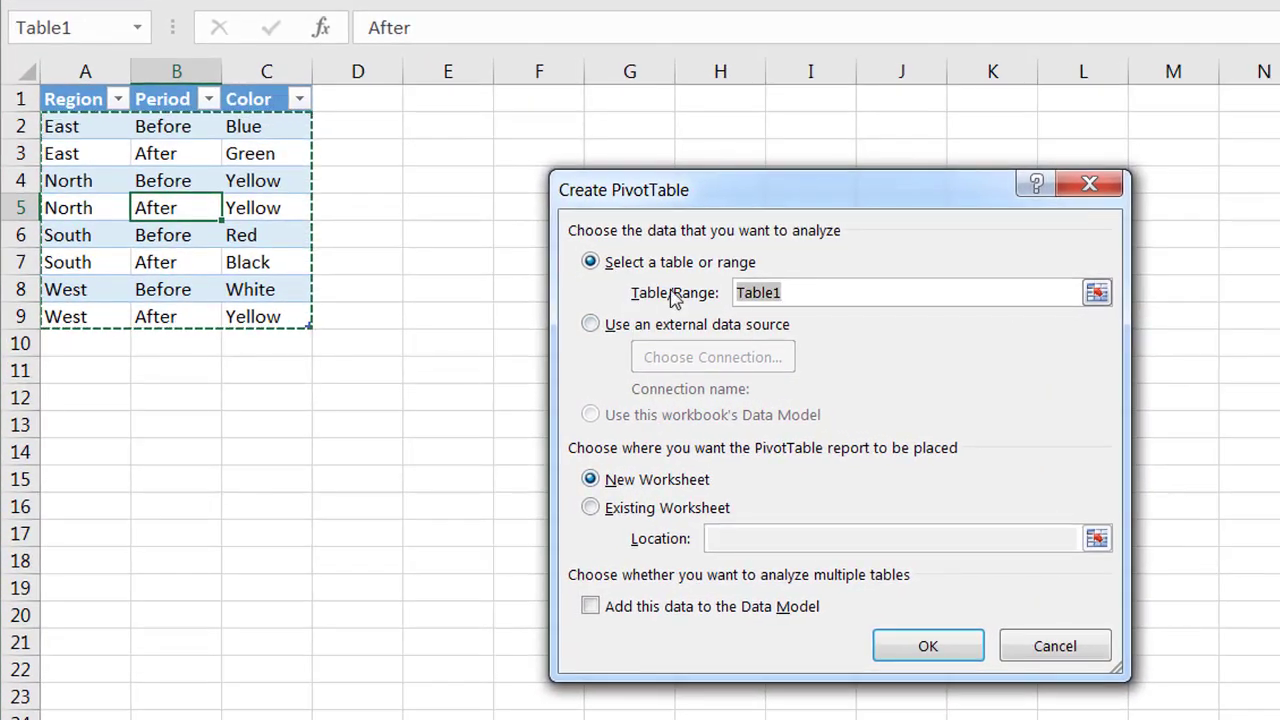
{"action": "left_click", "coordinate": [591, 607]}
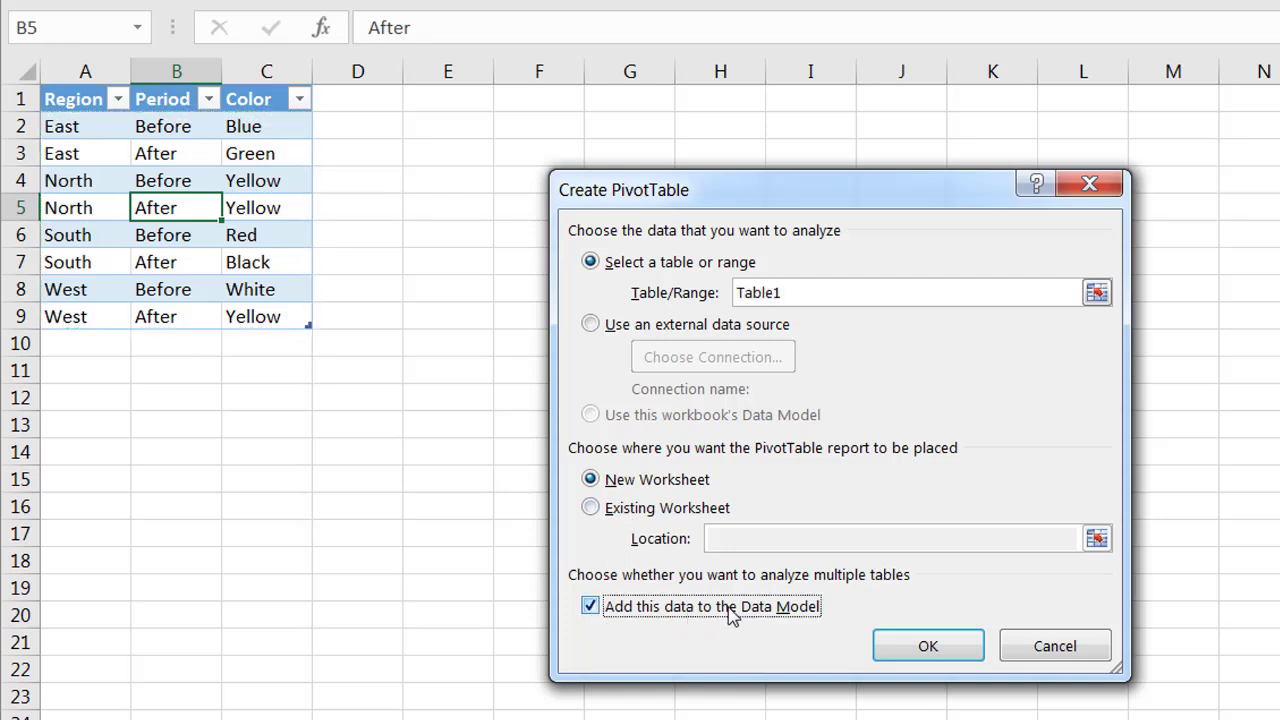
{"action": "left_click", "coordinate": [591, 507]}
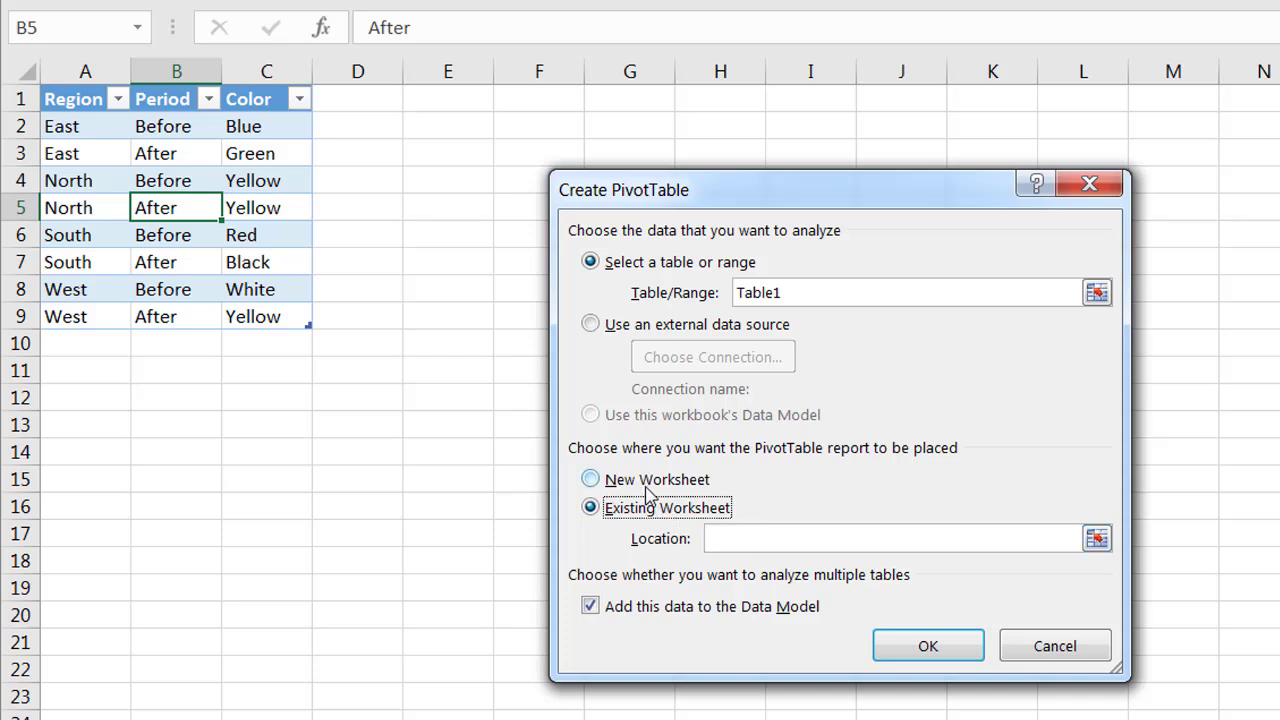
{"action": "left_click", "coordinate": [755, 539]}
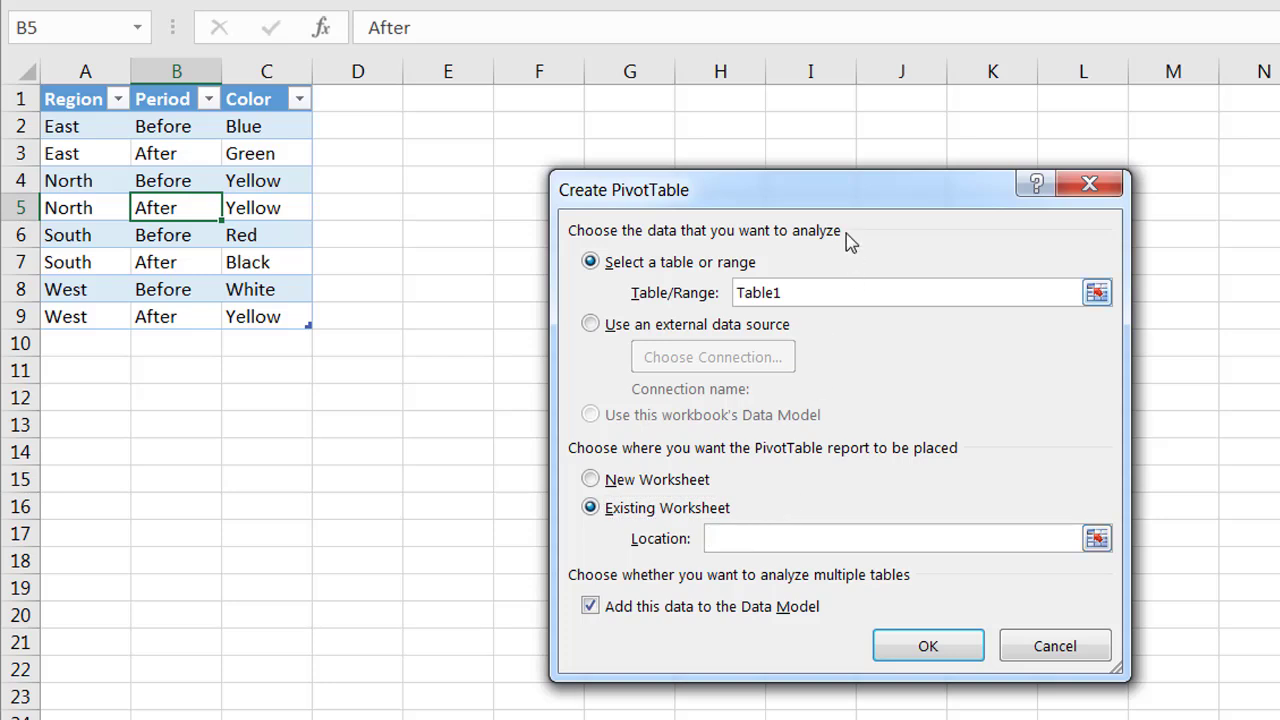
{"action": "left_click", "coordinate": [879, 129]}
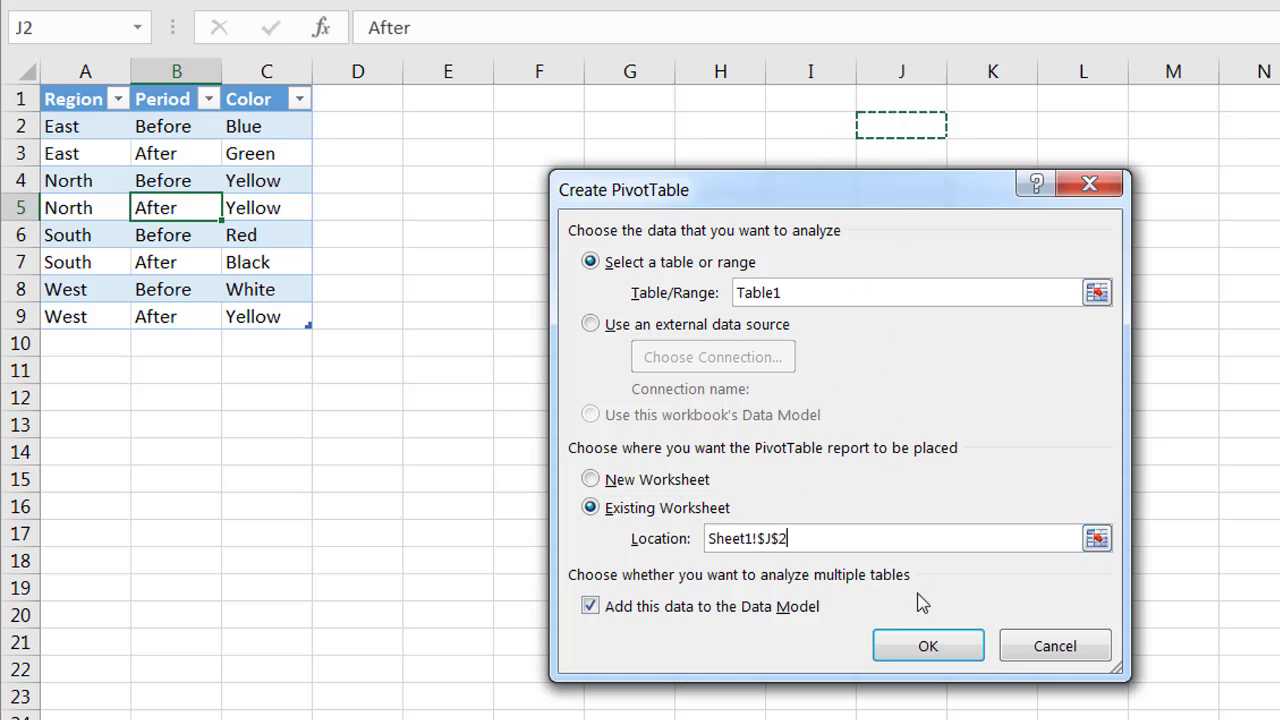
{"action": "left_click", "coordinate": [924, 648]}
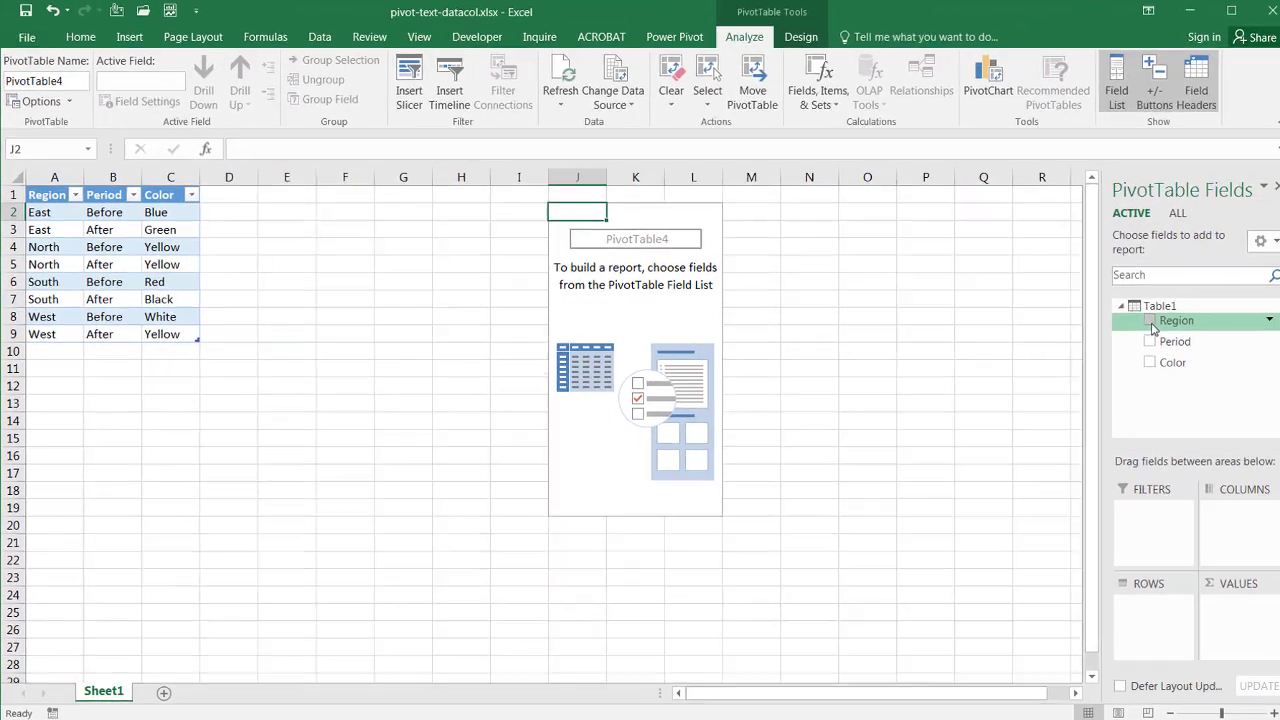
- Put Region in the pivot's rows and Period across its columns
{"action": "left_click_drag", "start_coordinate": [1148, 326], "coordinate": [1138, 612]}
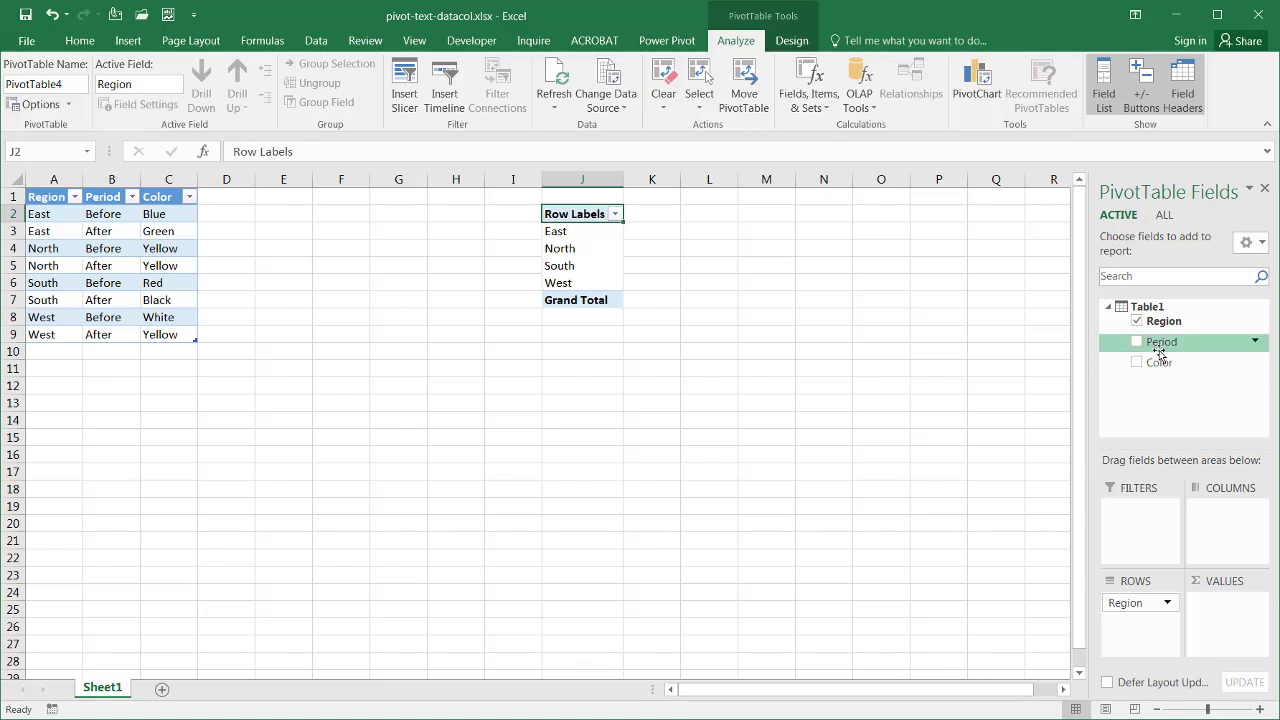
{"action": "left_click_drag", "start_coordinate": [1160, 342], "coordinate": [1229, 556]}
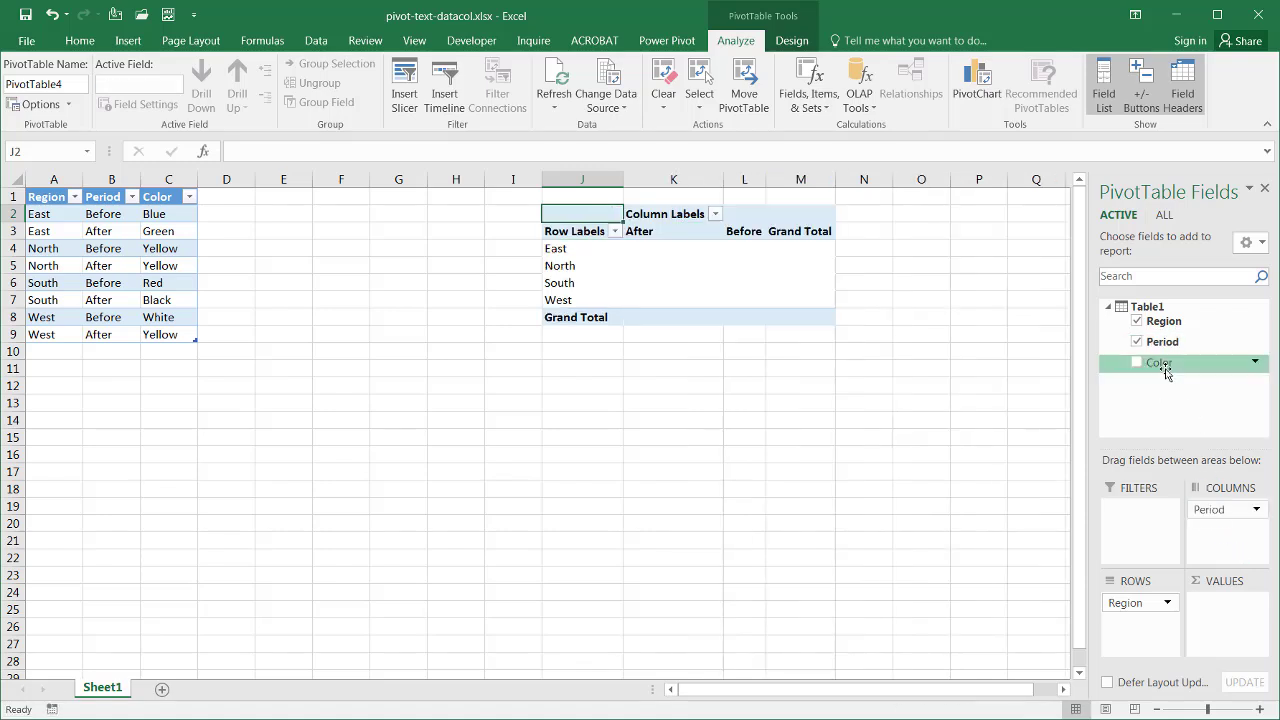
{"action": "left_click_drag", "start_coordinate": [1162, 363], "coordinate": [990, 558]}
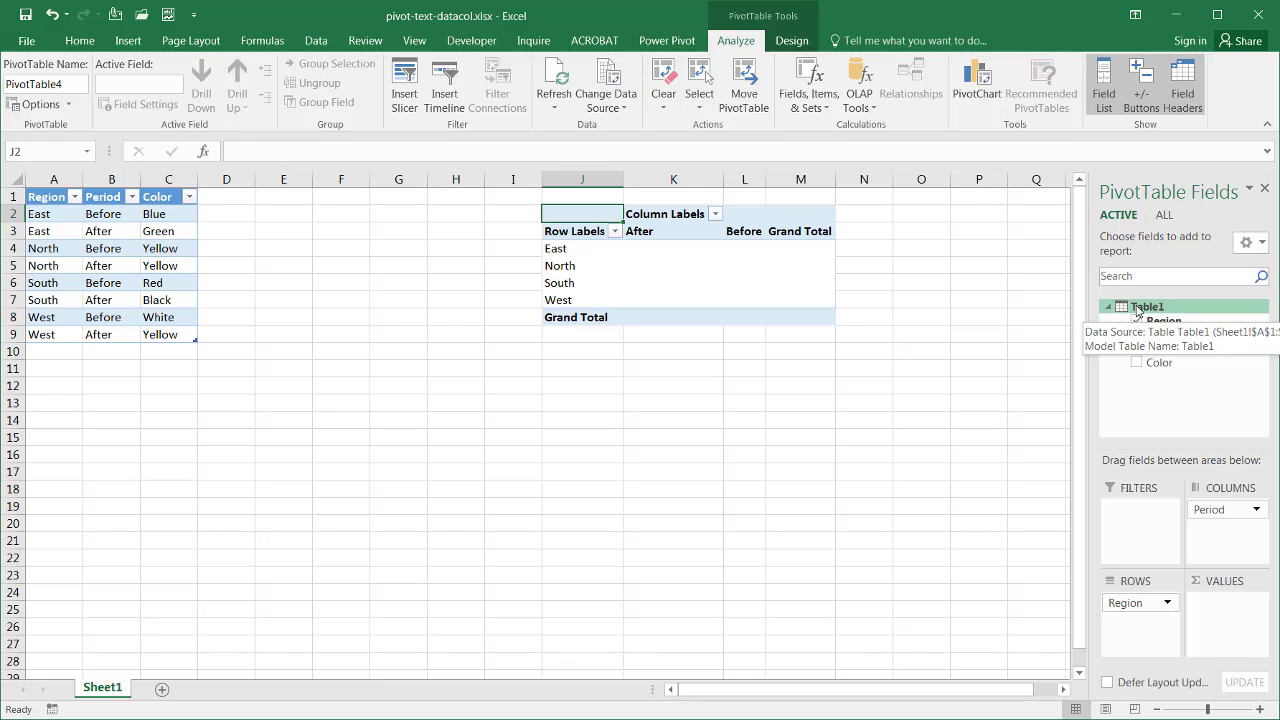
- Check Table1's name in its design settings, then return to the pivot
{"action": "left_click", "coordinate": [105, 248]}
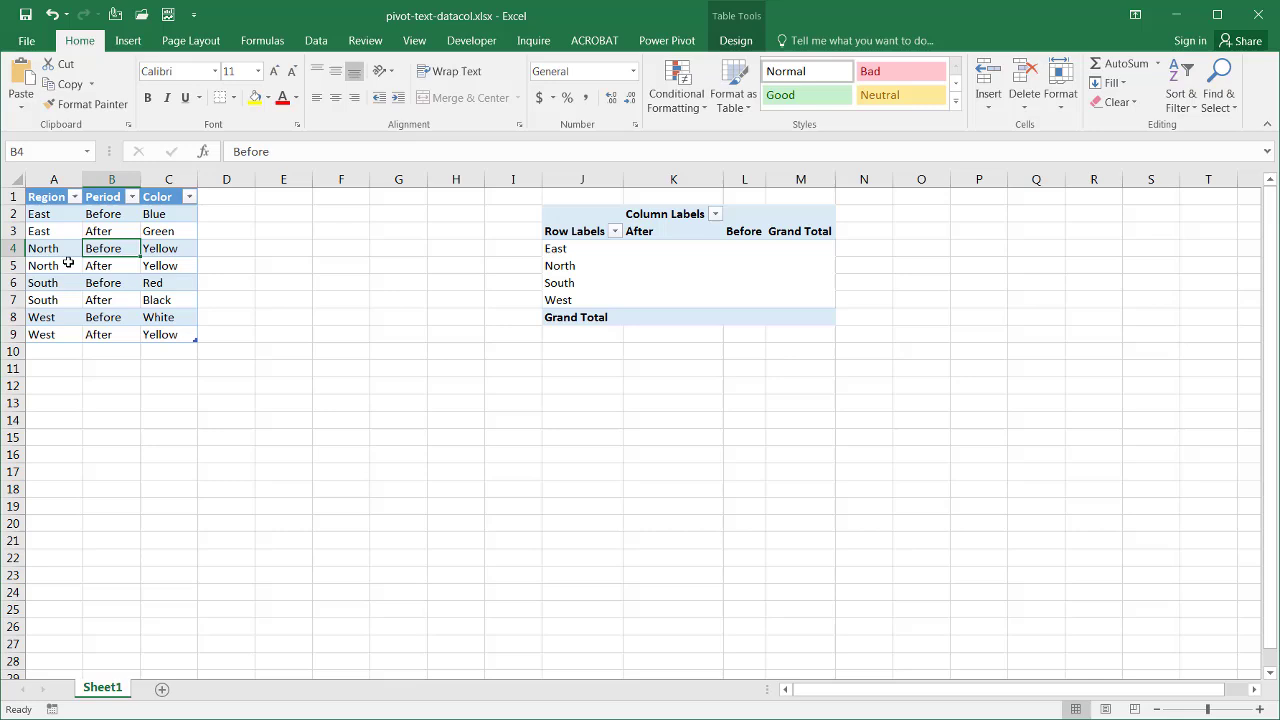
{"action": "left_click", "coordinate": [736, 40]}
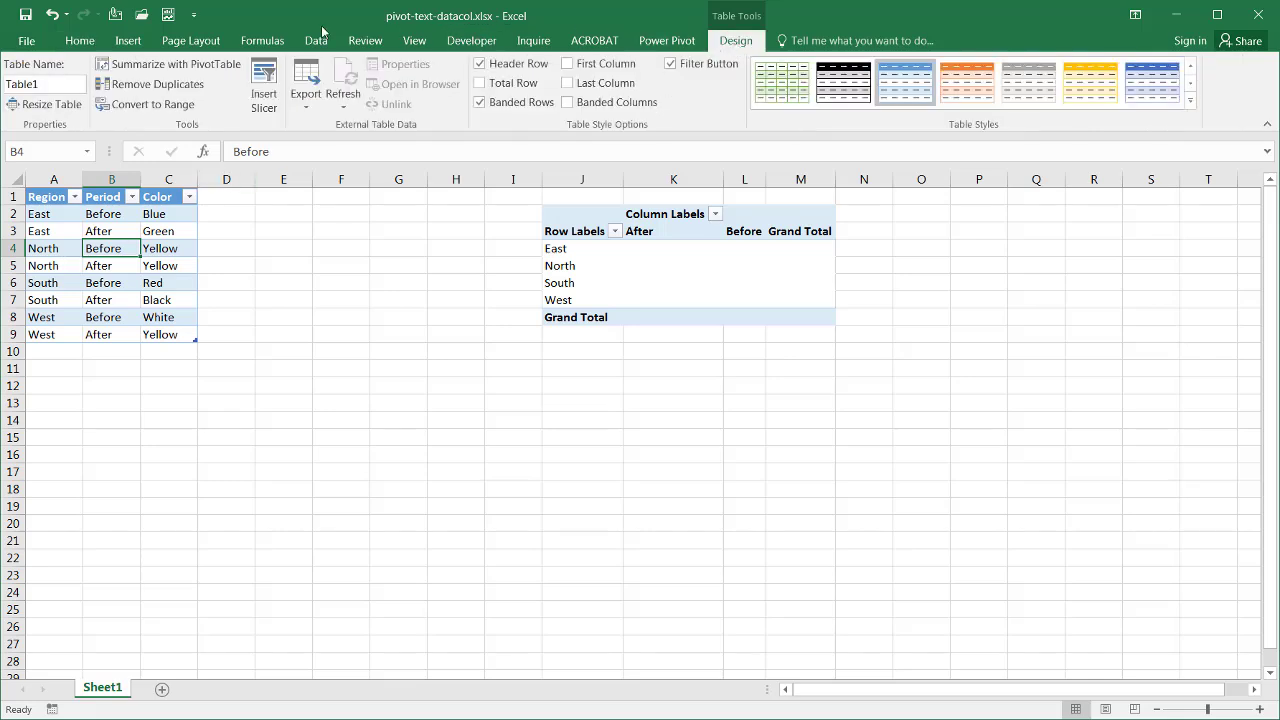
{"action": "left_click", "coordinate": [714, 266]}
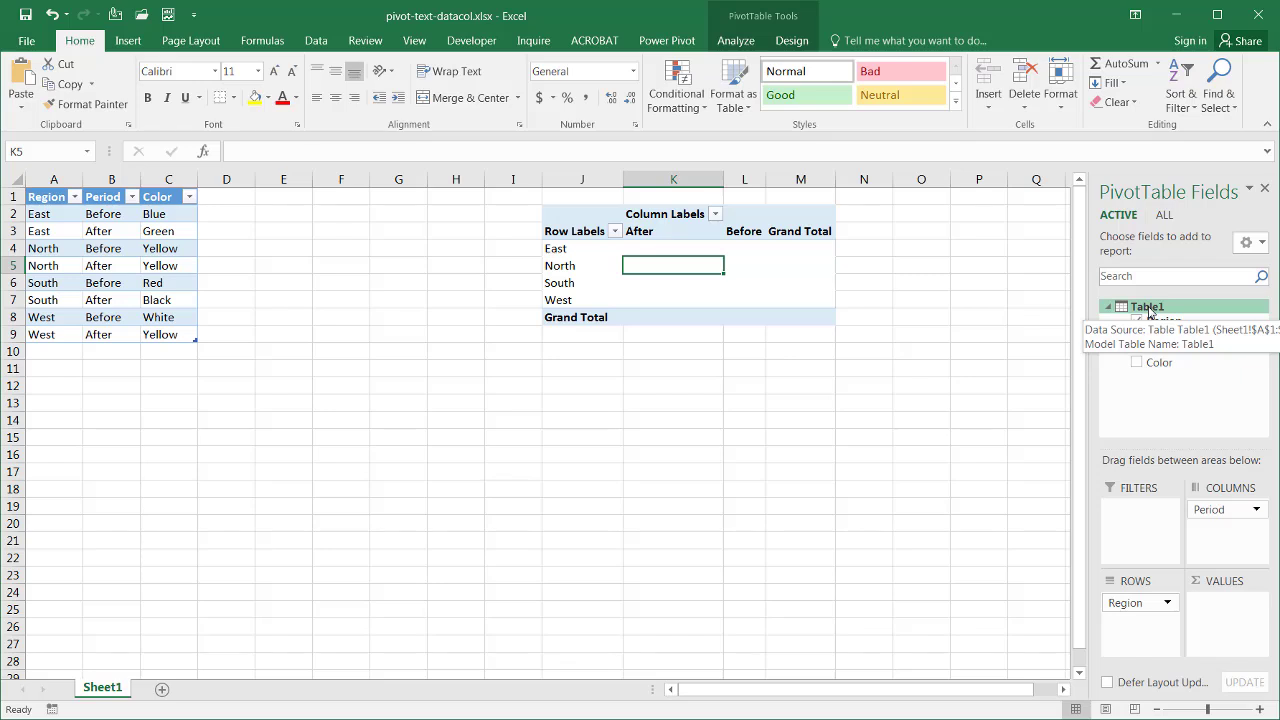
- Add a new measure to Table1, move its dialog aside, and begin the name with 'C'
{"action": "right_click", "coordinate": [1148, 312]}
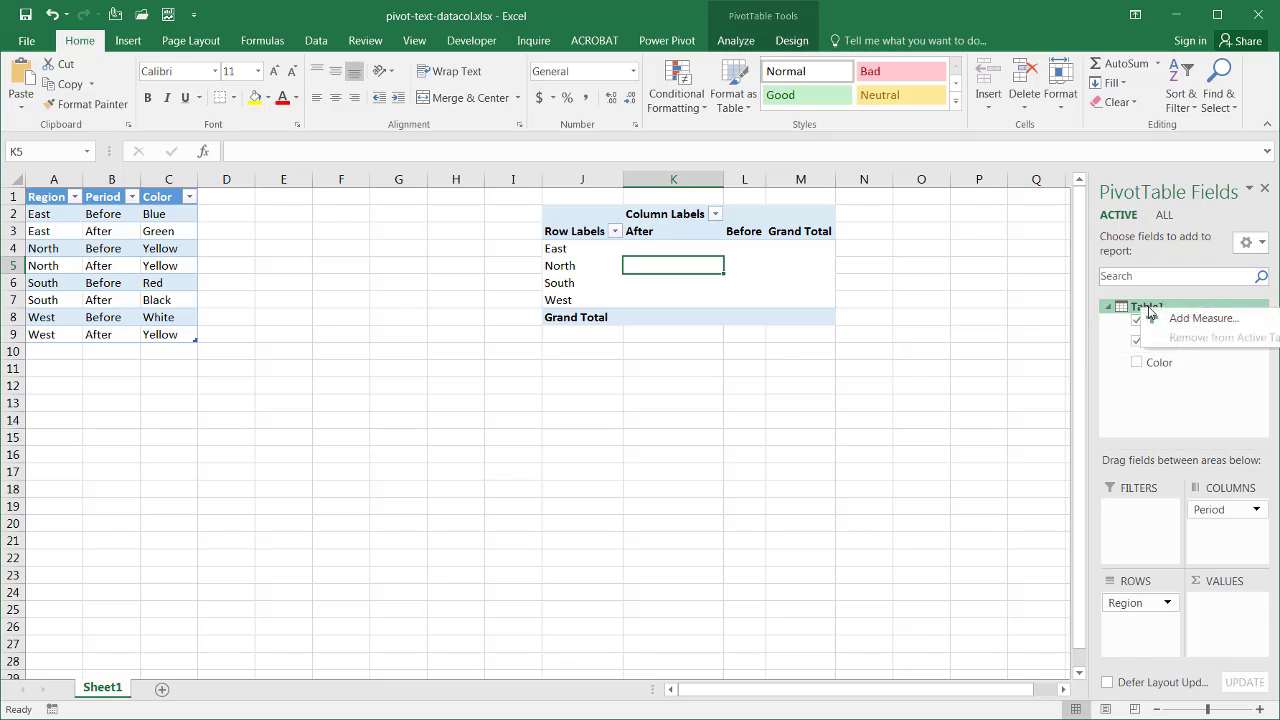
{"action": "left_click", "coordinate": [1211, 322]}
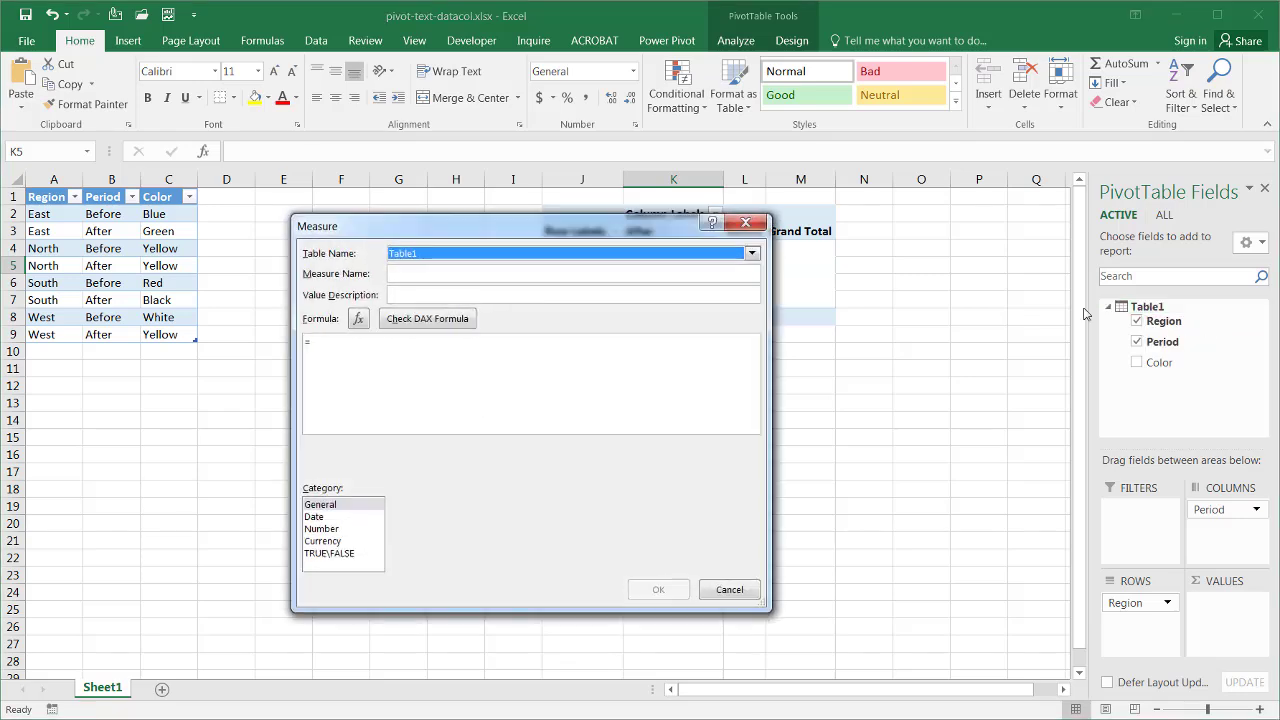
{"action": "left_click_drag", "start_coordinate": [560, 235], "coordinate": [312, 248]}
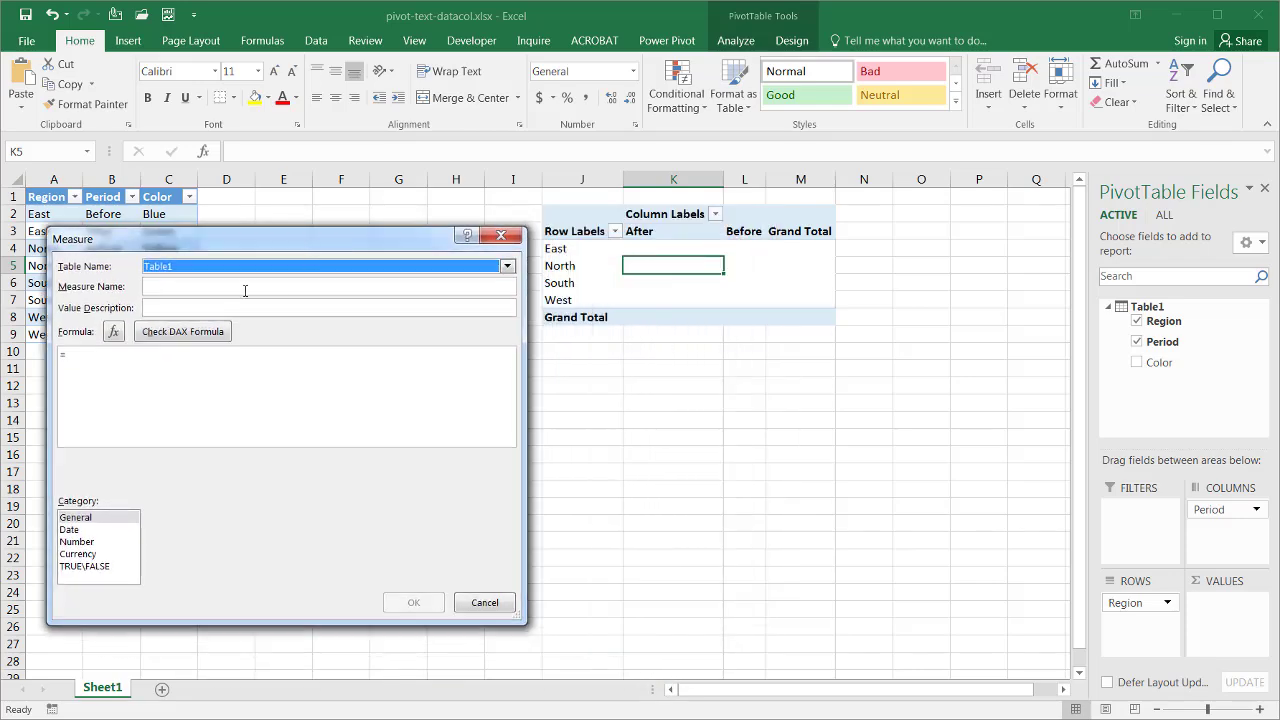
{"action": "left_click", "coordinate": [244, 288]}
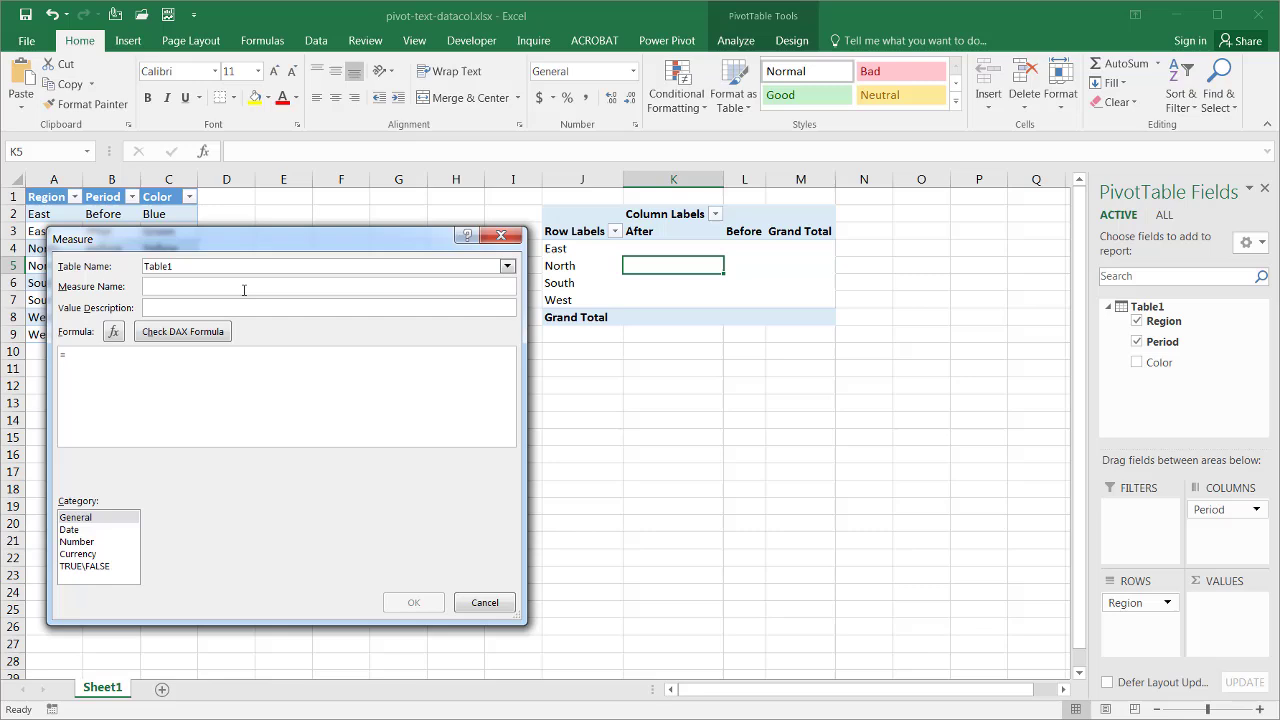
{"action": "type", "text": "ColorText"}
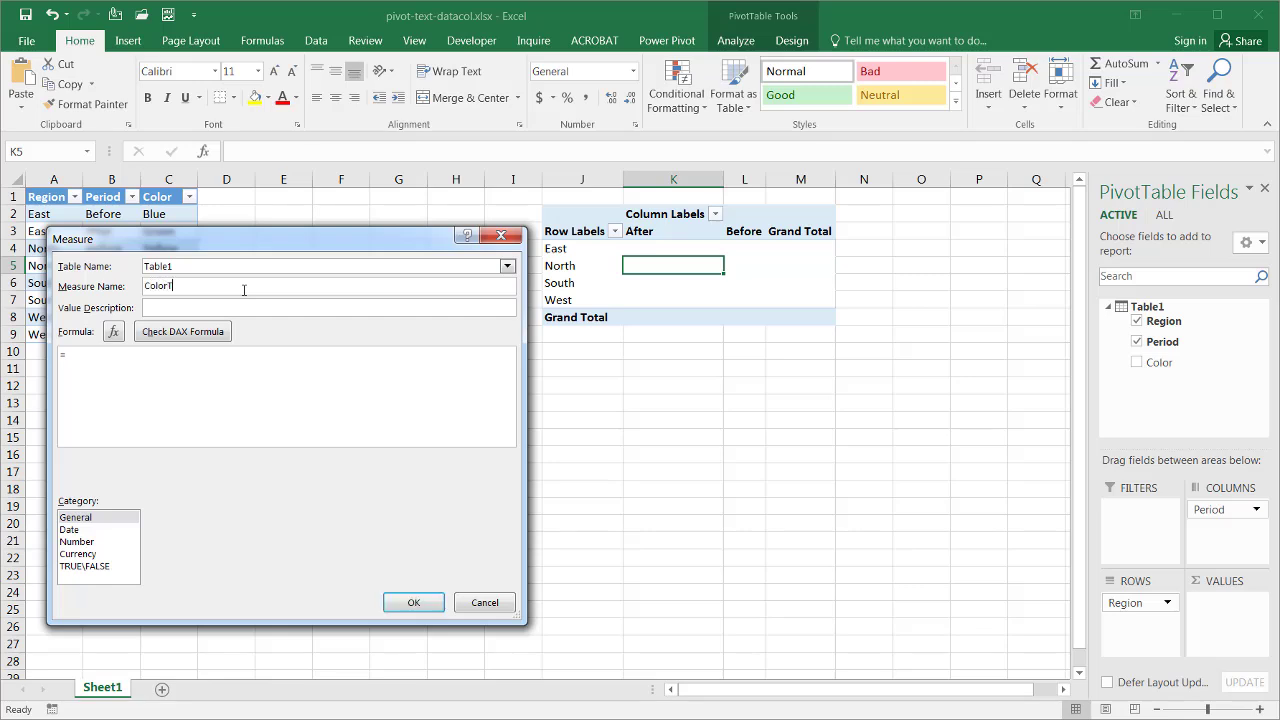
- Begin the measure formula with '=Con' and highlight CONCATENATEX among the suggestions
{"action": "left_click", "coordinate": [122, 356]}
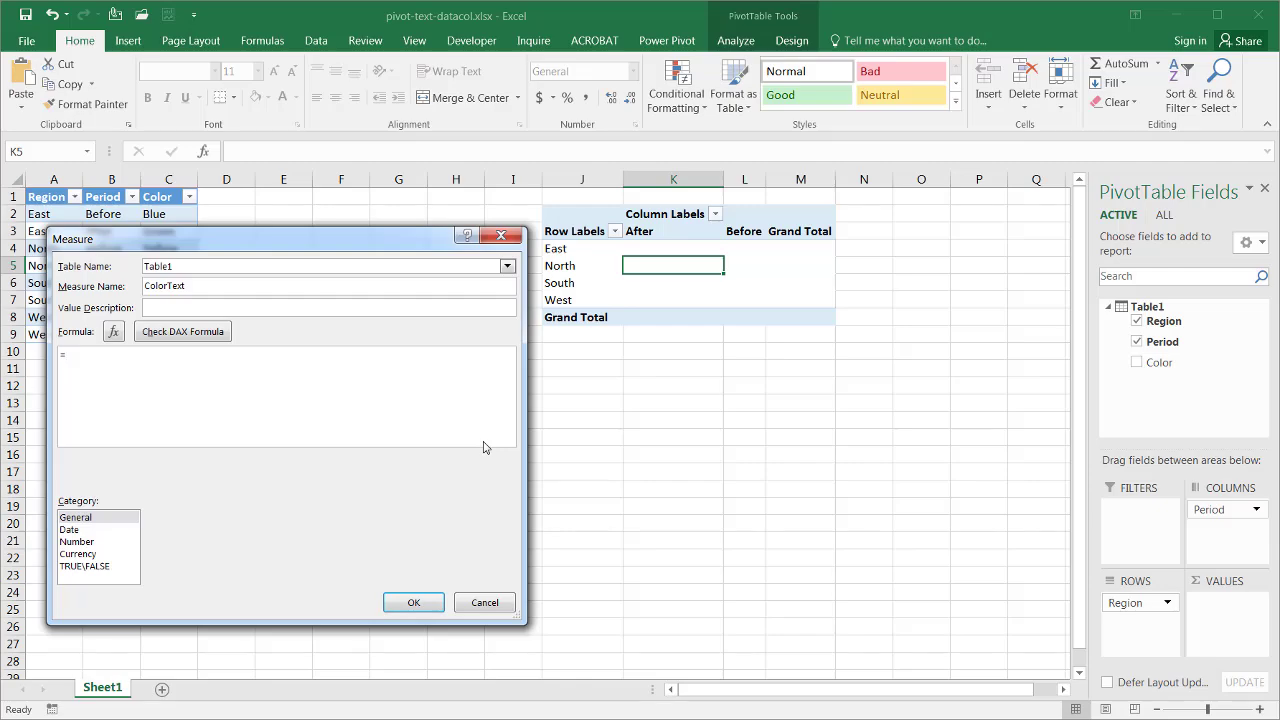
{"action": "type", "text": "=Con"}
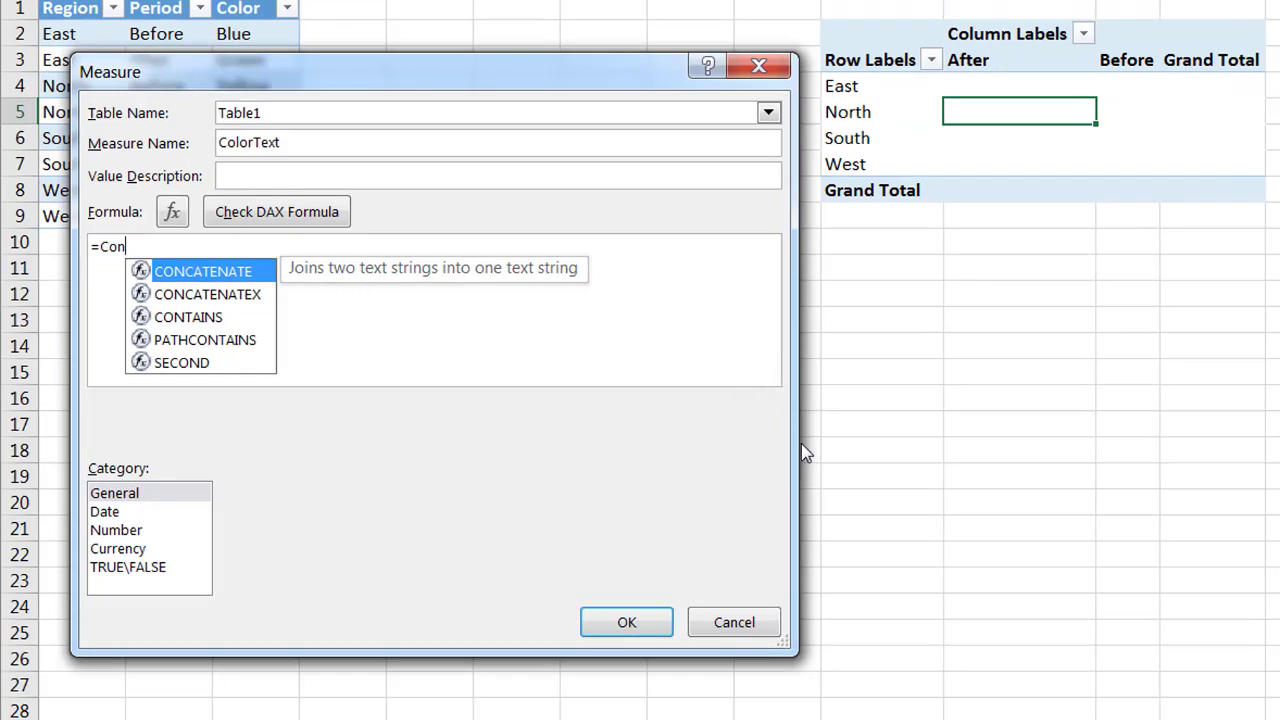
{"action": "left_click", "coordinate": [230, 300]}
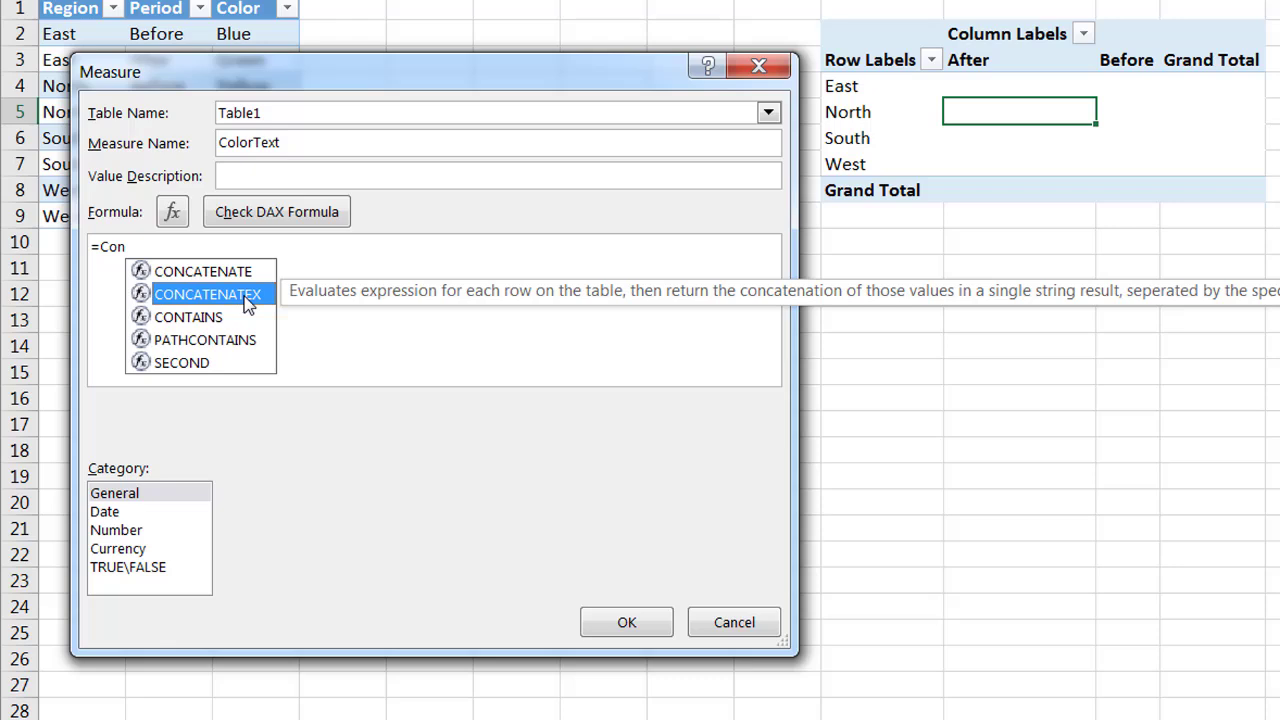
- Enter =CONCATENATEX(Table1,Table1[Color],", ") and verify it with Check DAX Formula
{"action": "double_click", "coordinate": [245, 298]}
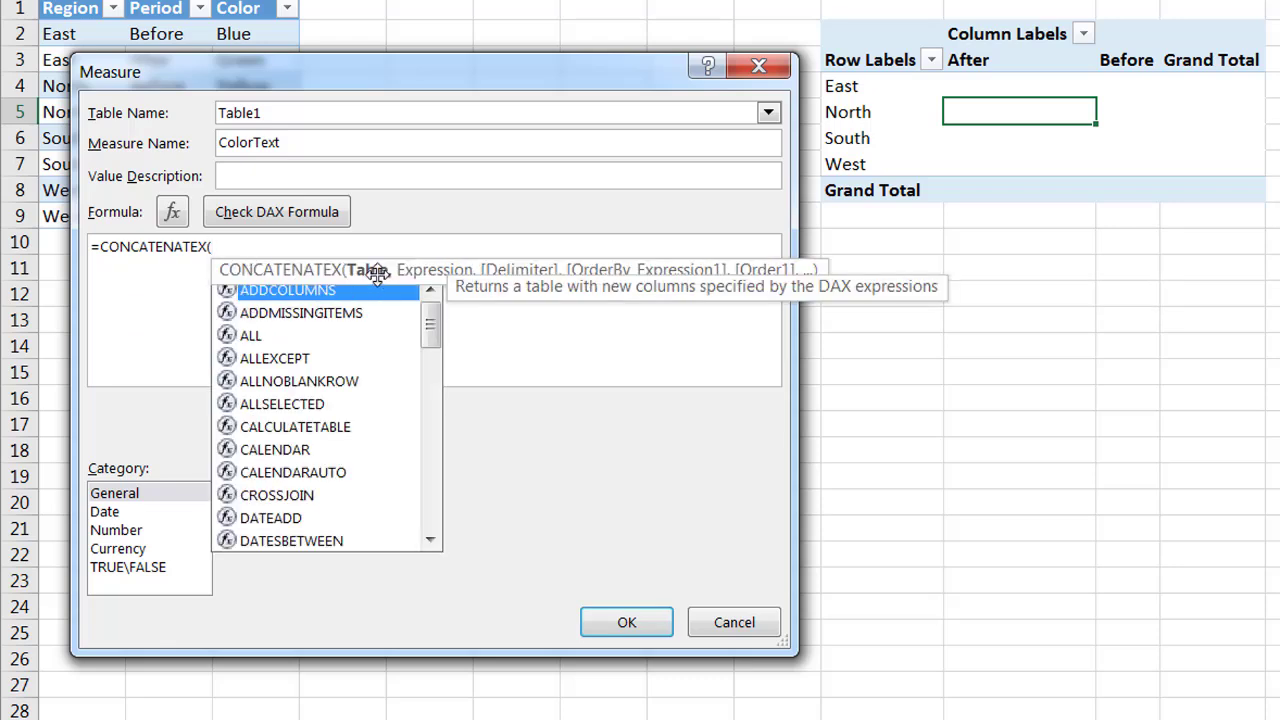
{"action": "type", "text": "tab"}
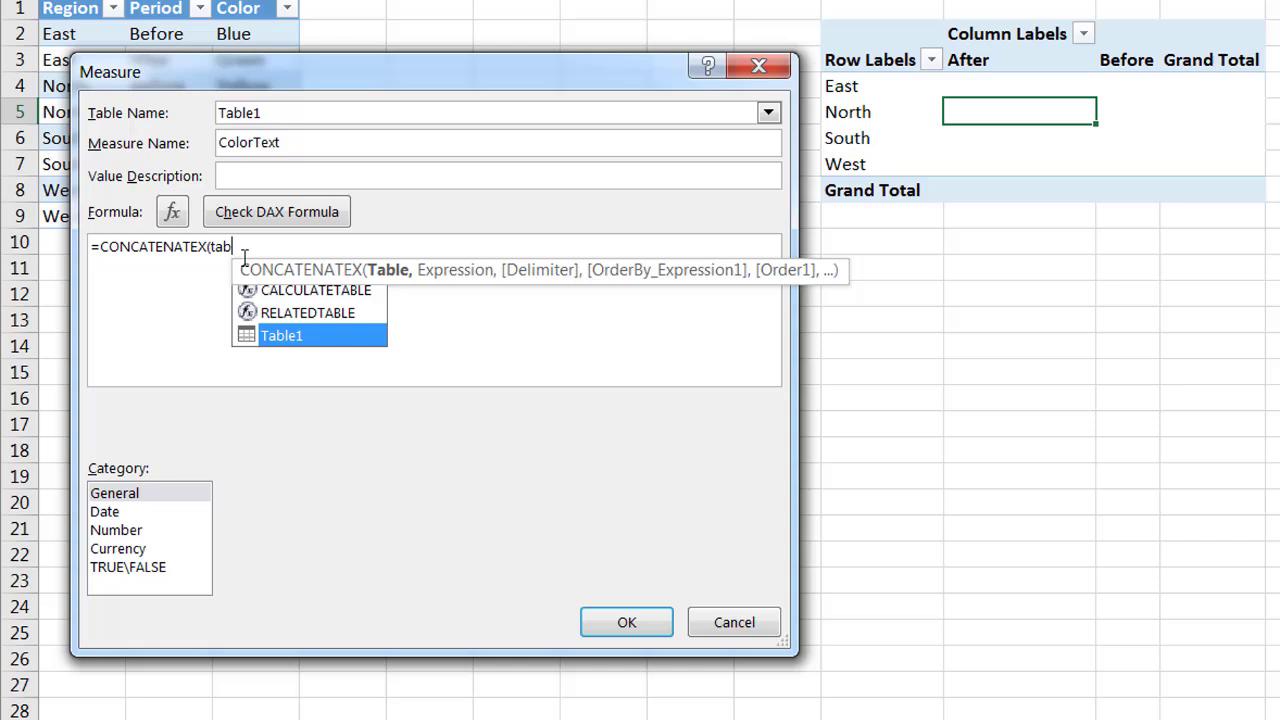
{"action": "double_click", "coordinate": [288, 337]}
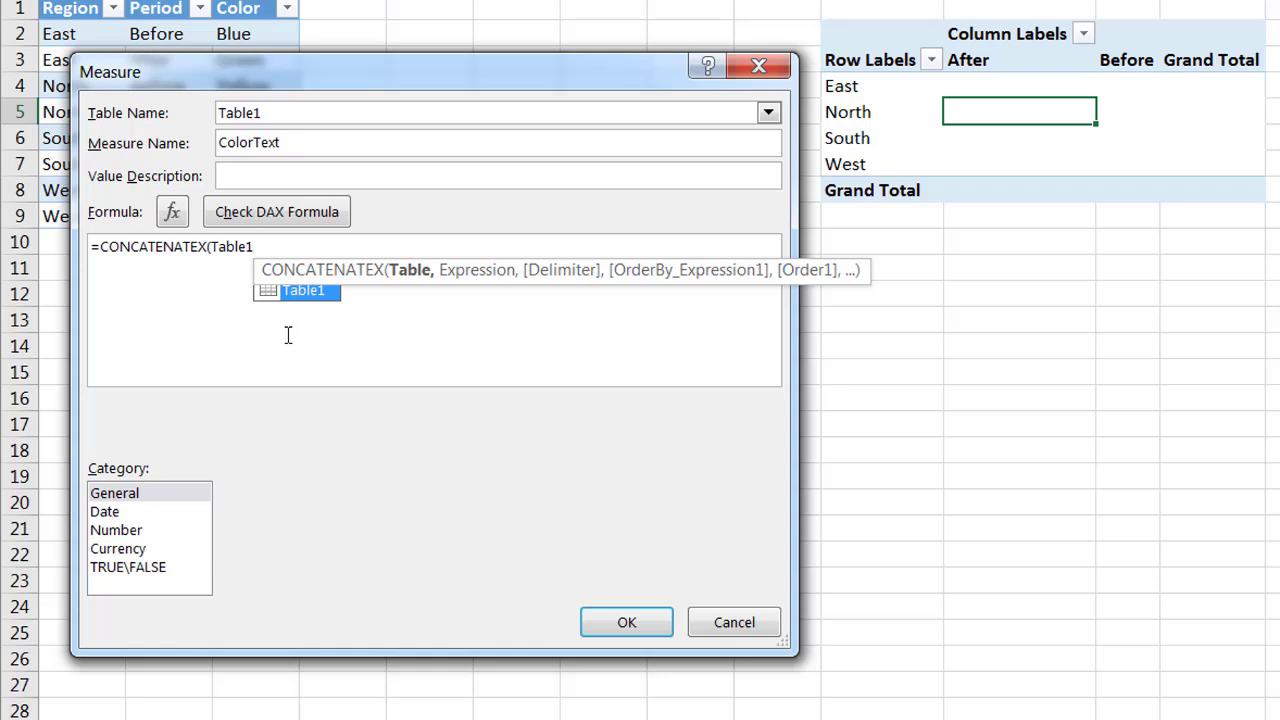
{"action": "type", "text": ","}
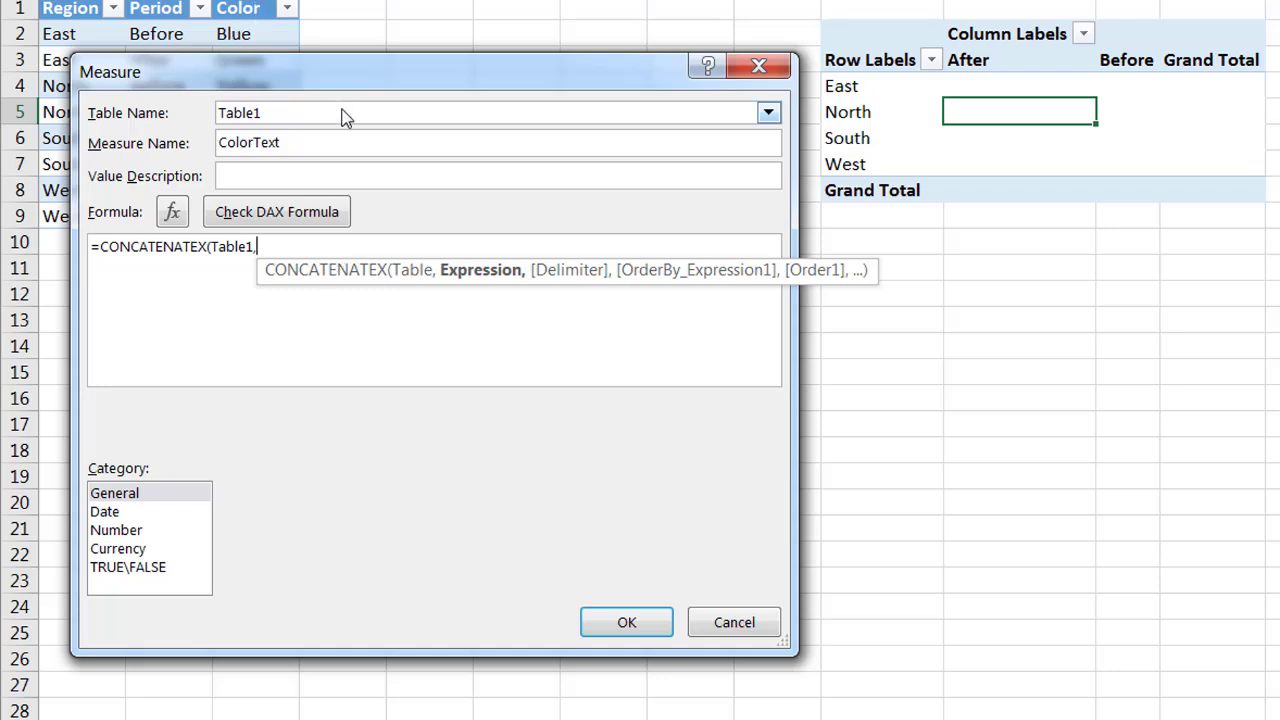
{"action": "type", "text": "colo"}
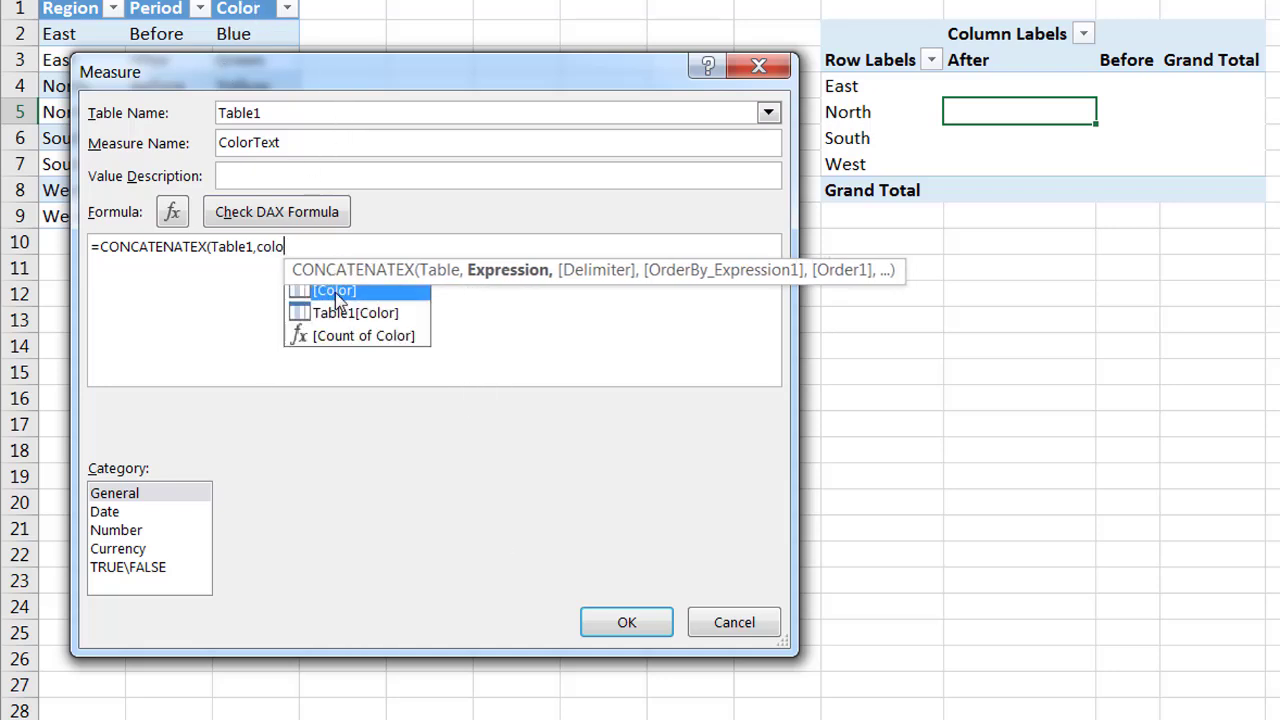
{"action": "left_click_drag", "start_coordinate": [480, 271], "coordinate": [505, 8]}
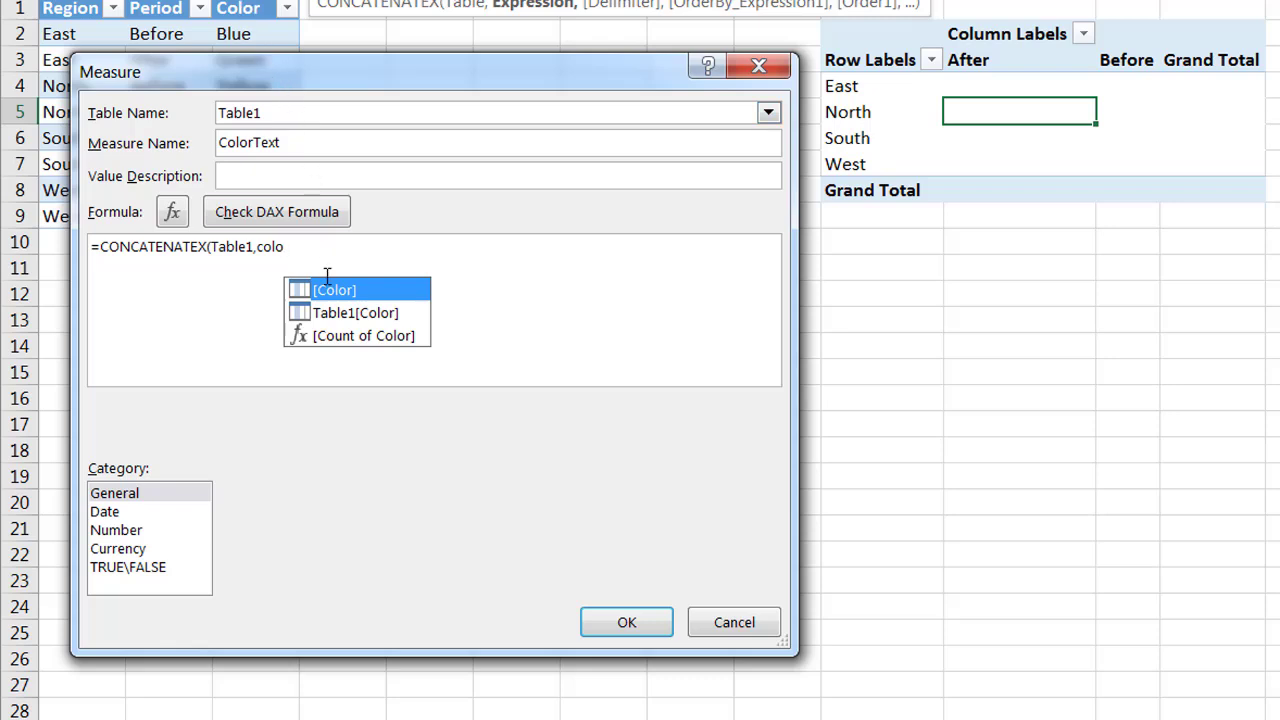
{"action": "double_click", "coordinate": [345, 314]}
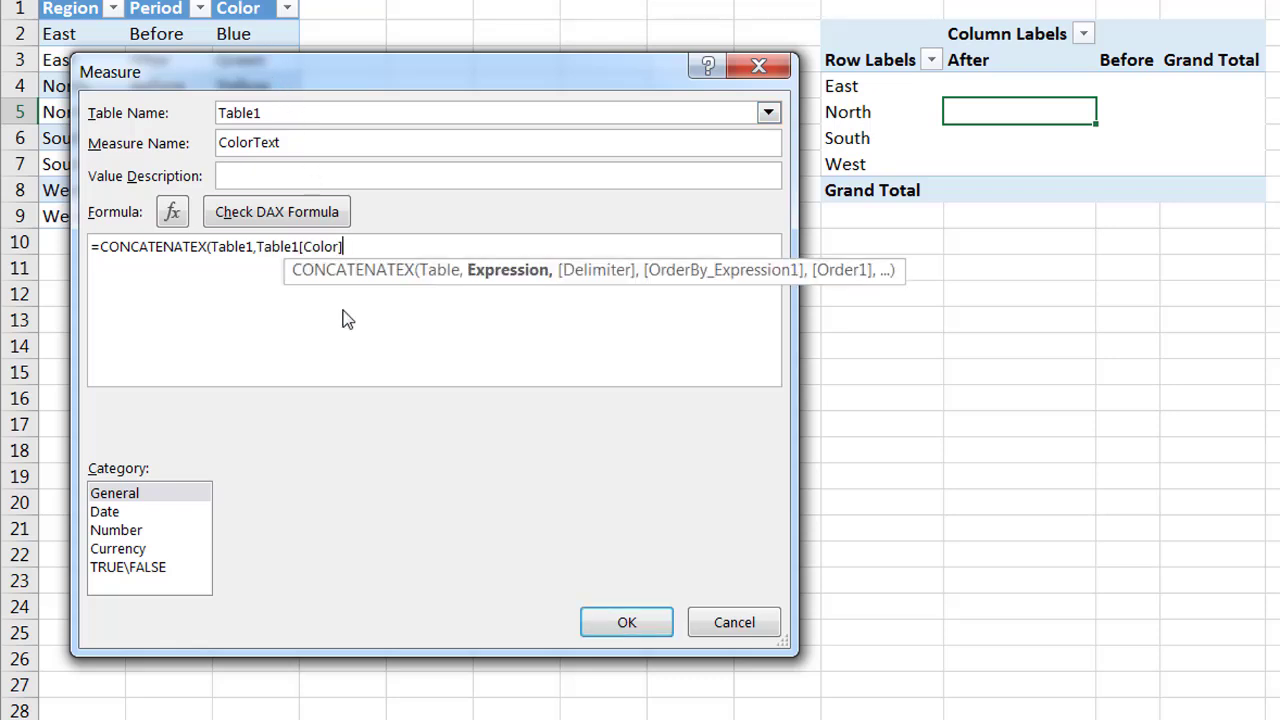
{"action": "type", "text": ","}
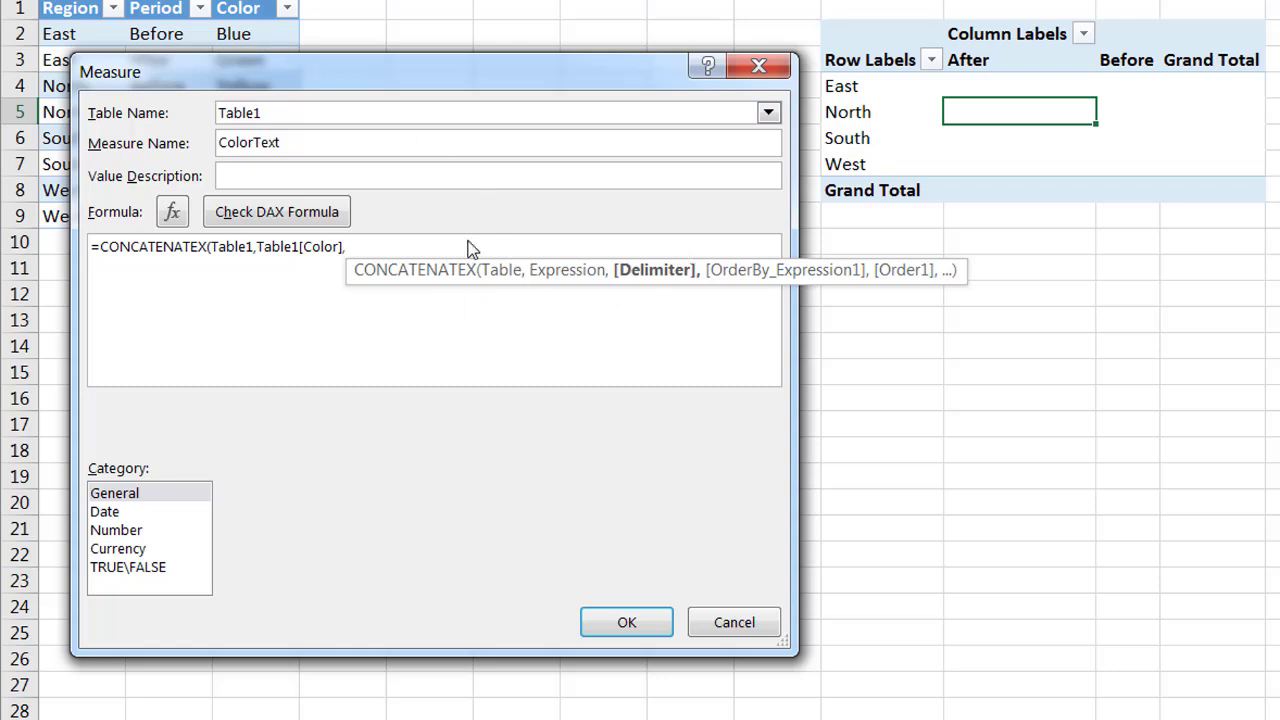
{"action": "type", "text": "\""}
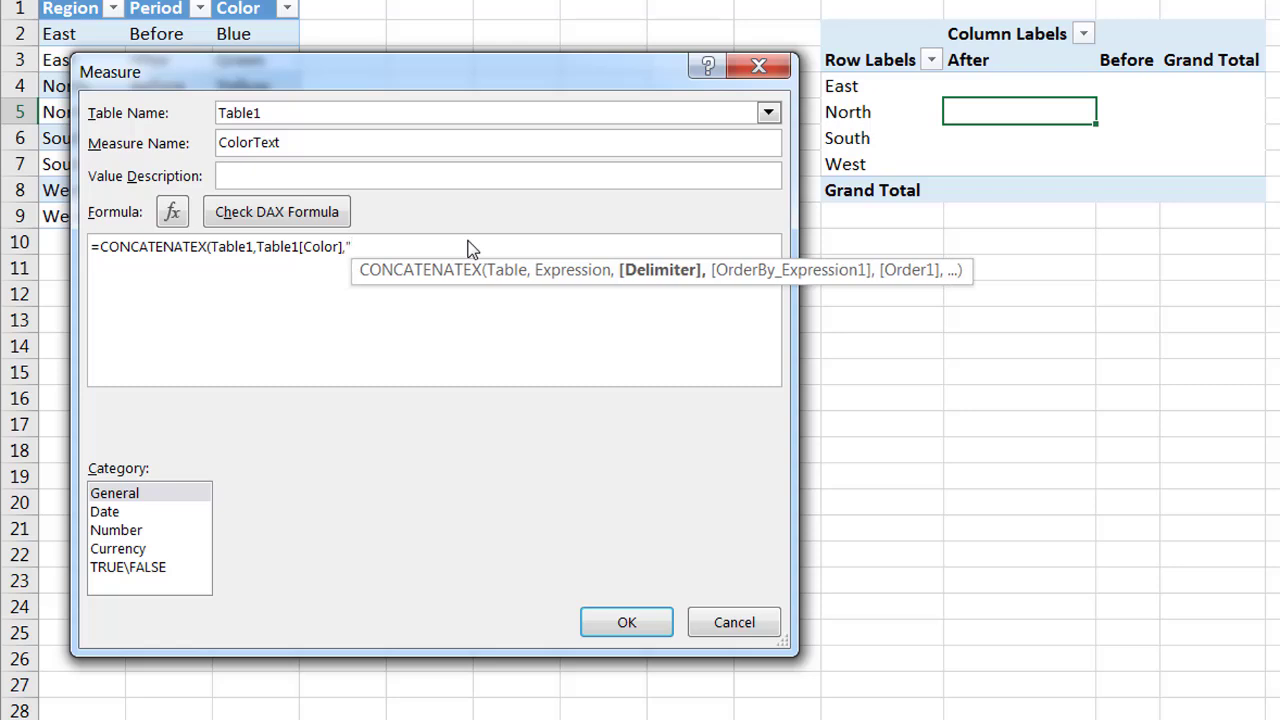
{"action": "type", "text": ", "}
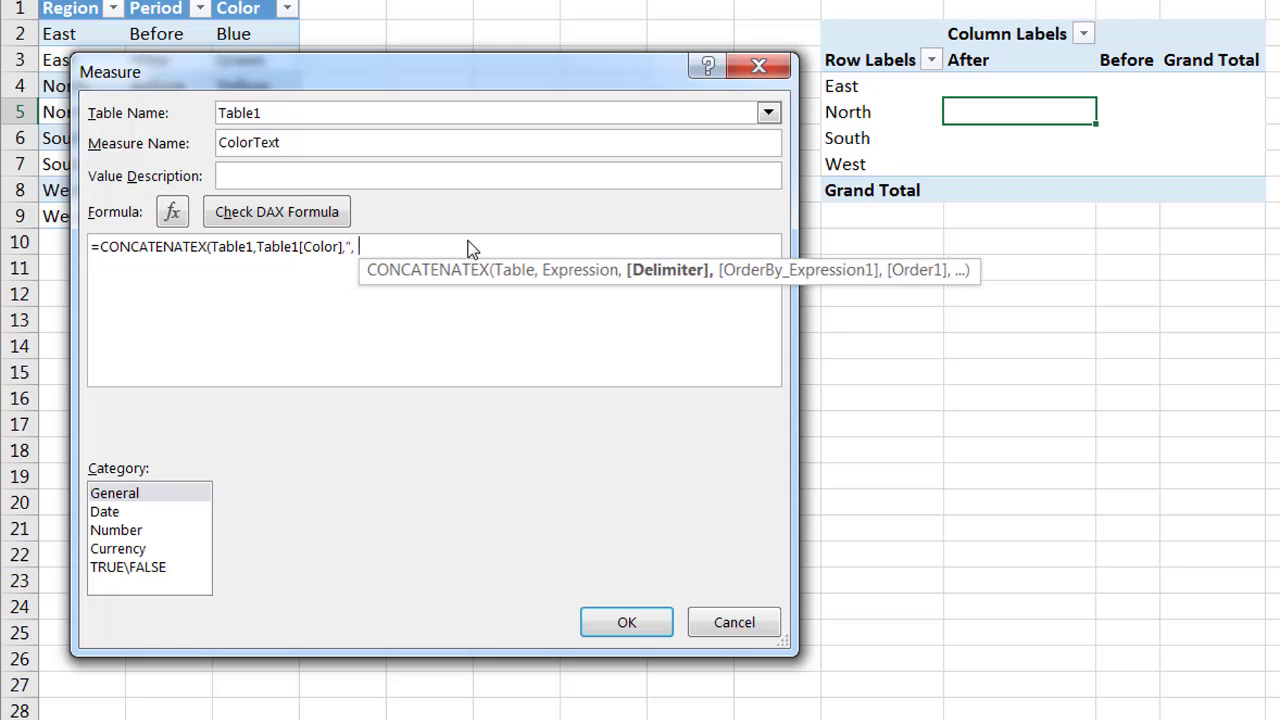
{"action": "type", "text": "\""}
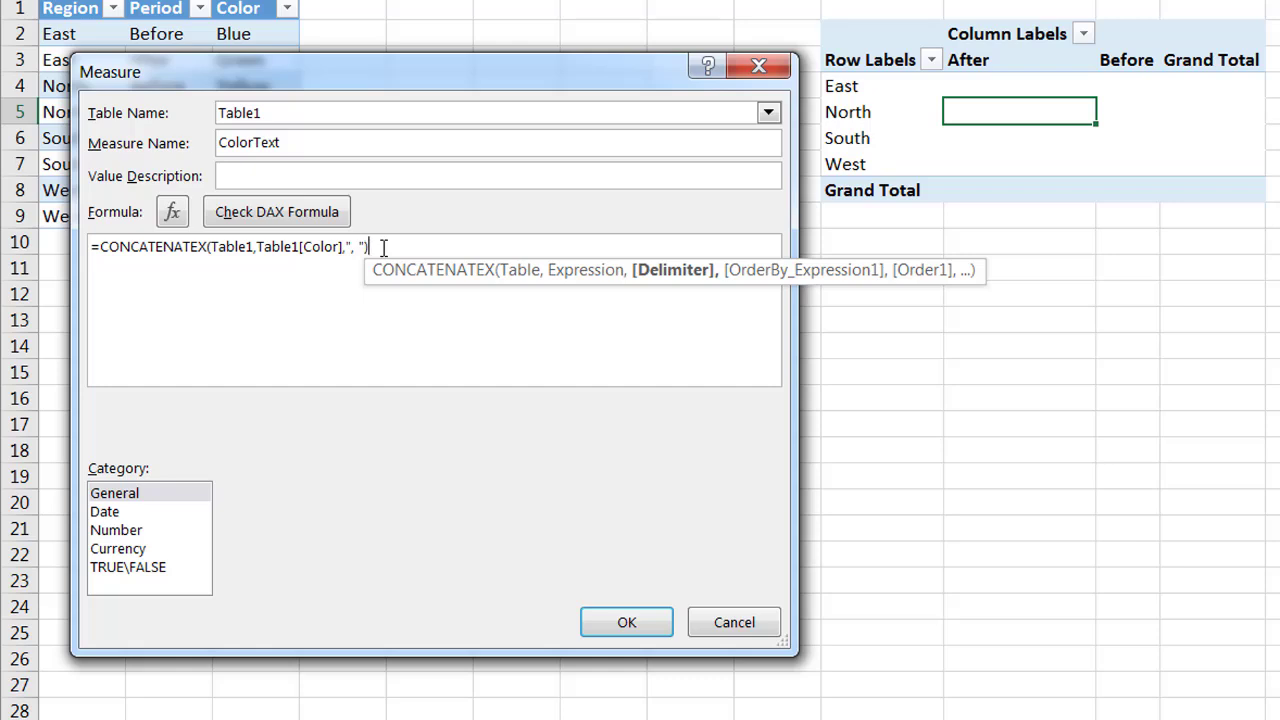
{"action": "left_click", "coordinate": [258, 213]}
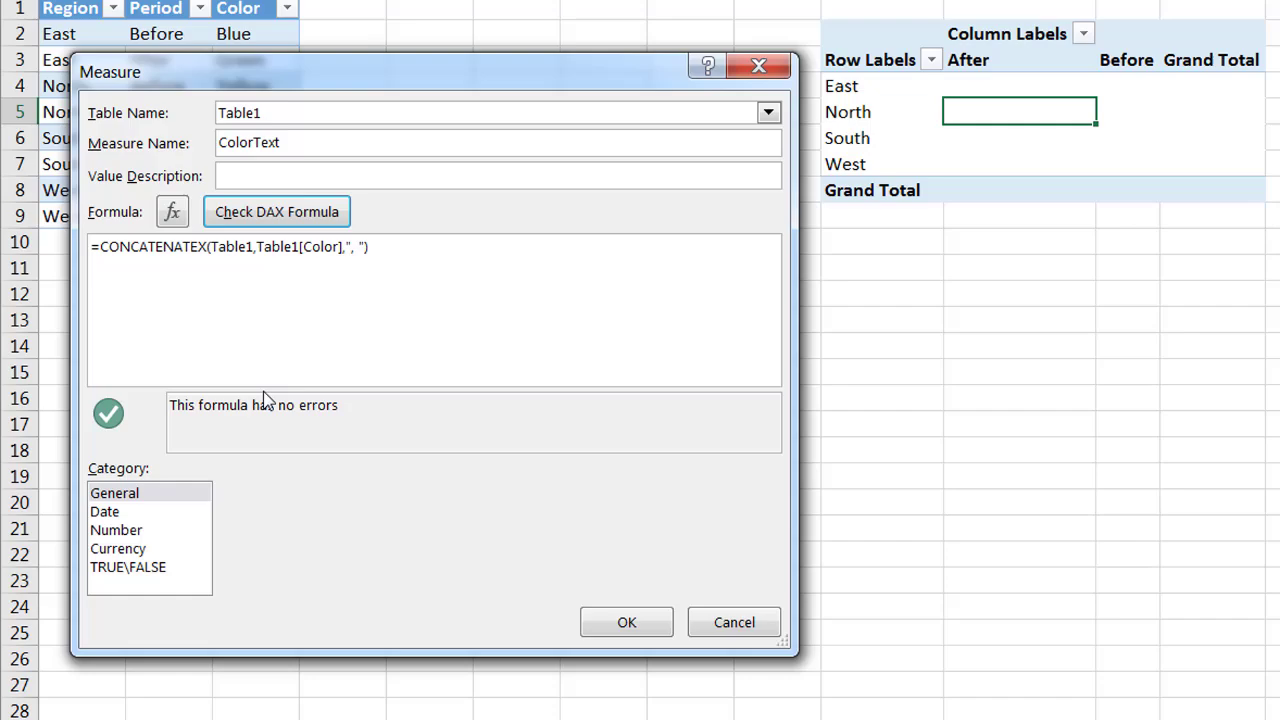
- Save the ColorText measure and place it in PivotTable4's Values area
{"action": "left_click", "coordinate": [608, 627]}
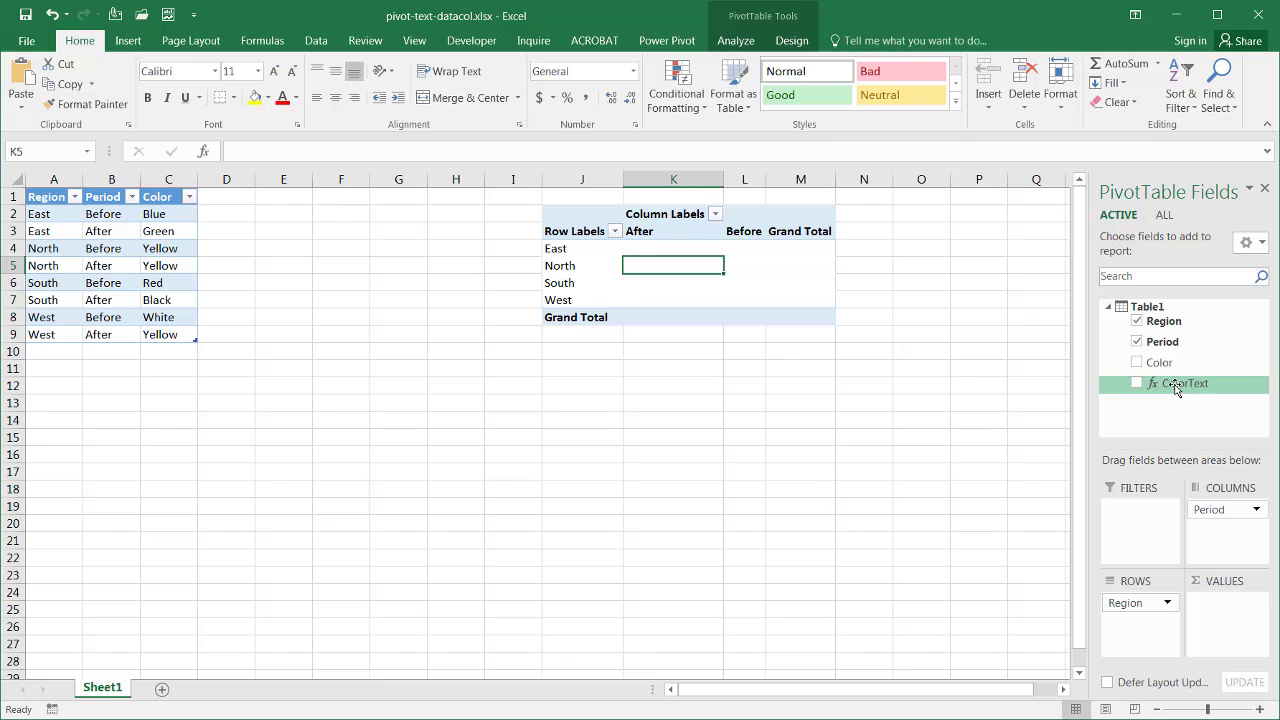
{"action": "left_click_drag", "start_coordinate": [1176, 389], "coordinate": [1228, 626]}
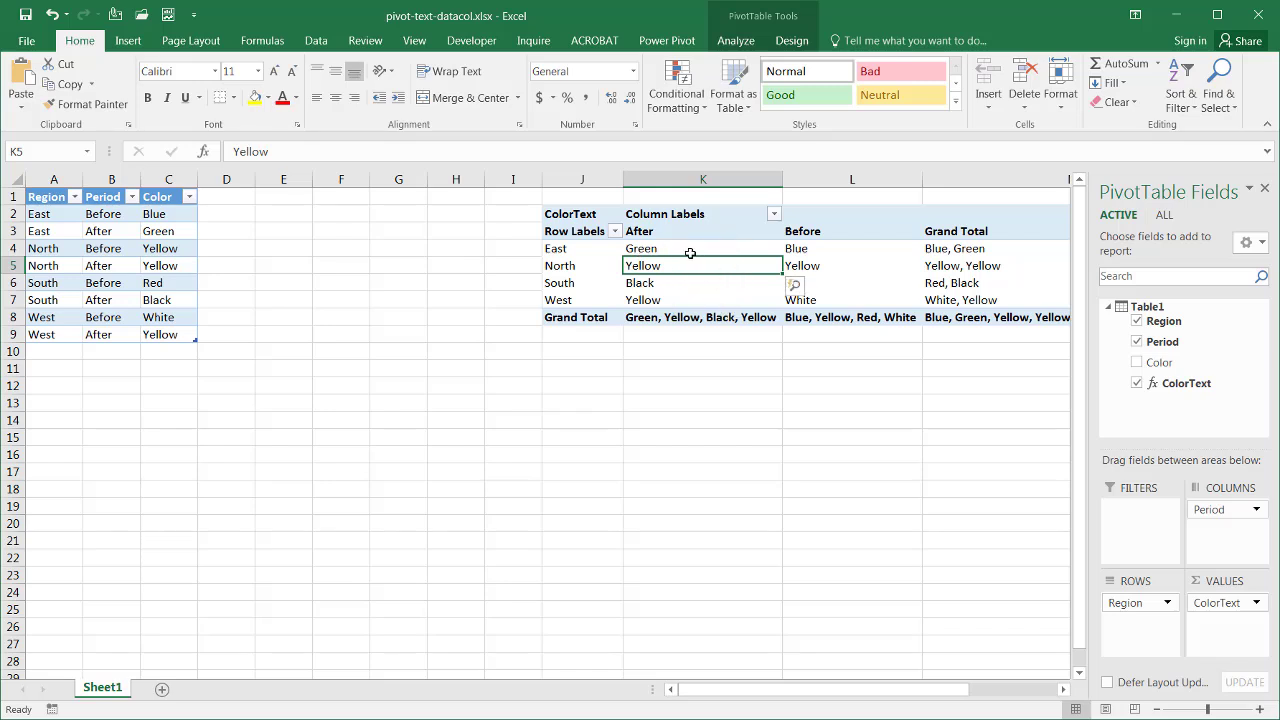
{"action": "mouse_move", "coordinate": [690, 253]}
- Remove the Grand Total row from the pivot table
{"action": "left_click", "coordinate": [566, 318]}
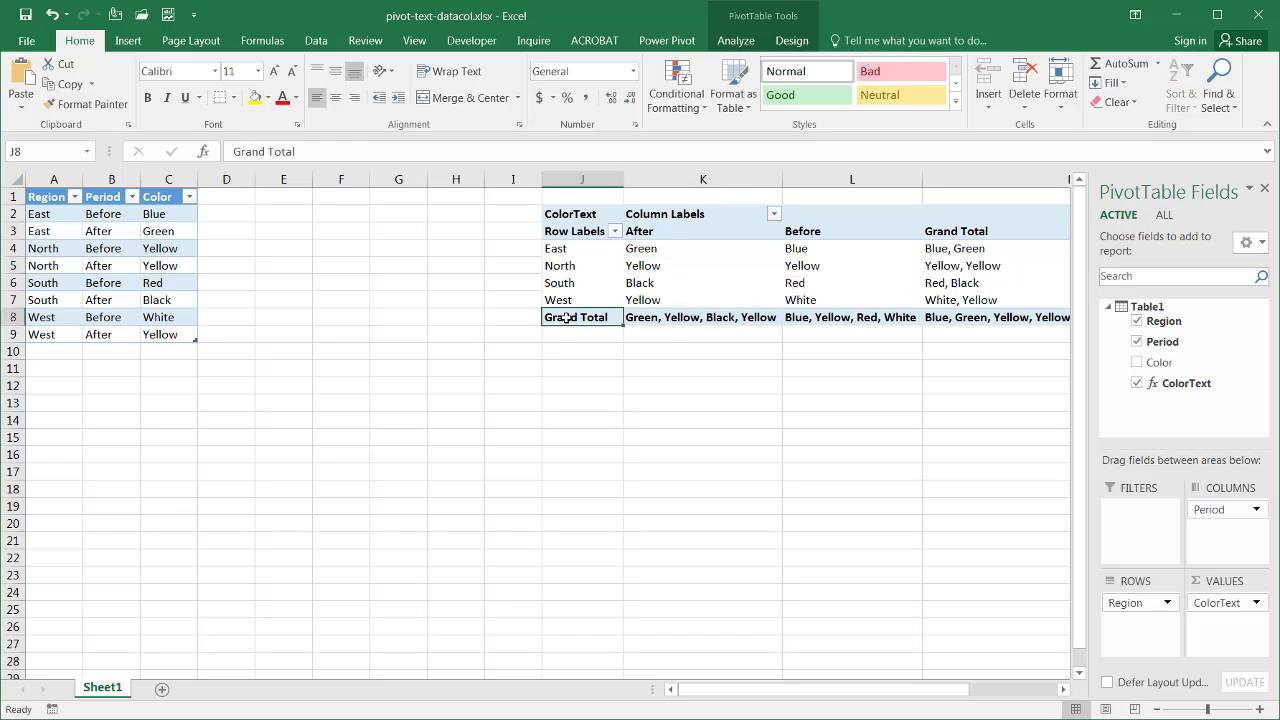
{"action": "right_click", "coordinate": [566, 318]}
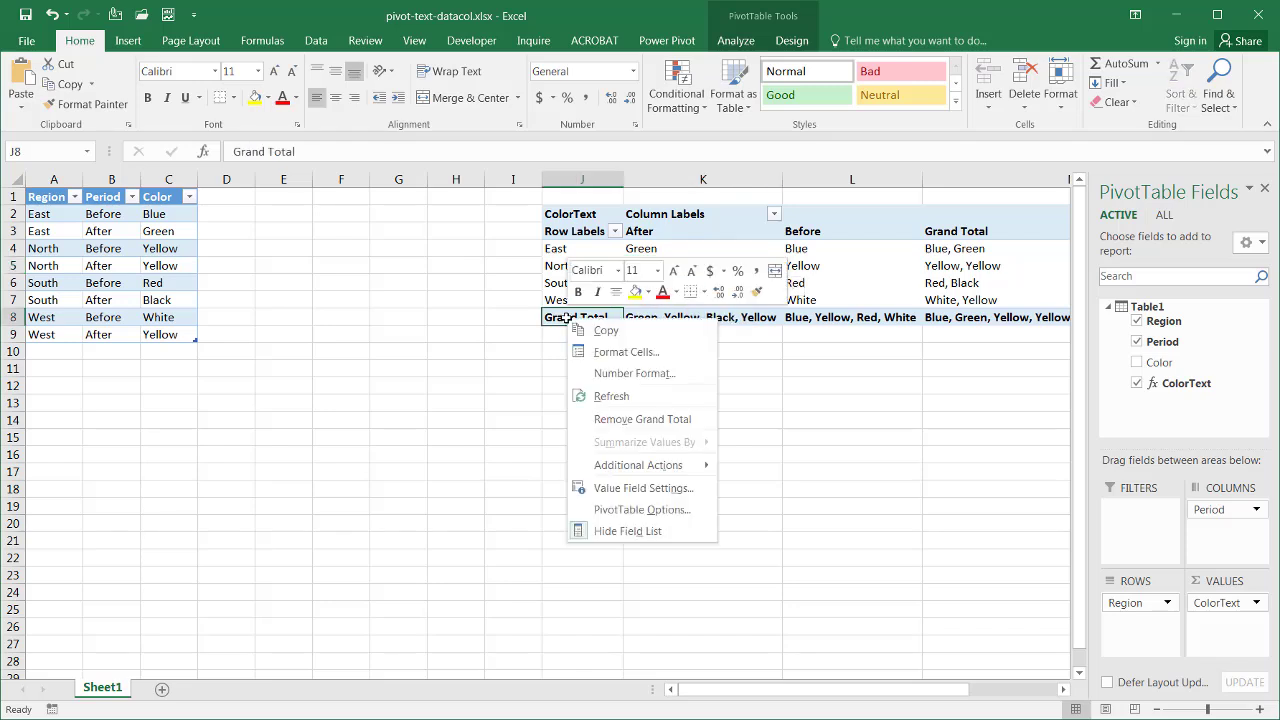
{"action": "left_click", "coordinate": [668, 418]}
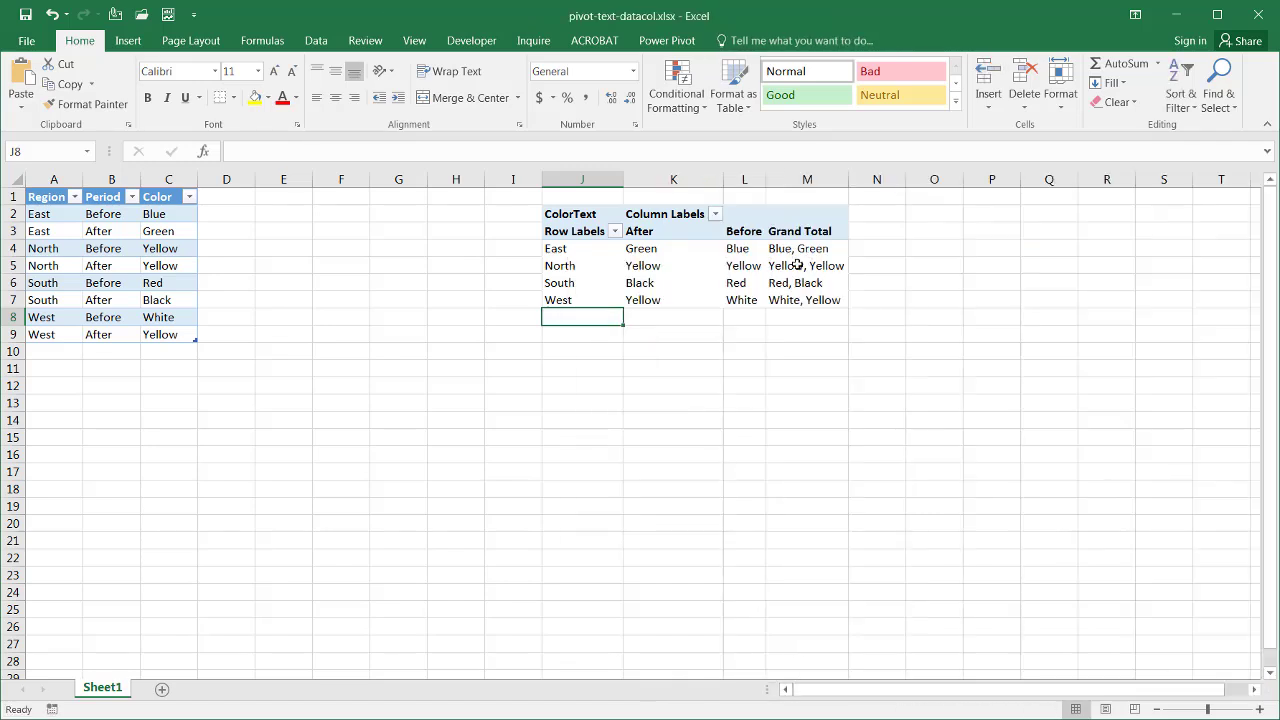
- Remove the Grand Total column, then check values such as East's Green and North's Yellow
{"action": "left_click", "coordinate": [803, 232]}
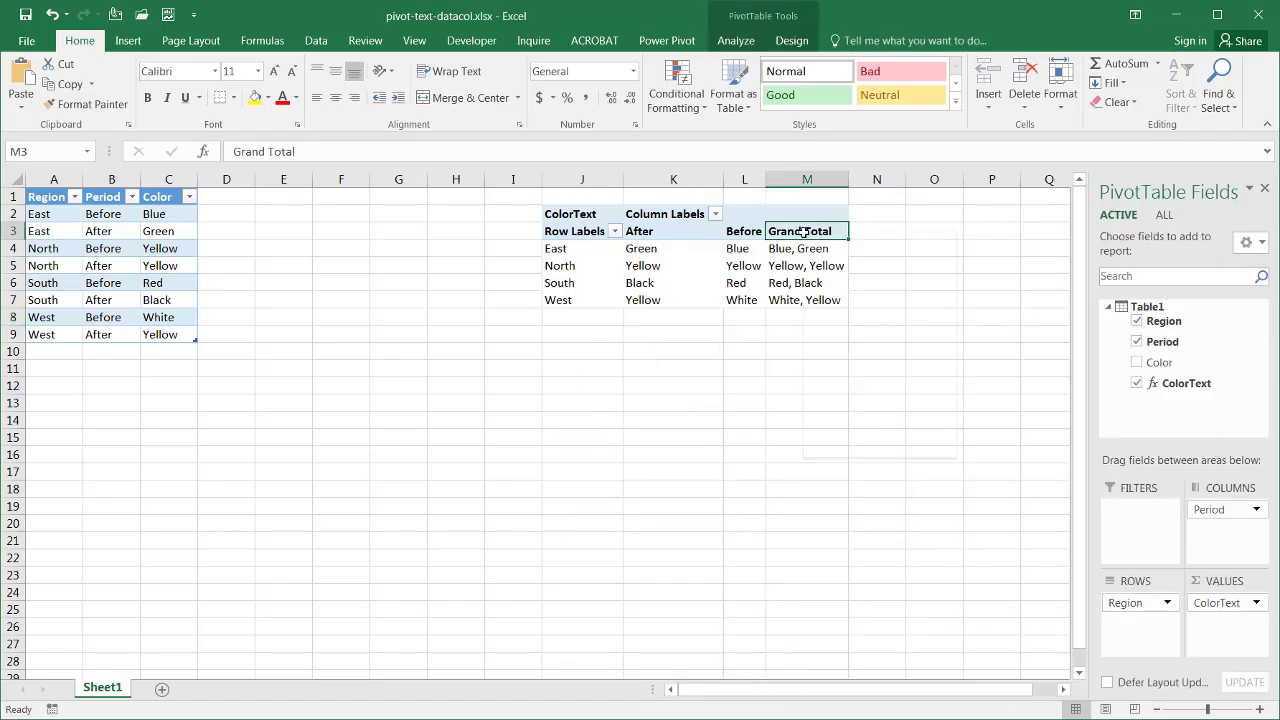
{"action": "right_click", "coordinate": [803, 232]}
{"action": "left_click", "coordinate": [870, 336]}
{"action": "left_click", "coordinate": [662, 254]}
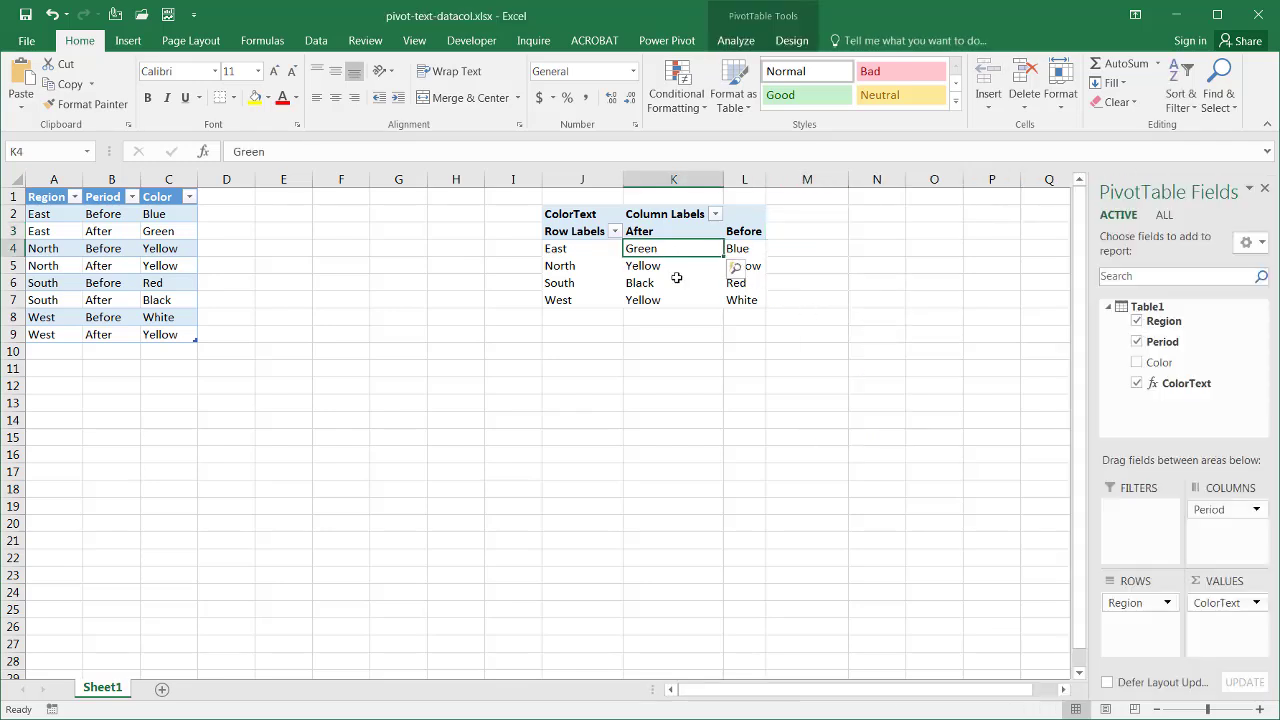
{"action": "left_click", "coordinate": [677, 280]}
{"action": "left_click", "coordinate": [738, 265]}
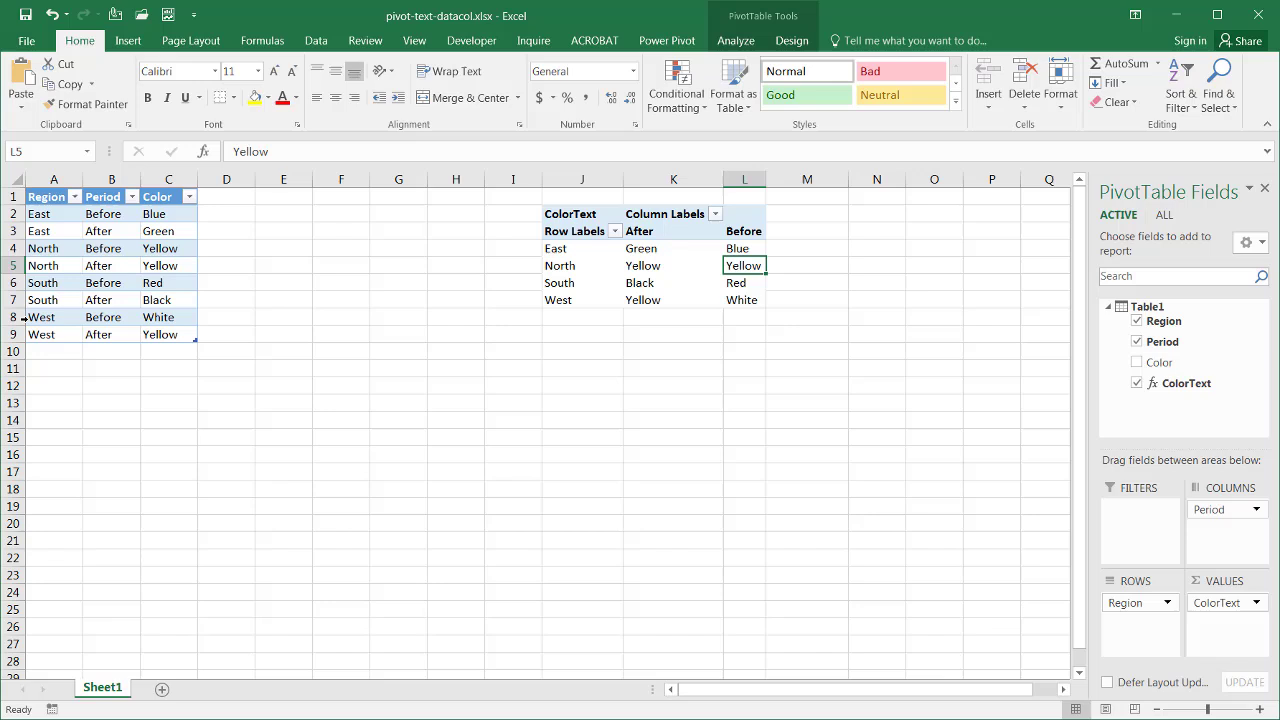
- Duplicate the West rows A8:C9 into A10:C11, setting C10 to Red and C11 to Nothing
{"action": "left_click_drag", "start_coordinate": [53, 312], "coordinate": [148, 334]}
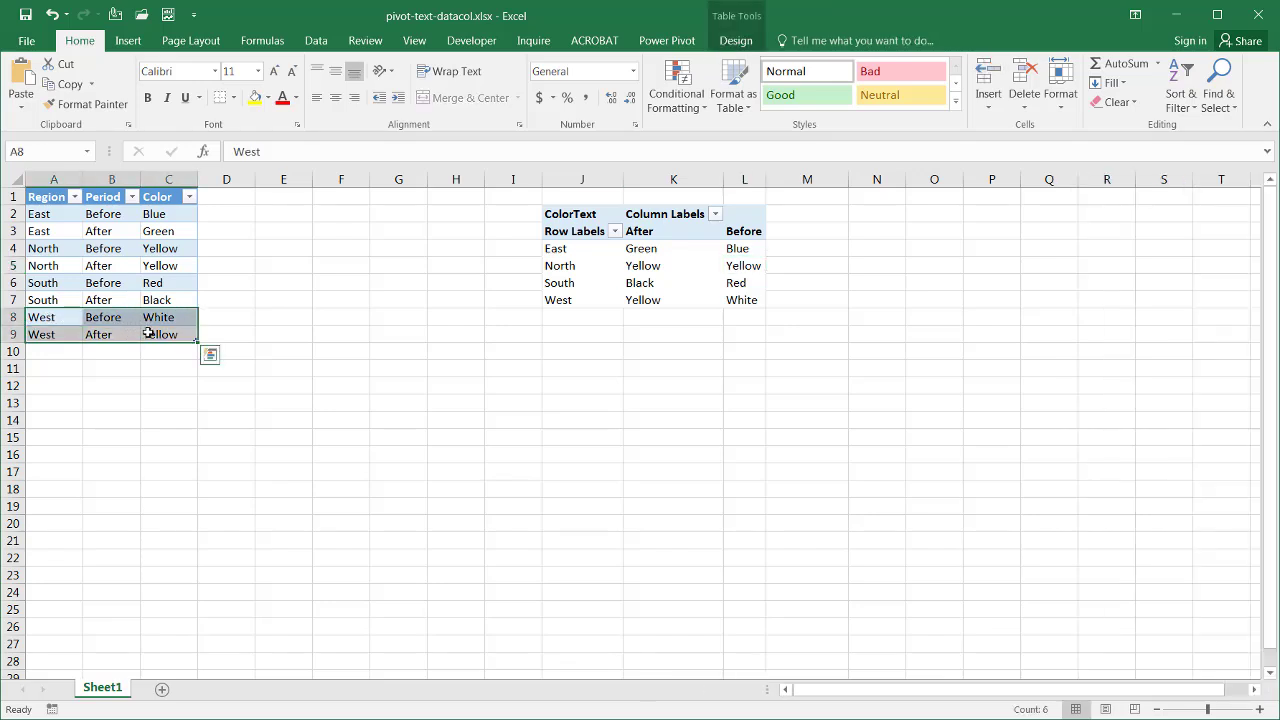
{"action": "key", "text": "ctrl+c"}
{"action": "left_click", "coordinate": [53, 352]}
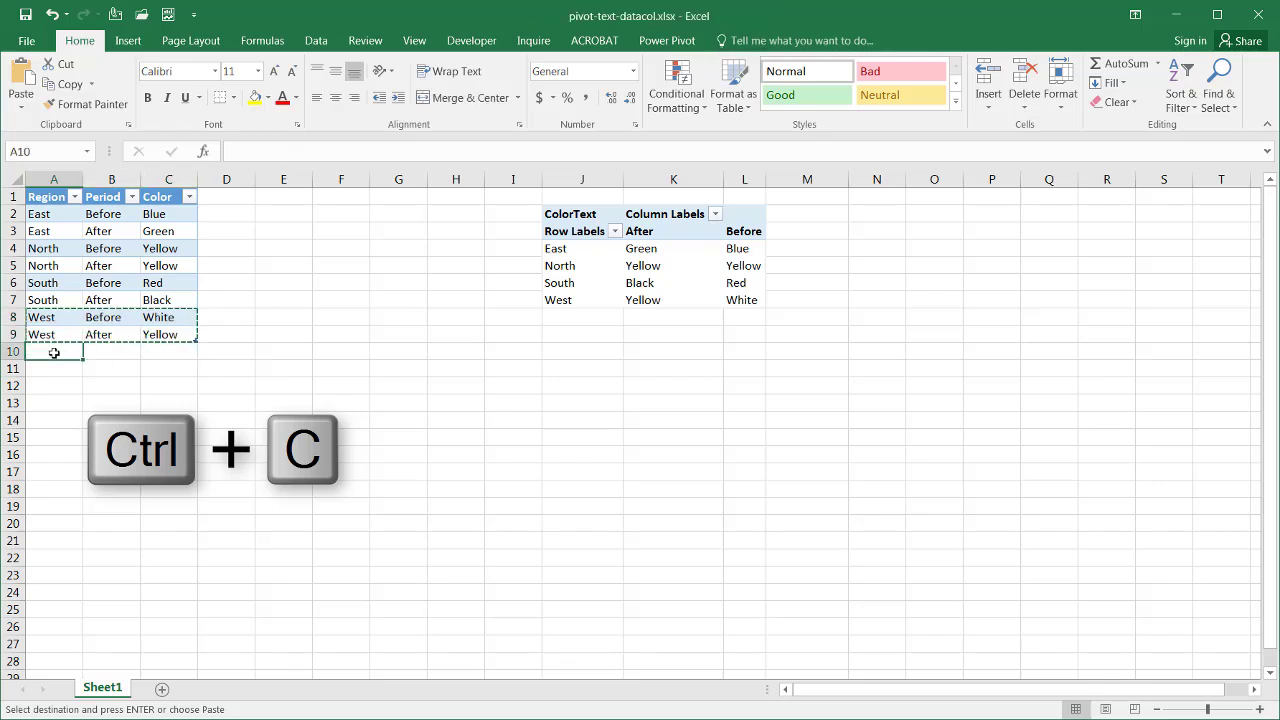
{"action": "key", "text": "ctrl+v"}
{"action": "left_click", "coordinate": [168, 352]}
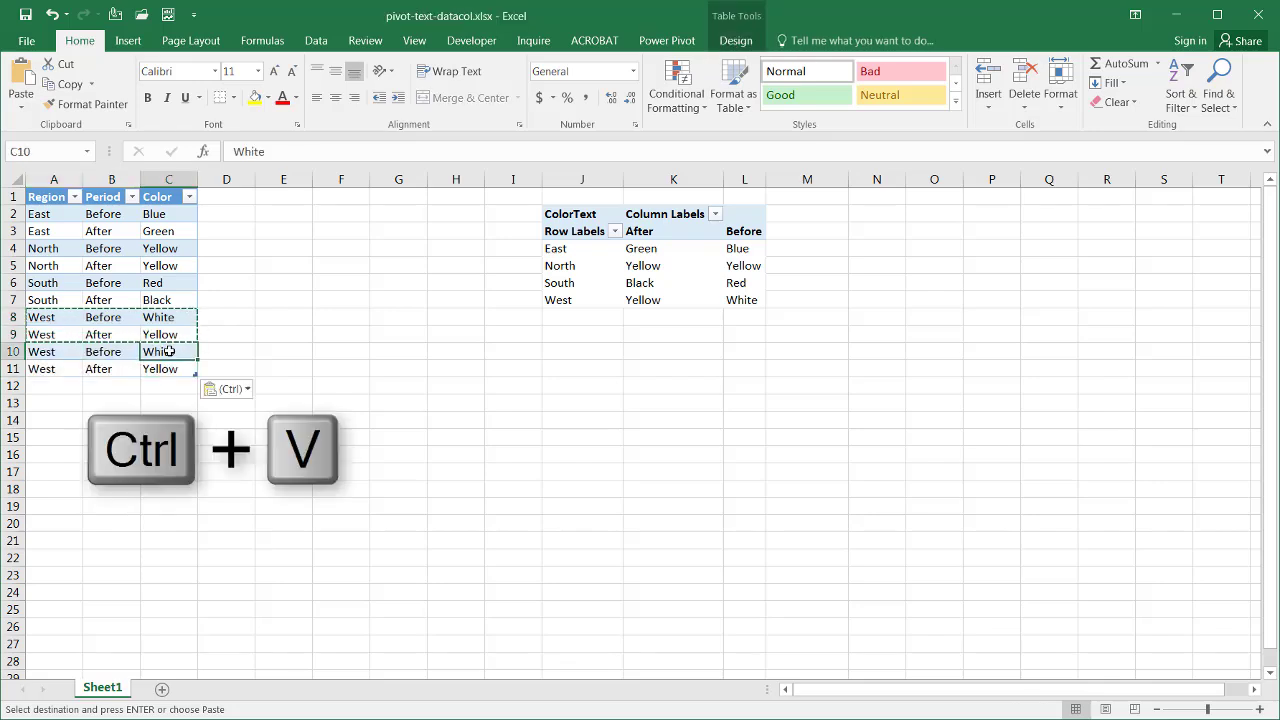
{"action": "type", "text": "Red"}
{"action": "key", "text": "Return"}
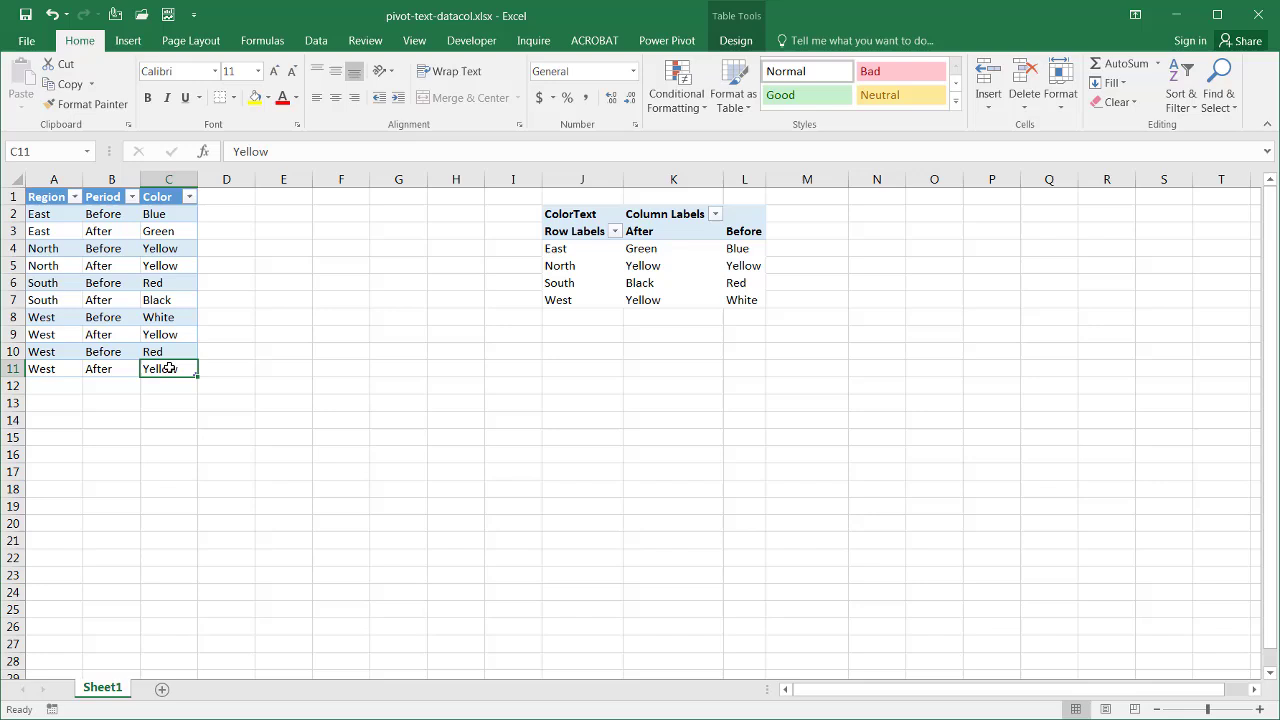
{"action": "type", "text": "Nothing"}
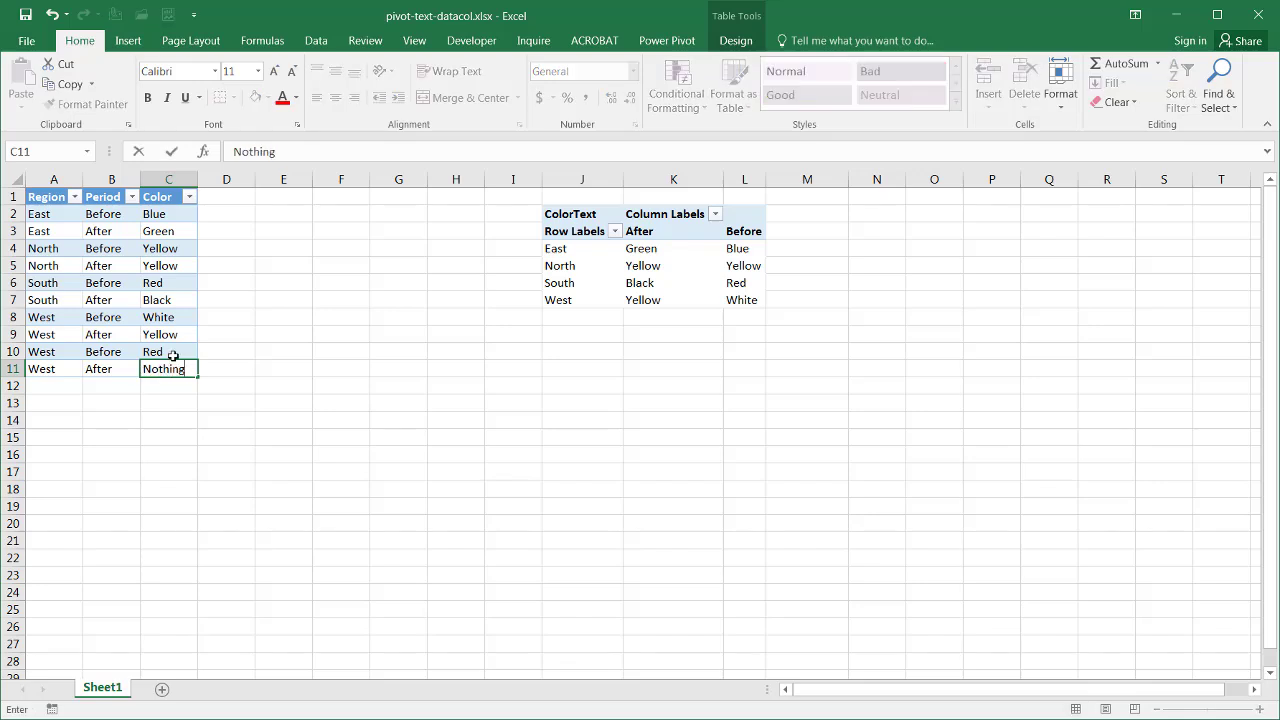
{"action": "key", "text": "Return"}
- Refresh the pivot so West shows 'Yellow, Nothing' and 'White, Red', then check both headers
{"action": "left_click", "coordinate": [603, 267]}
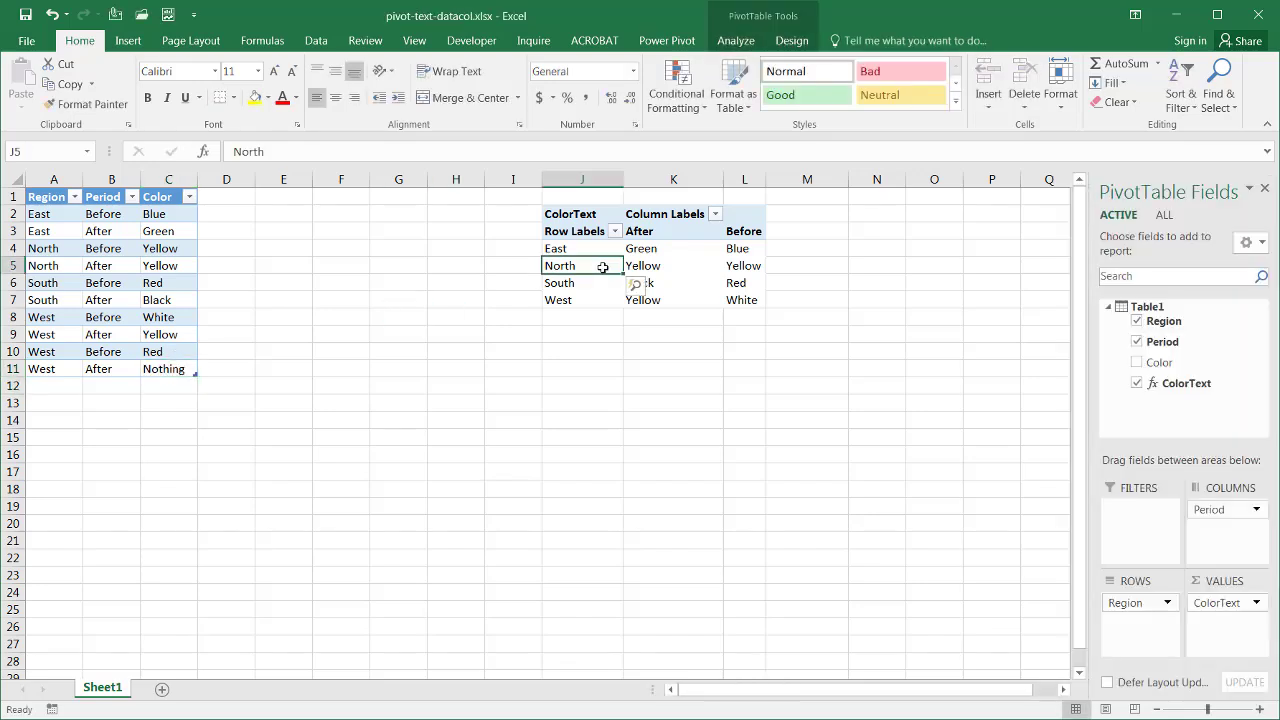
{"action": "right_click", "coordinate": [603, 267]}
{"action": "left_click", "coordinate": [648, 325]}
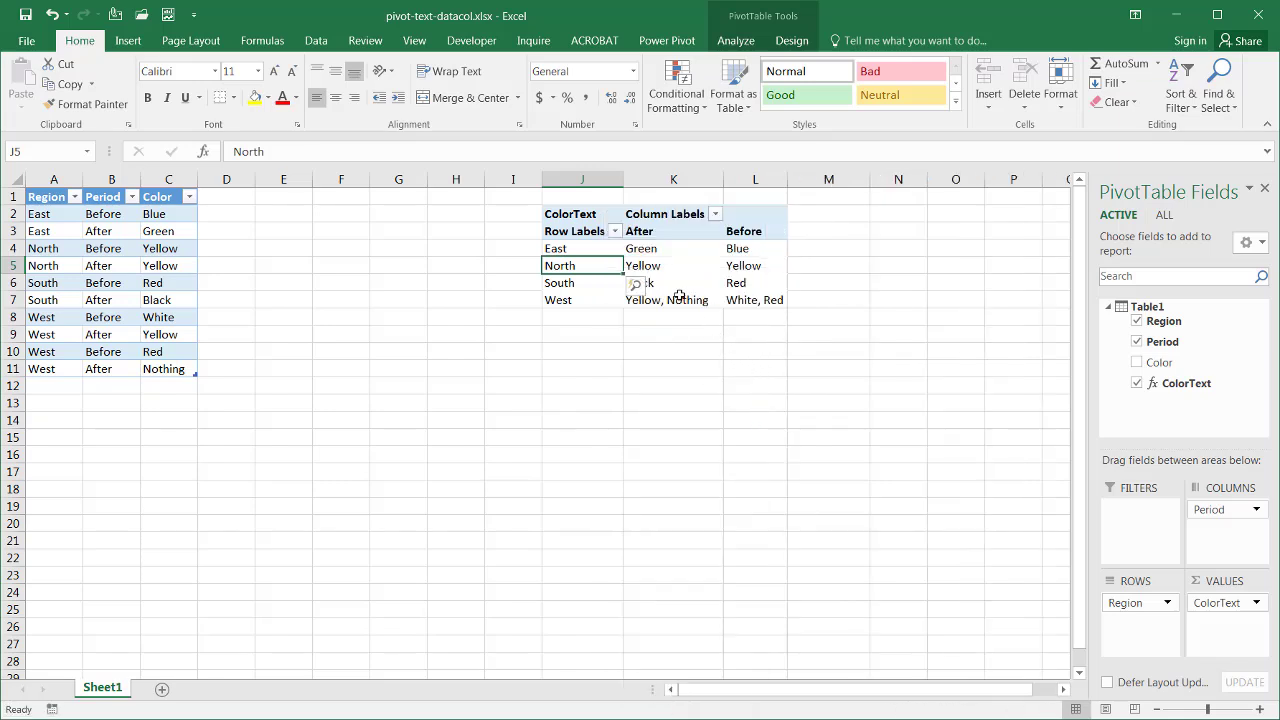
{"action": "left_click", "coordinate": [660, 301]}
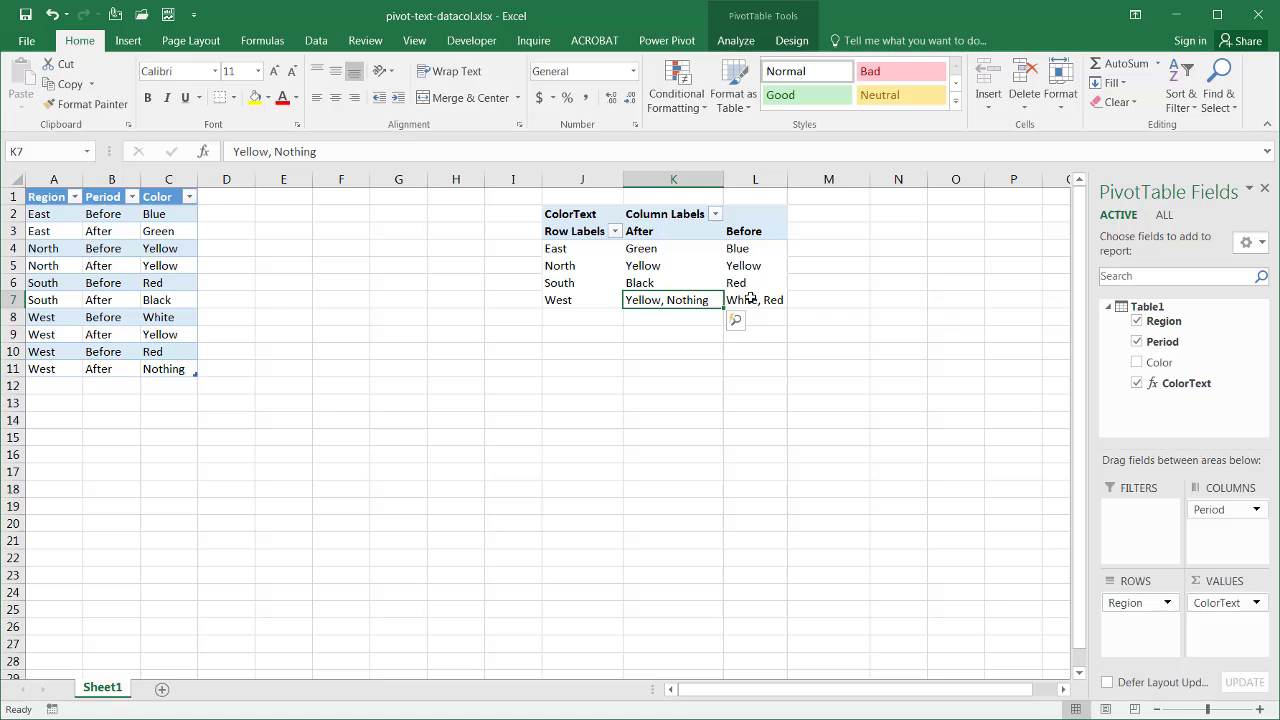
{"action": "left_click", "coordinate": [750, 298]}
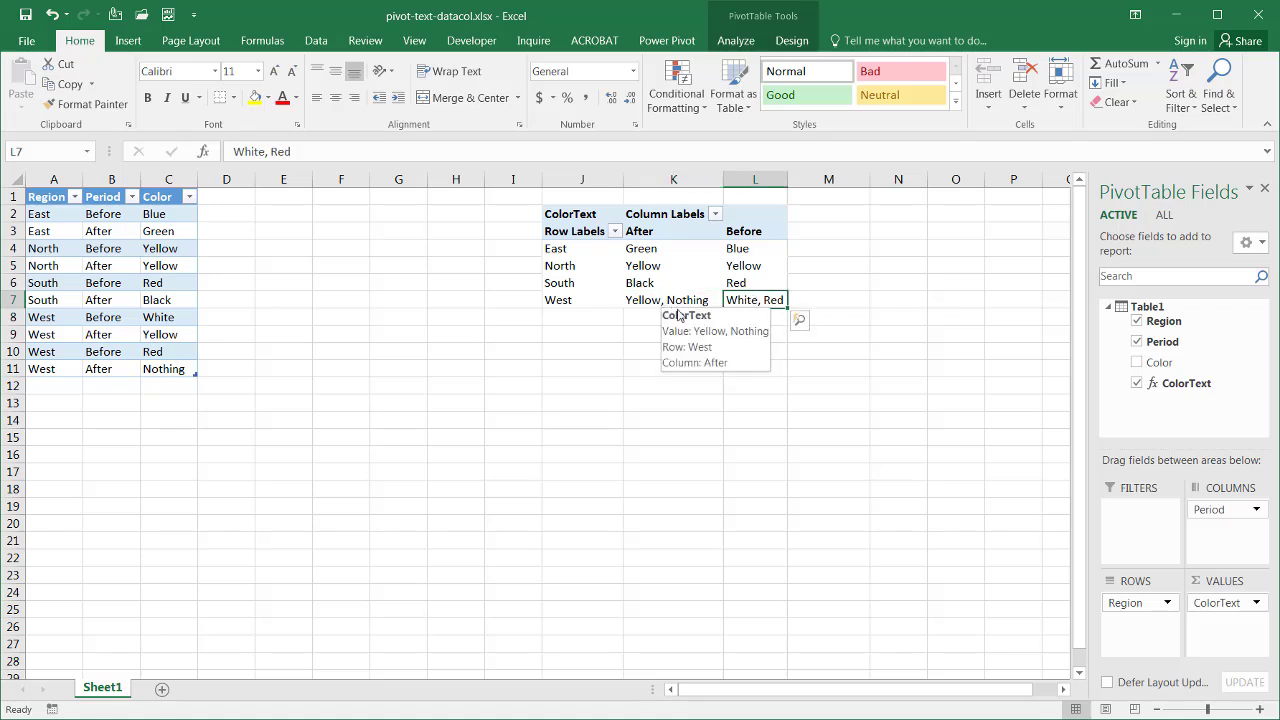
{"action": "mouse_move", "coordinate": [662, 303]}
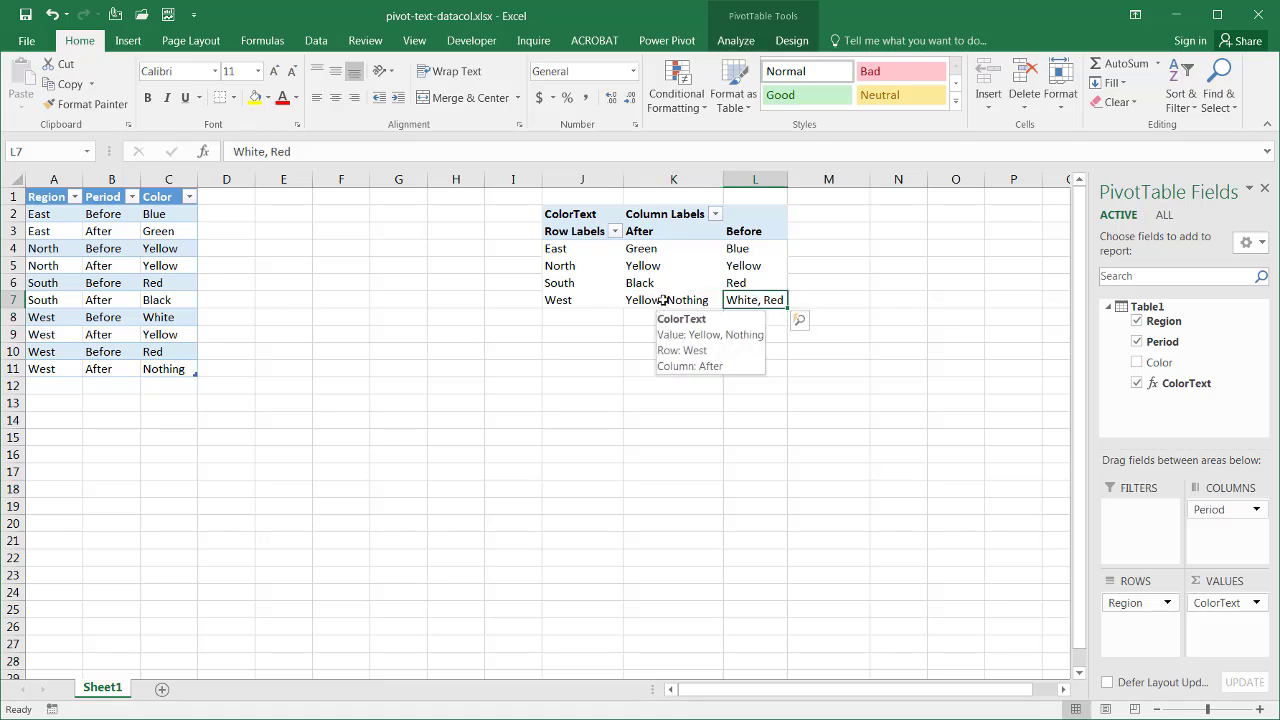
{"action": "left_click", "coordinate": [726, 236]}
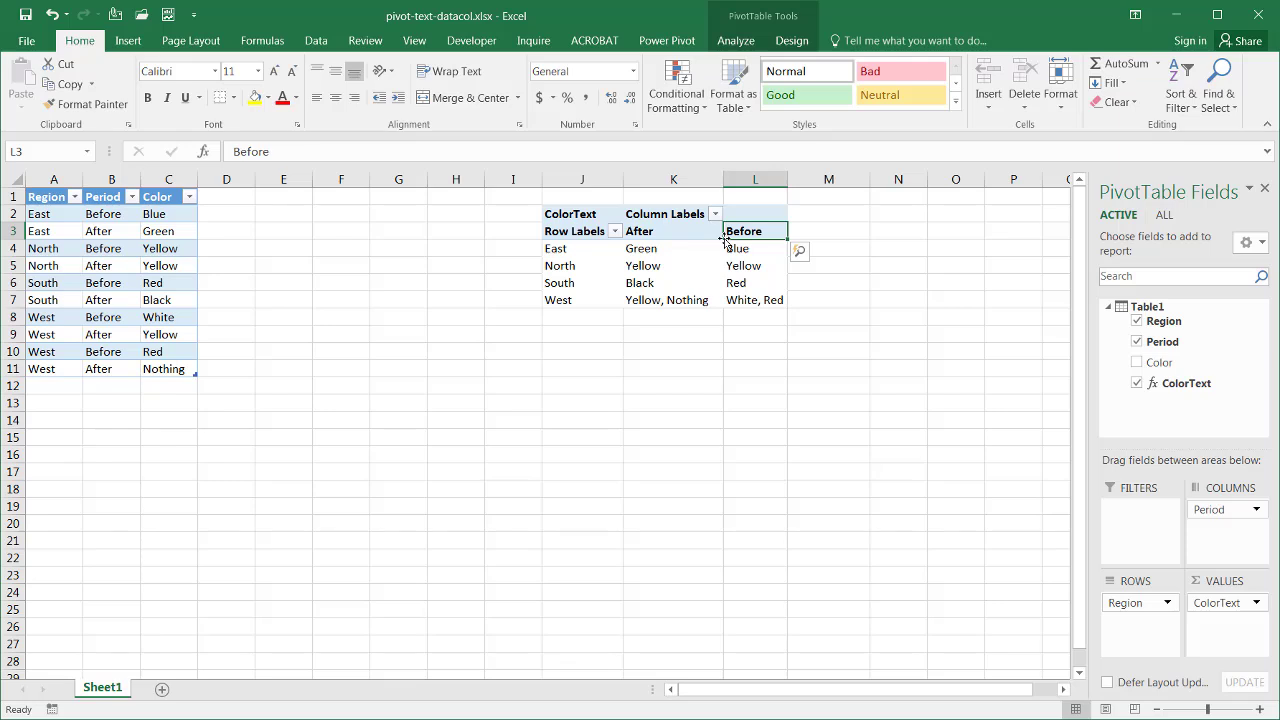
{"action": "left_click", "coordinate": [694, 231]}
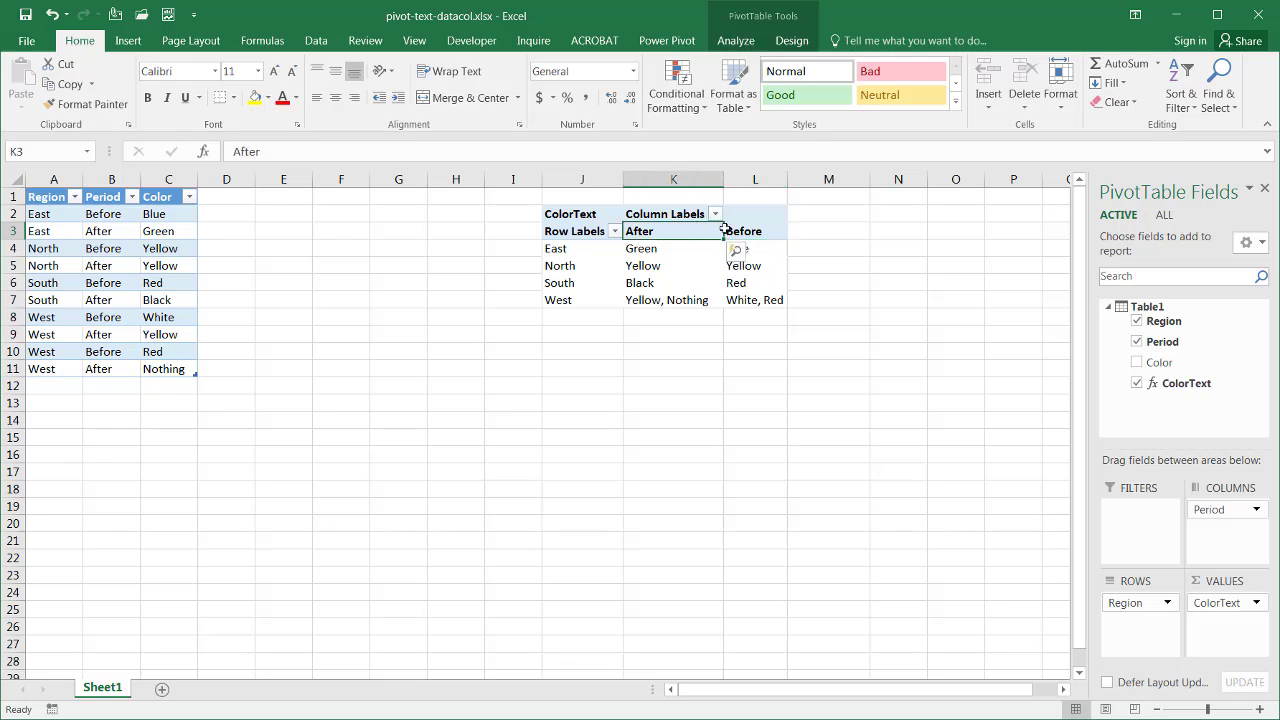
{"action": "mouse_move", "coordinate": [689, 231]}
{"action": "left_mouse_down"}
{"action": "mouse_move", "coordinate": [737, 234]}
{"action": "mouse_move", "coordinate": [686, 231]}
{"action": "left_mouse_up"}
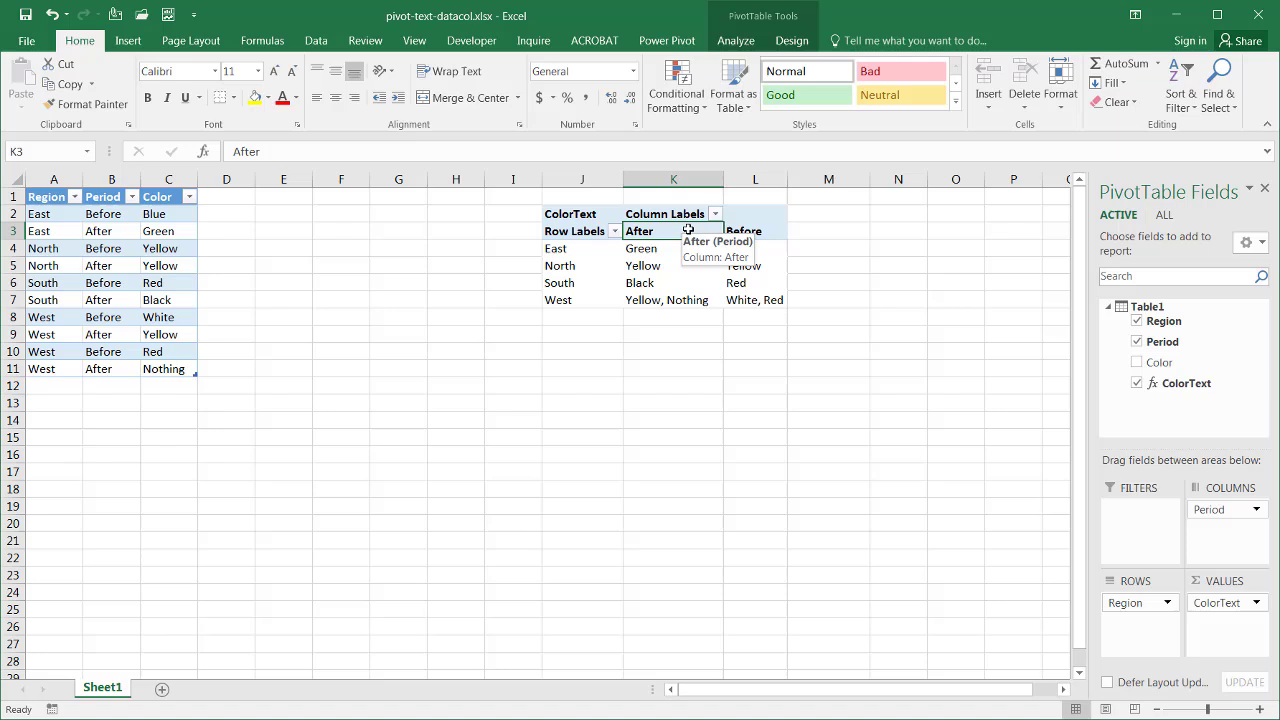
{"action": "left_click", "coordinate": [762, 232]}
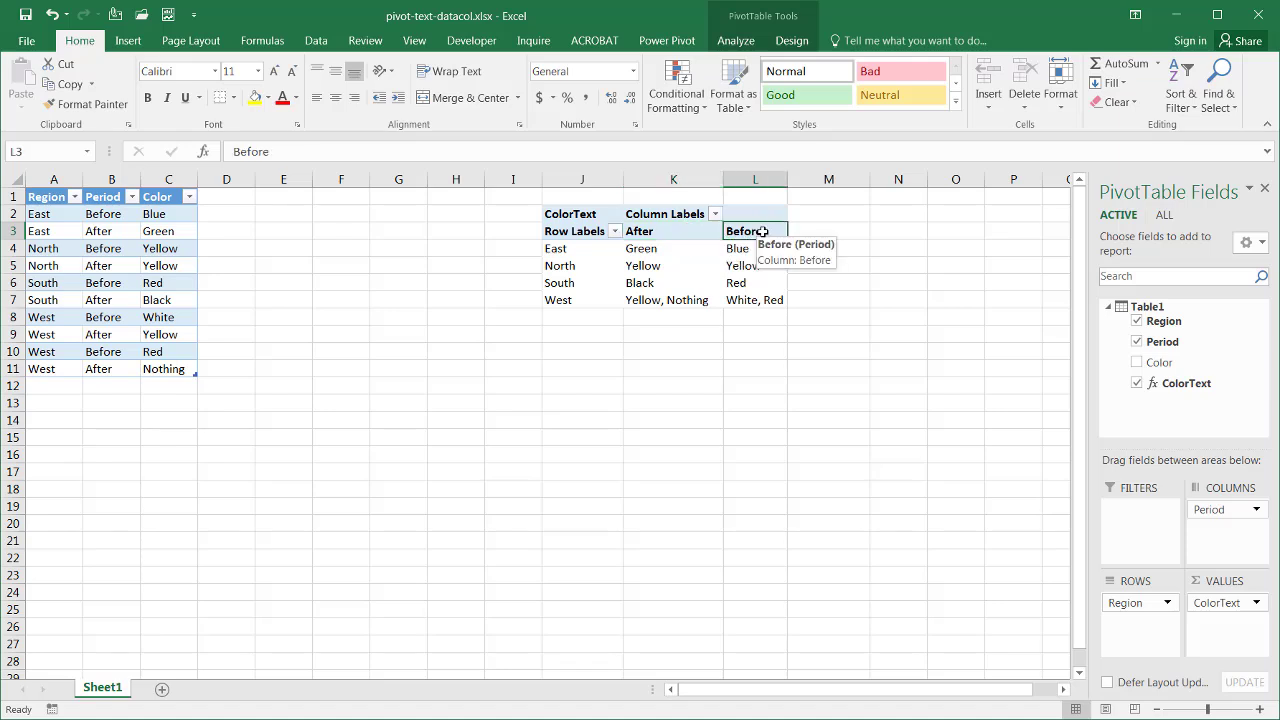
{"action": "left_click_drag", "start_coordinate": [762, 219], "coordinate": [697, 224]}
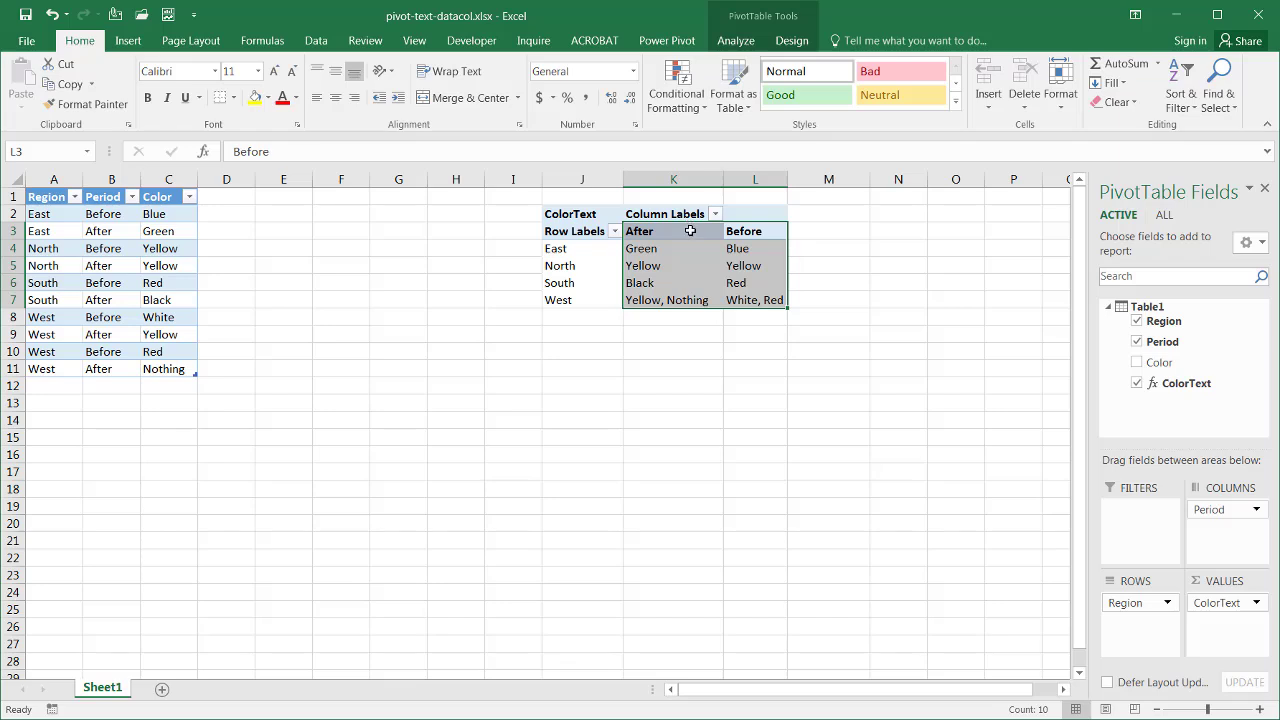
{"action": "left_click", "coordinate": [690, 231]}
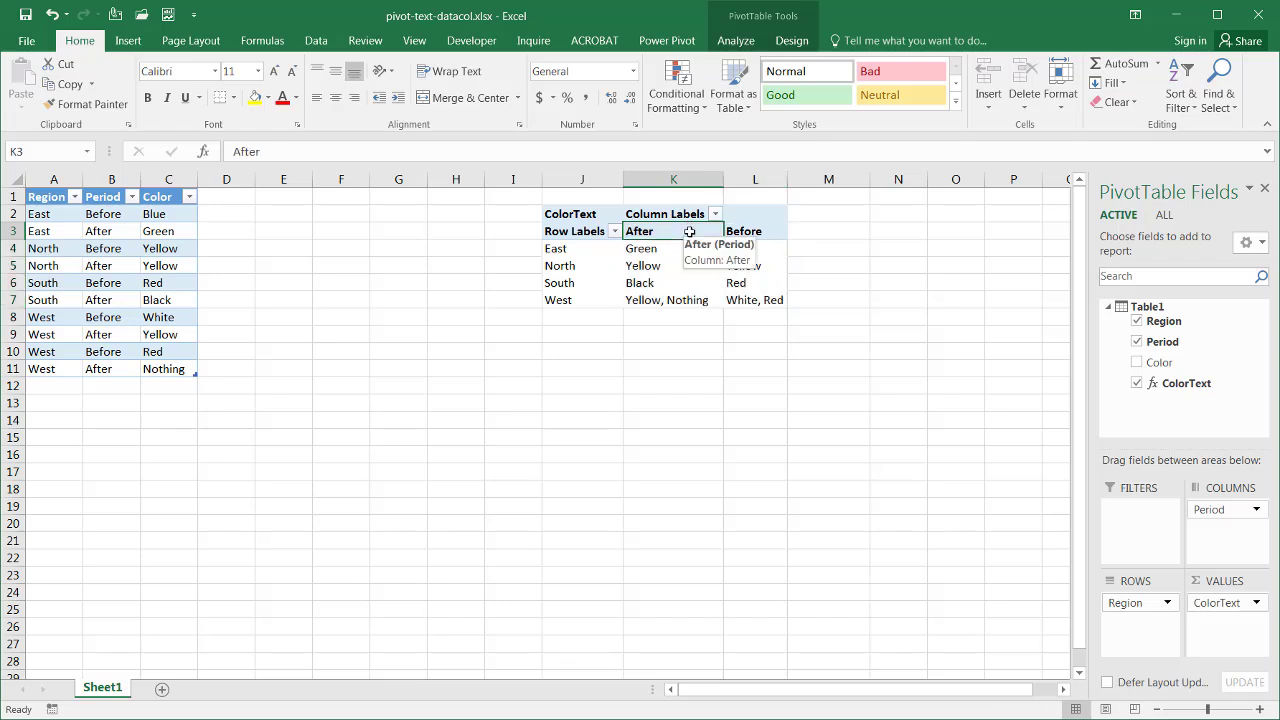
{"action": "type", "text": "Bo"}
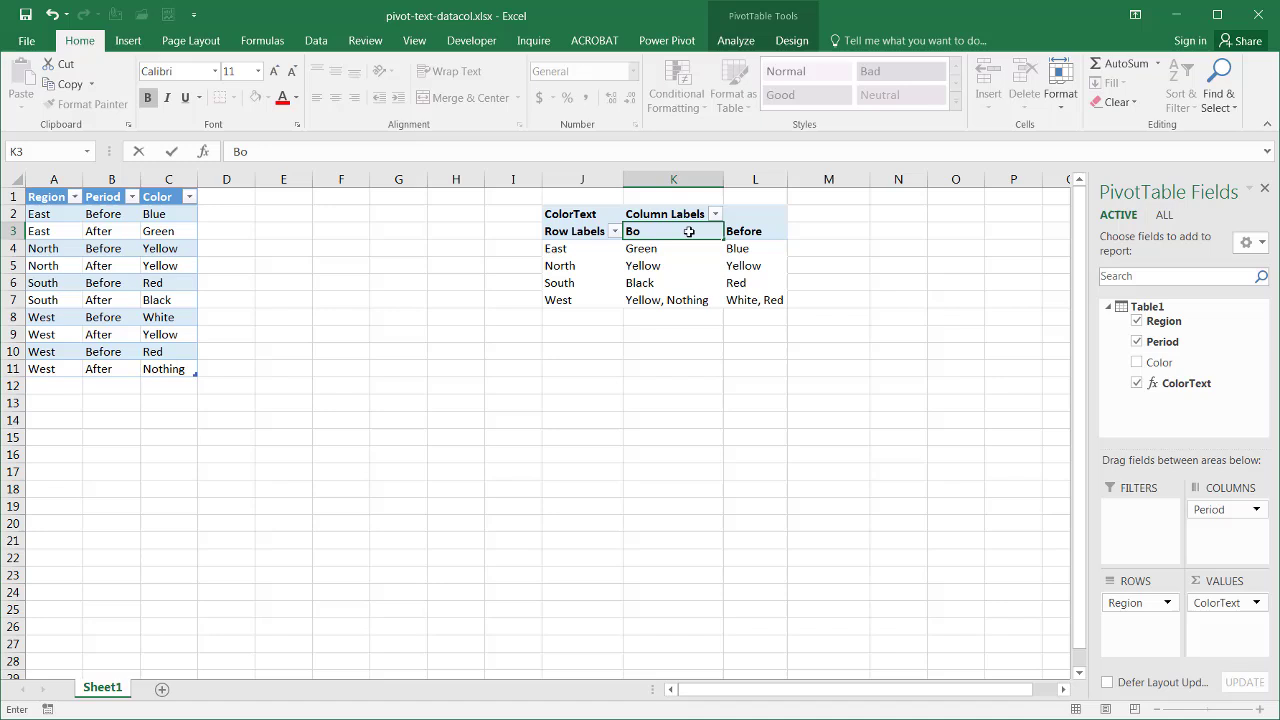
{"action": "type", "text": "fore"}
{"action": "key", "text": "Return"}
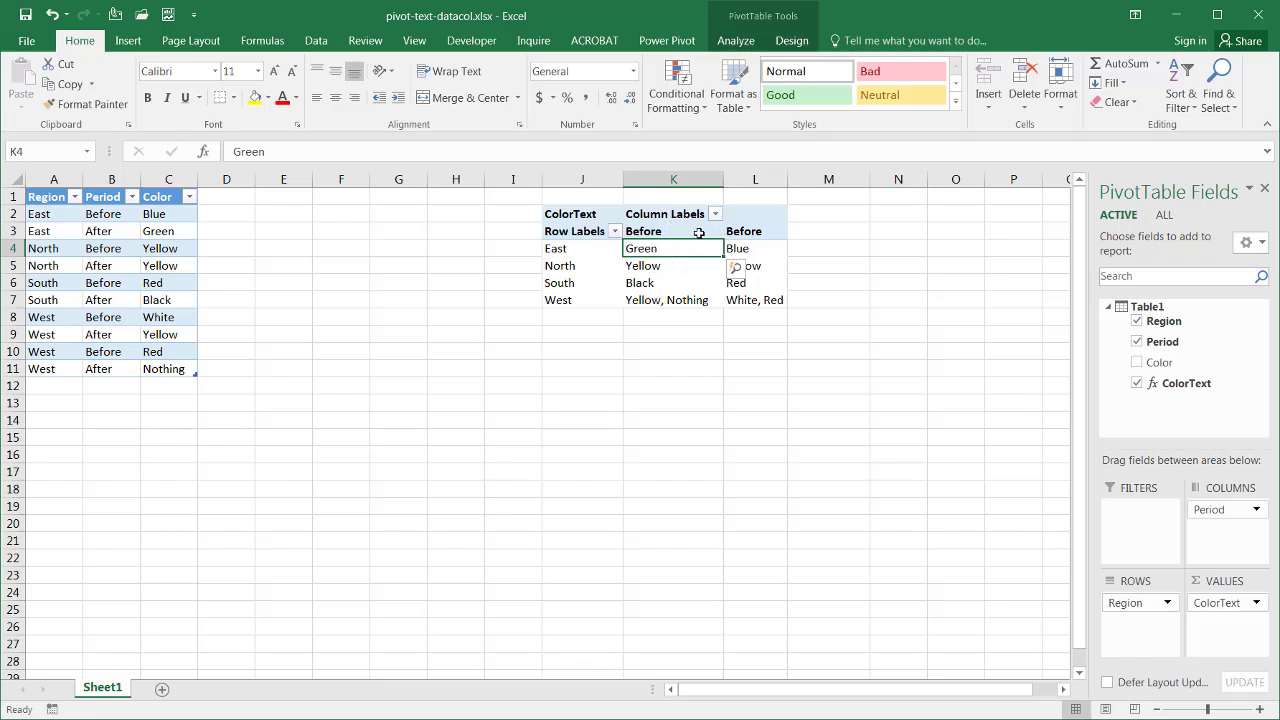
{"action": "left_click", "coordinate": [696, 232]}
{"action": "type", "text": "After"}
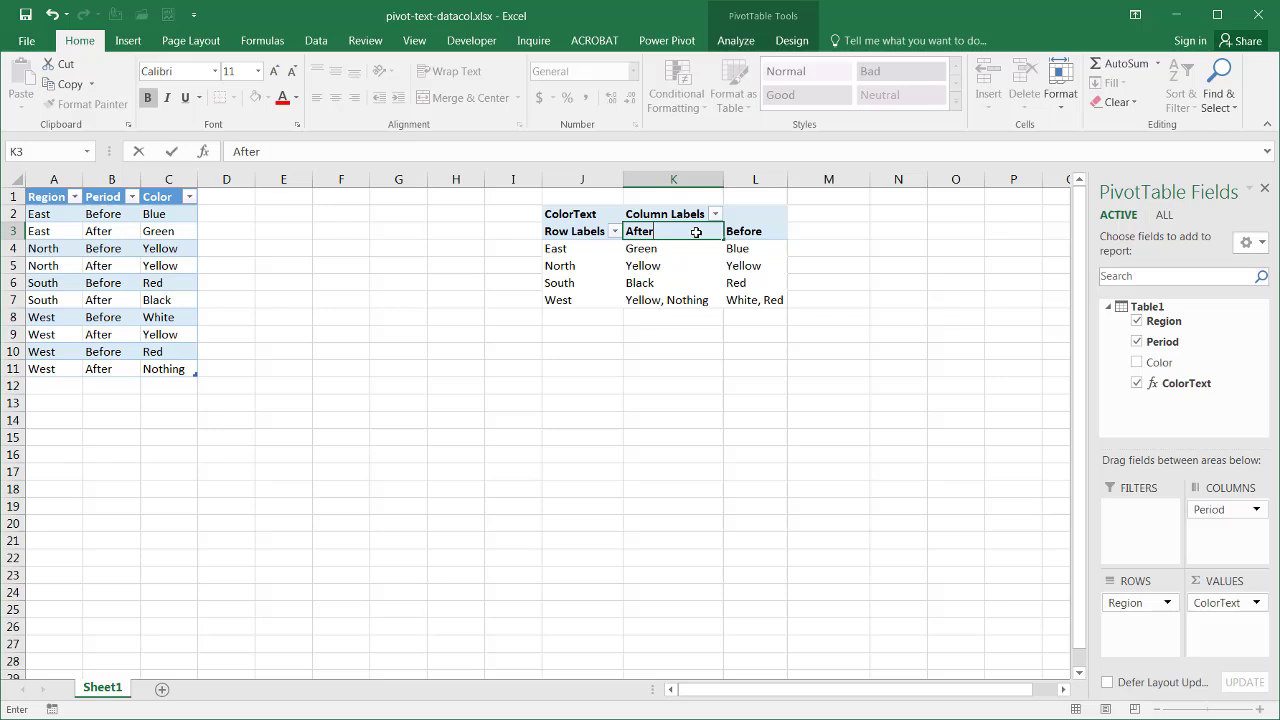
{"action": "key", "text": "Return"}
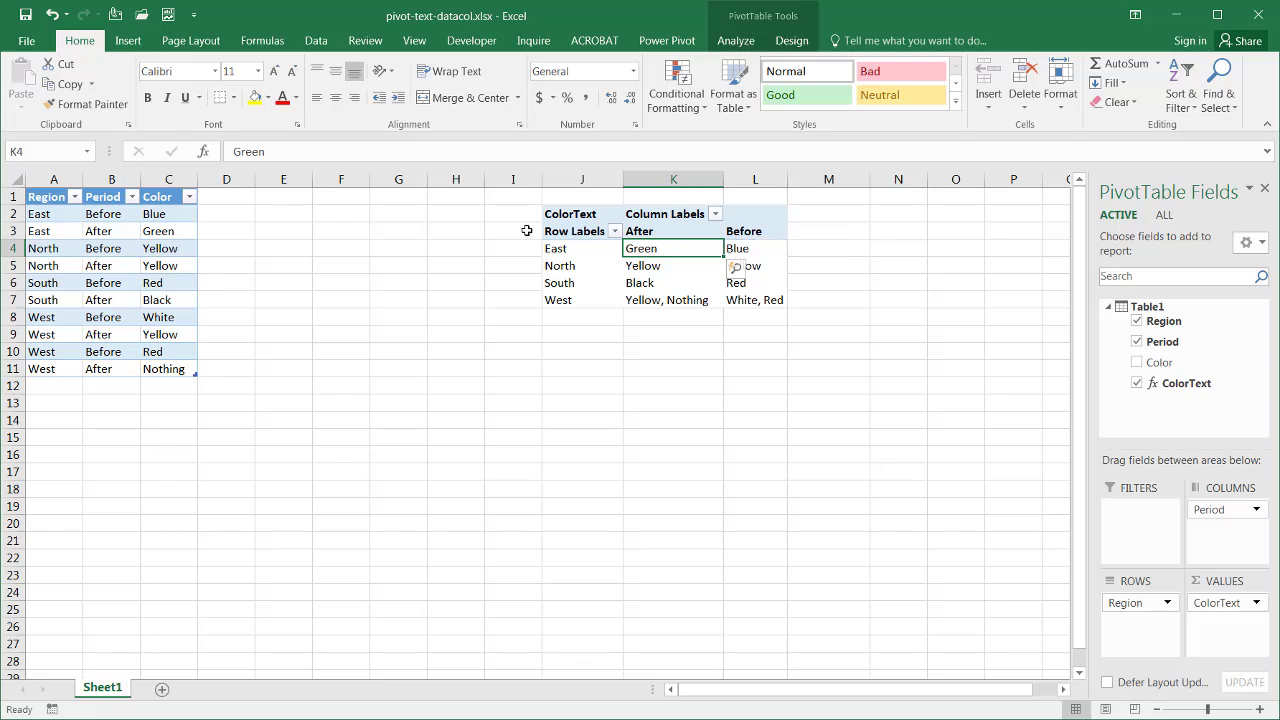
- Select the Period values in column B, B2:B11
{"action": "left_click", "coordinate": [105, 213]}
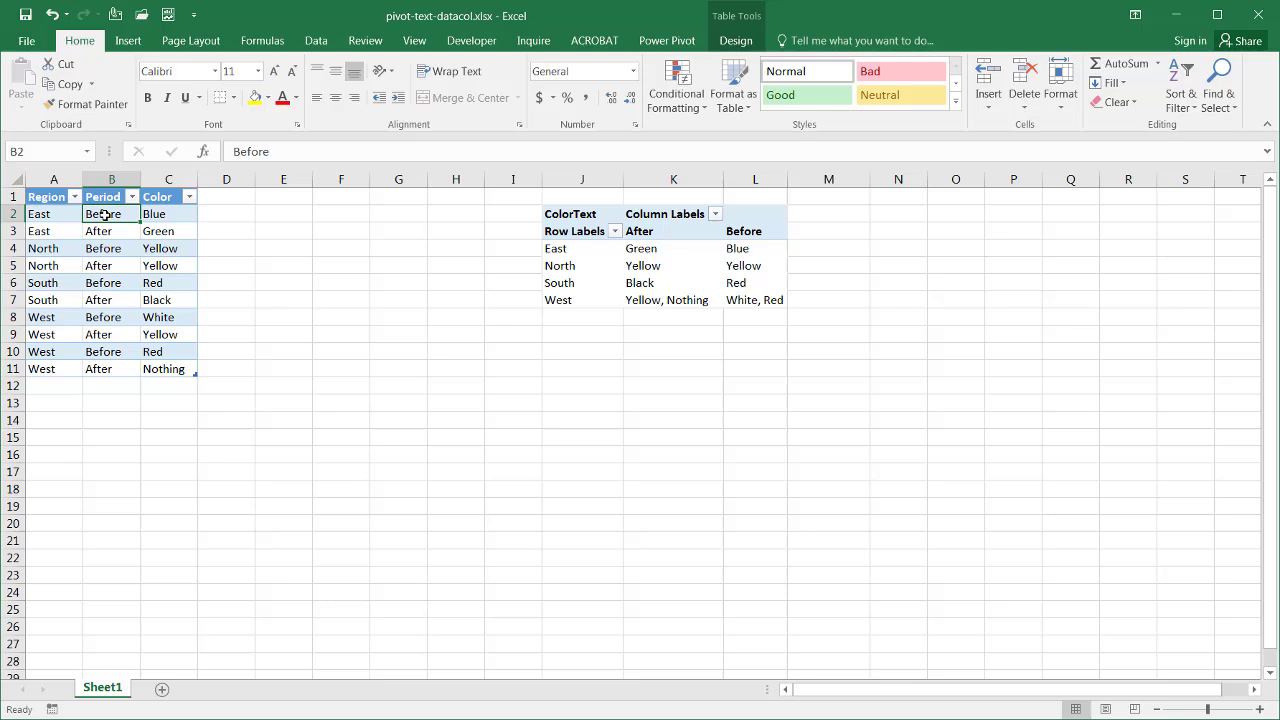
{"action": "left_click", "coordinate": [105, 330]}
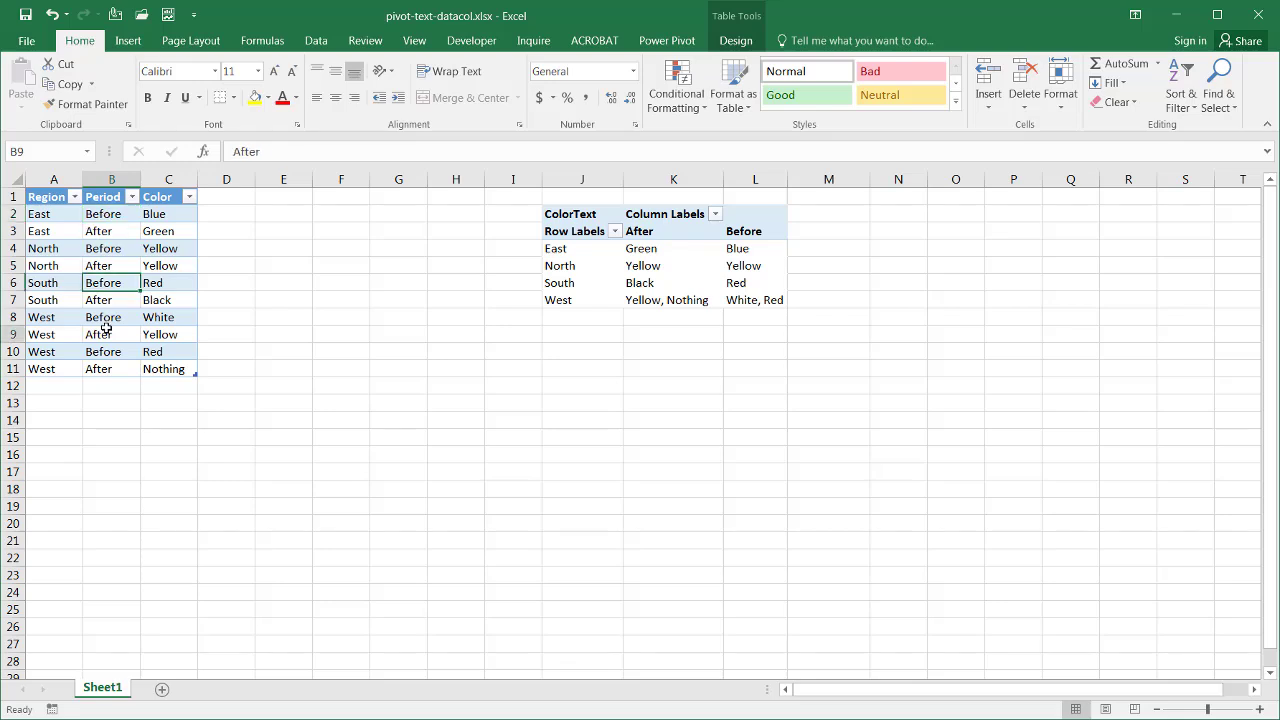
{"action": "left_click", "coordinate": [109, 216]}
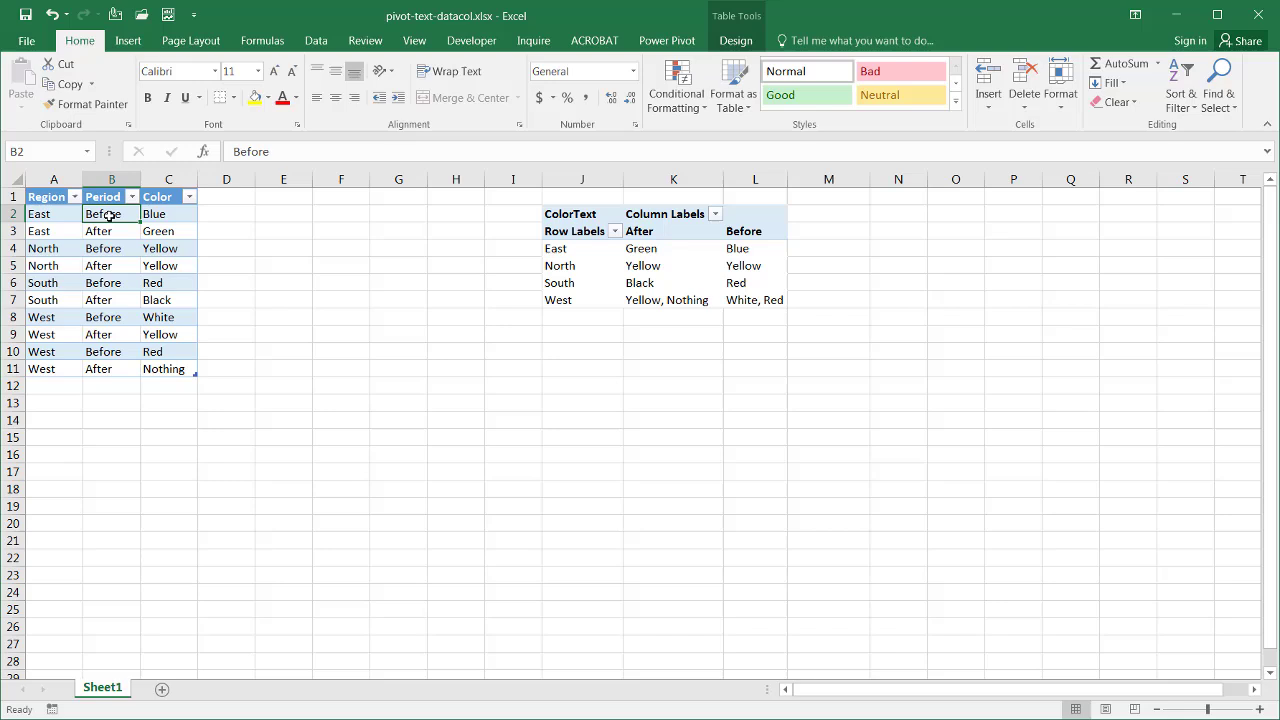
{"action": "left_click_drag", "start_coordinate": [109, 216], "coordinate": [111, 369]}
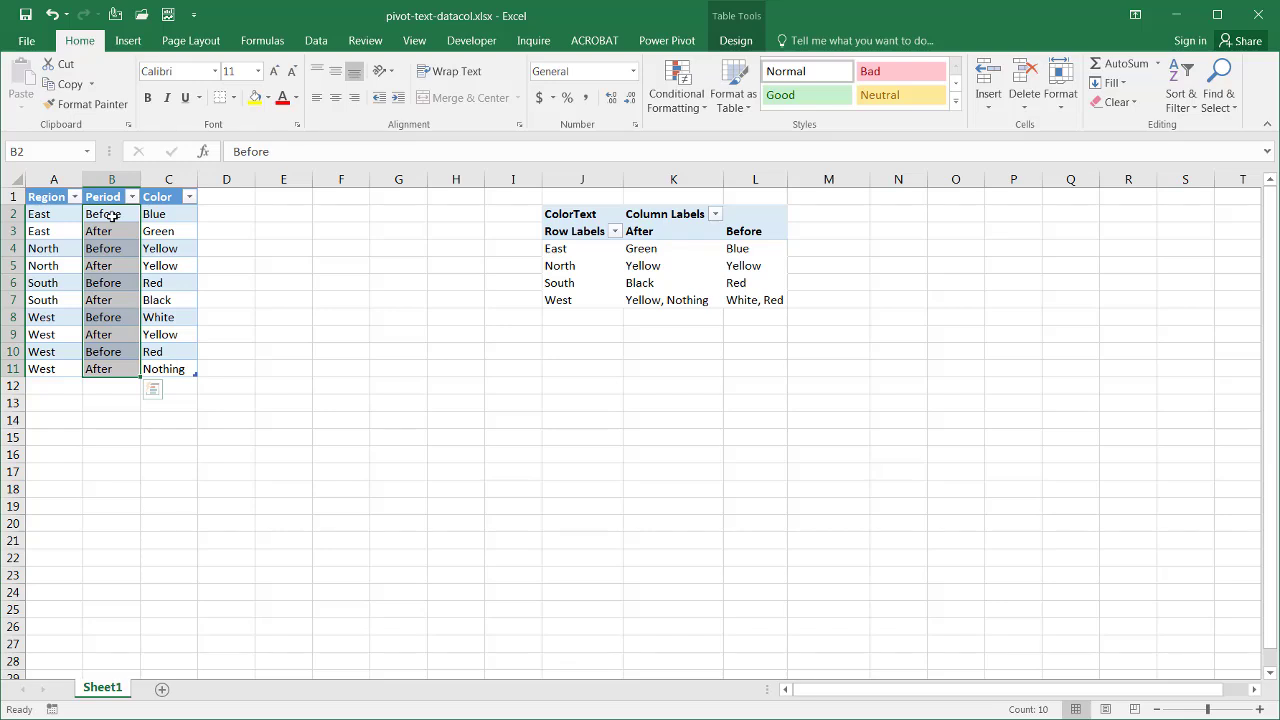
- Replace every Before in the selection with 1_Before
{"action": "key", "text": "ctrl+f"}
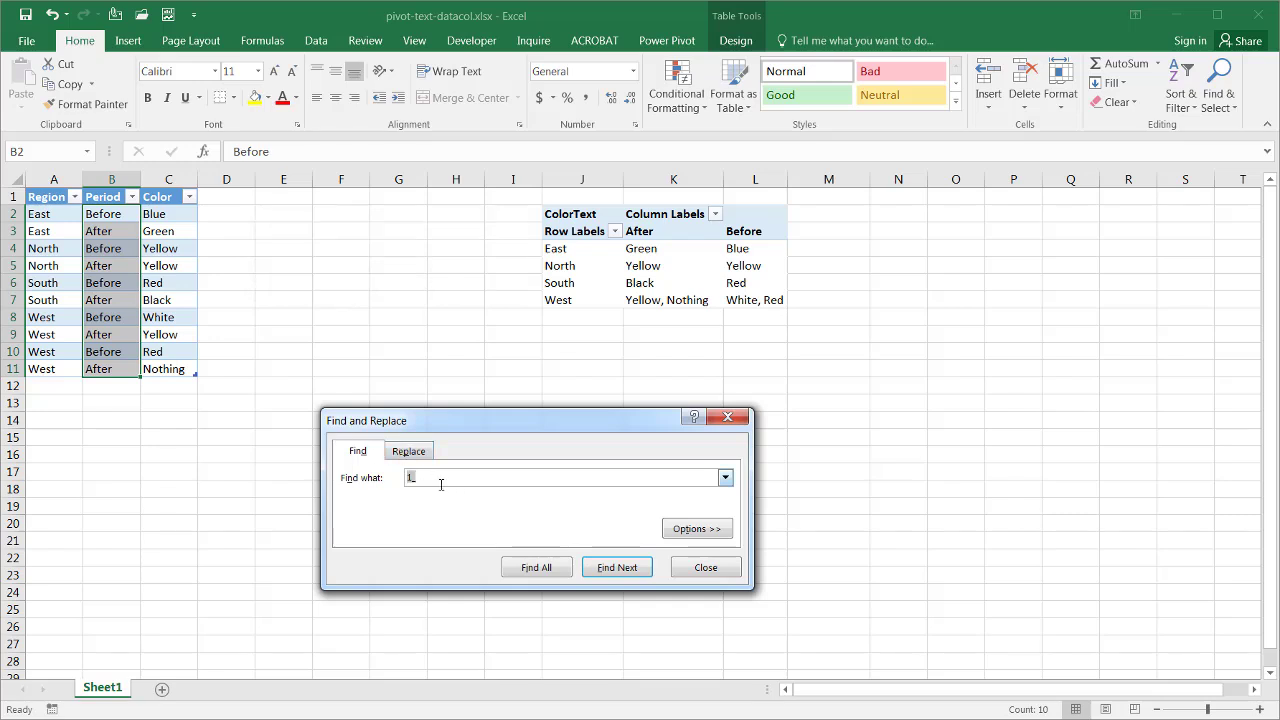
{"action": "left_click", "coordinate": [357, 458]}
{"action": "type", "text": "Bo"}
{"action": "type", "text": "fore"}
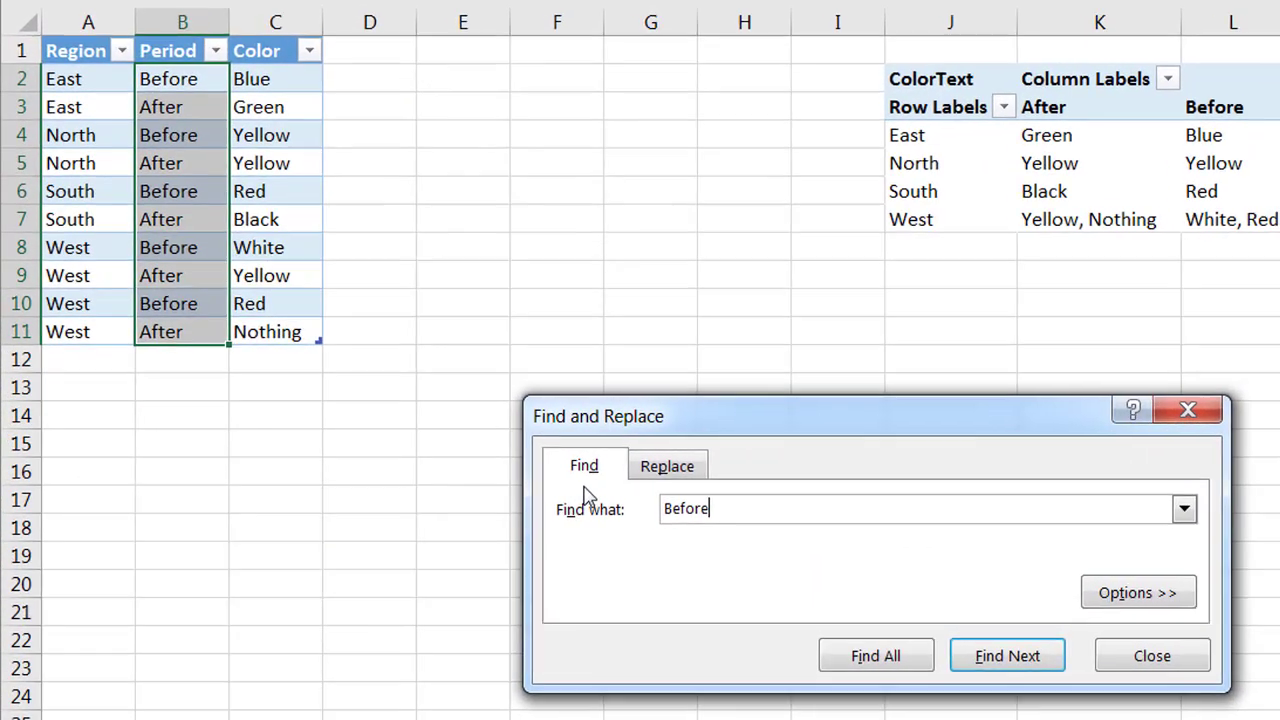
{"action": "left_click", "coordinate": [664, 467]}
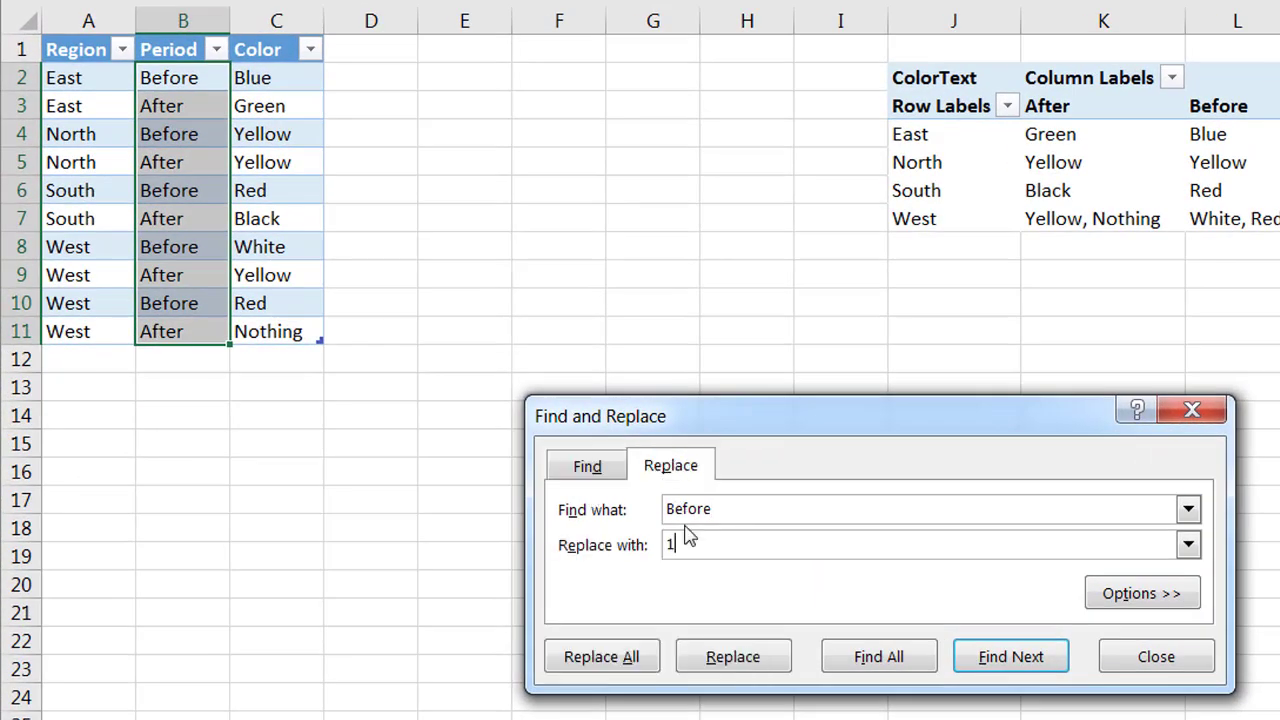
{"action": "type", "text": "1_Before"}
{"action": "left_click", "coordinate": [594, 656]}
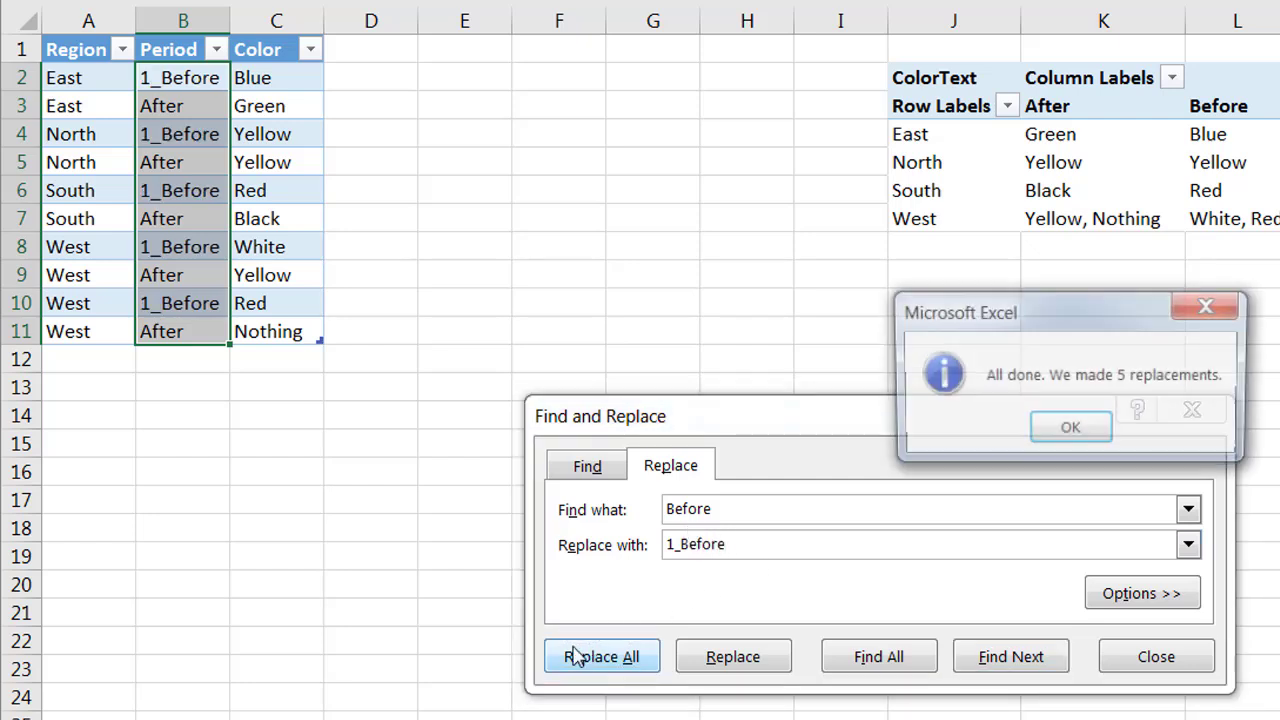
{"action": "left_click", "coordinate": [1068, 431]}
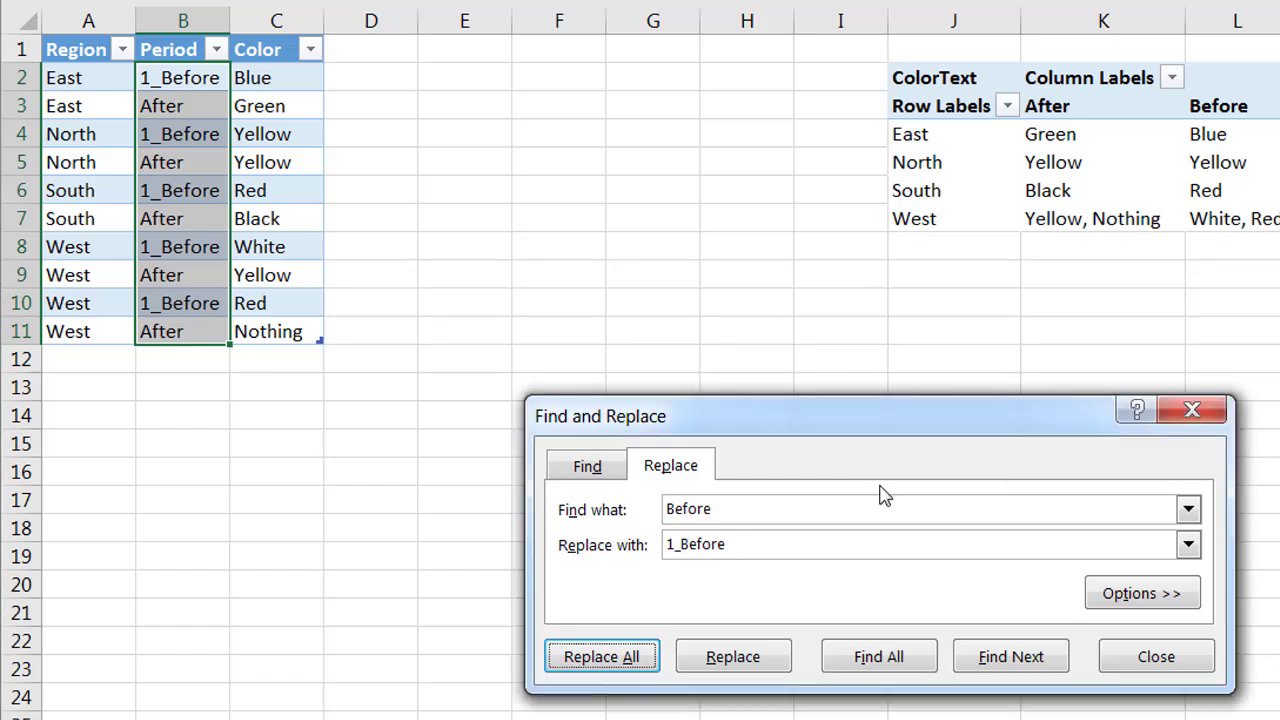
- Replace every After in the selection with 2_After
{"action": "double_click", "coordinate": [689, 508]}
{"action": "type", "text": "Af"}
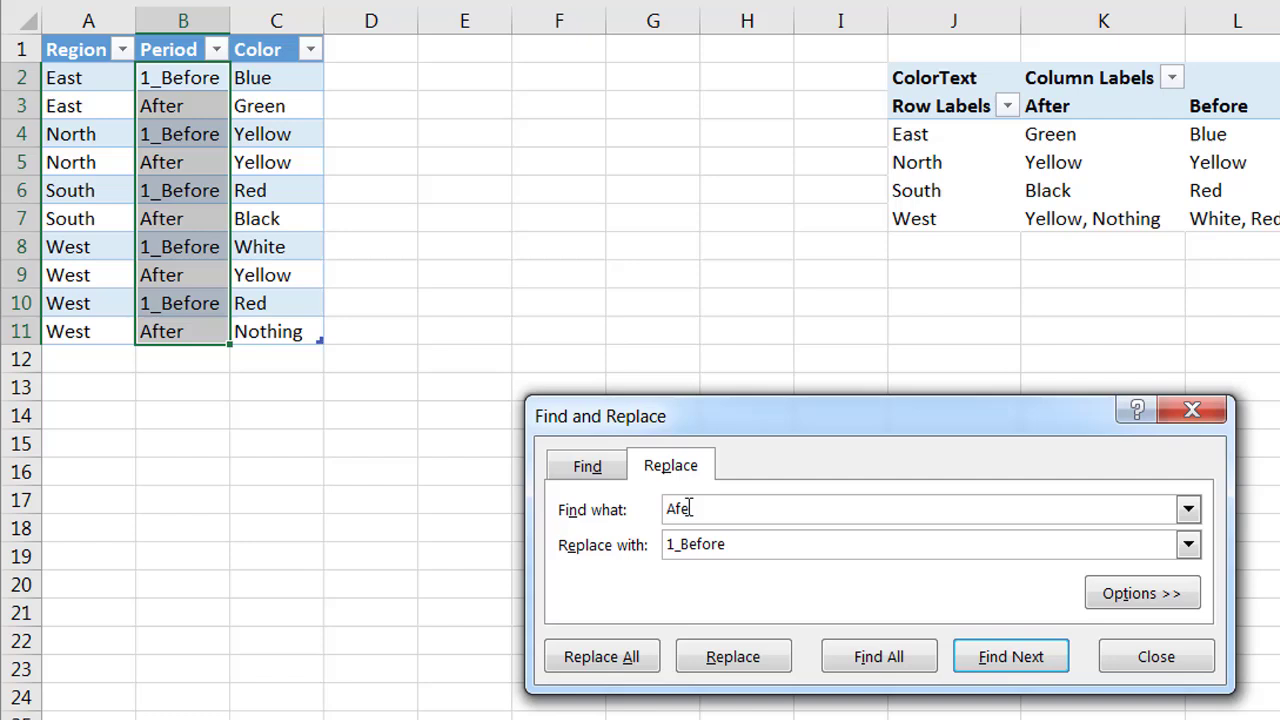
{"action": "type", "text": "ter"}
{"action": "double_click", "coordinate": [704, 546]}
{"action": "type", "text": "2_After"}
{"action": "left_click", "coordinate": [640, 659]}
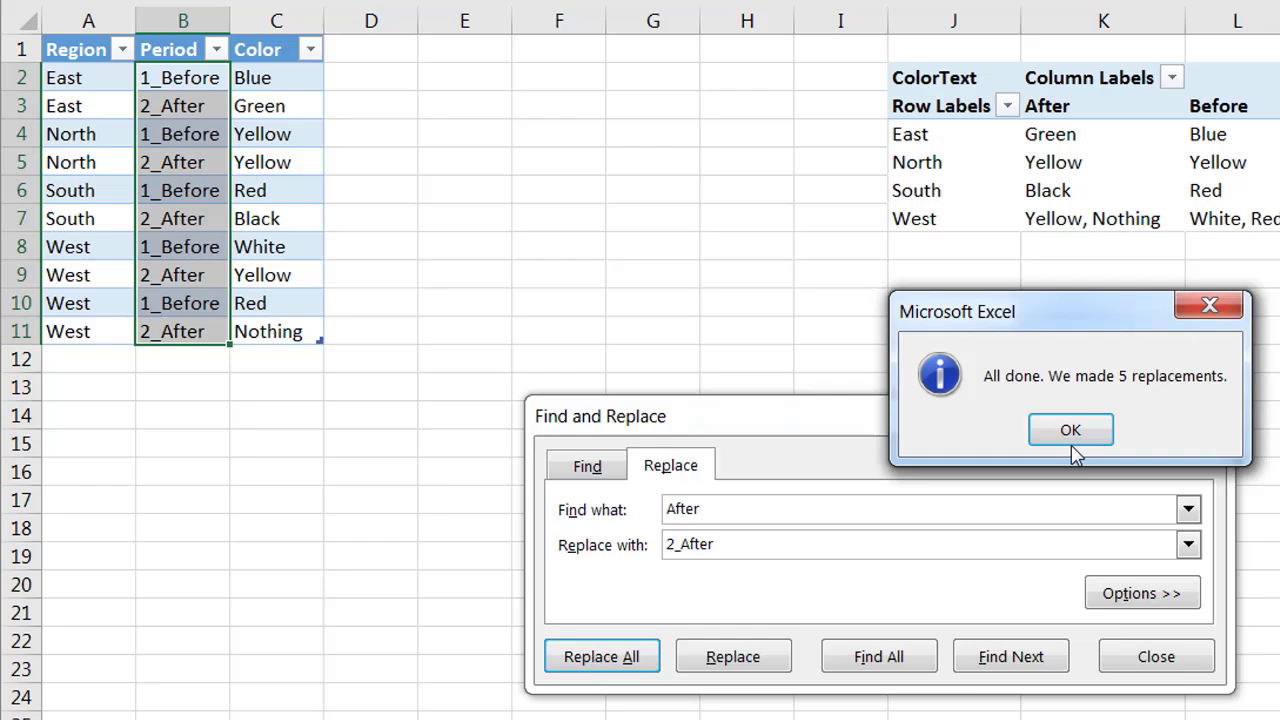
{"action": "left_click", "coordinate": [1072, 430]}
- Refresh the pivot and confirm headers K3 and L3 read 1_Before then 2_After
{"action": "left_click", "coordinate": [1156, 656]}
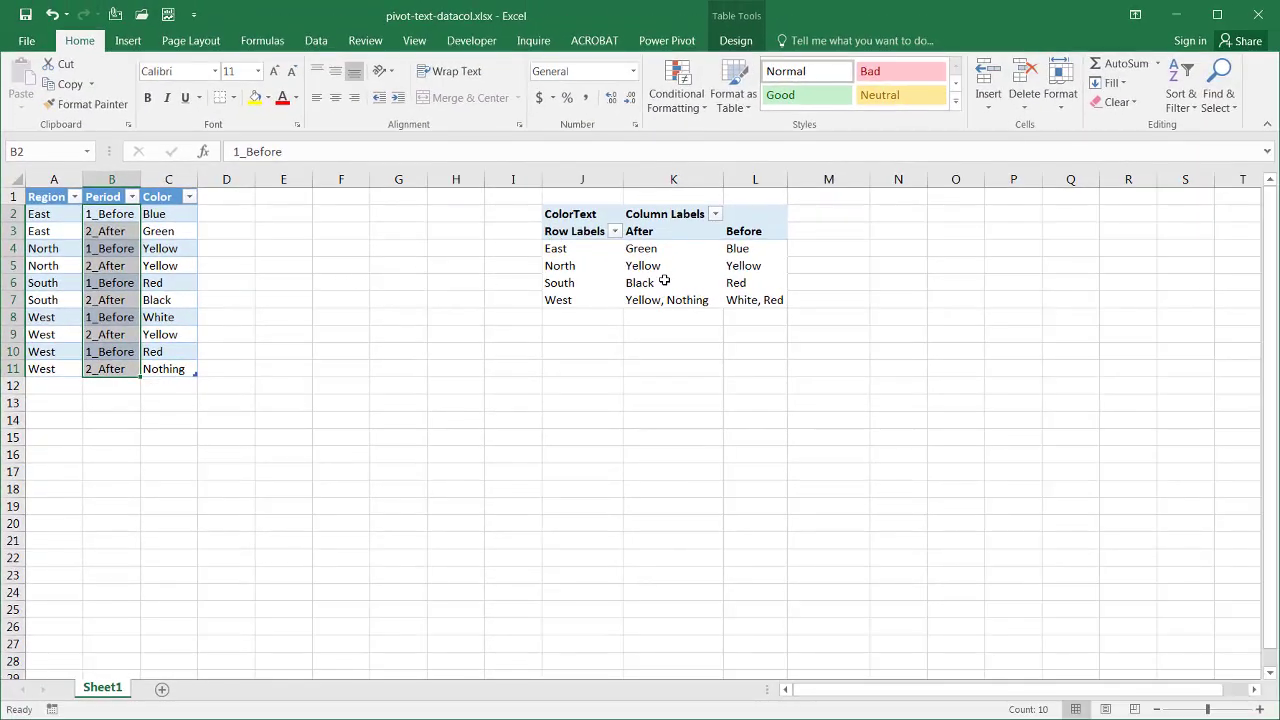
{"action": "left_click", "coordinate": [904, 226]}
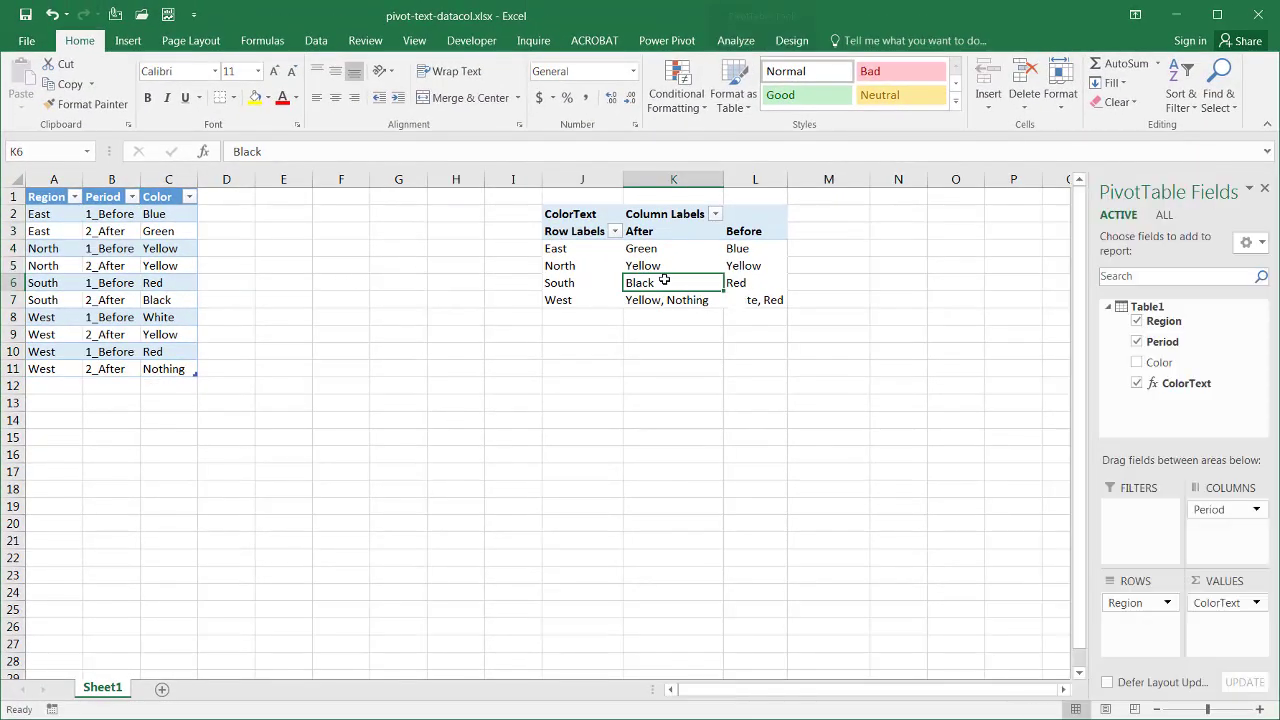
{"action": "right_click", "coordinate": [664, 280]}
{"action": "left_click", "coordinate": [723, 358]}
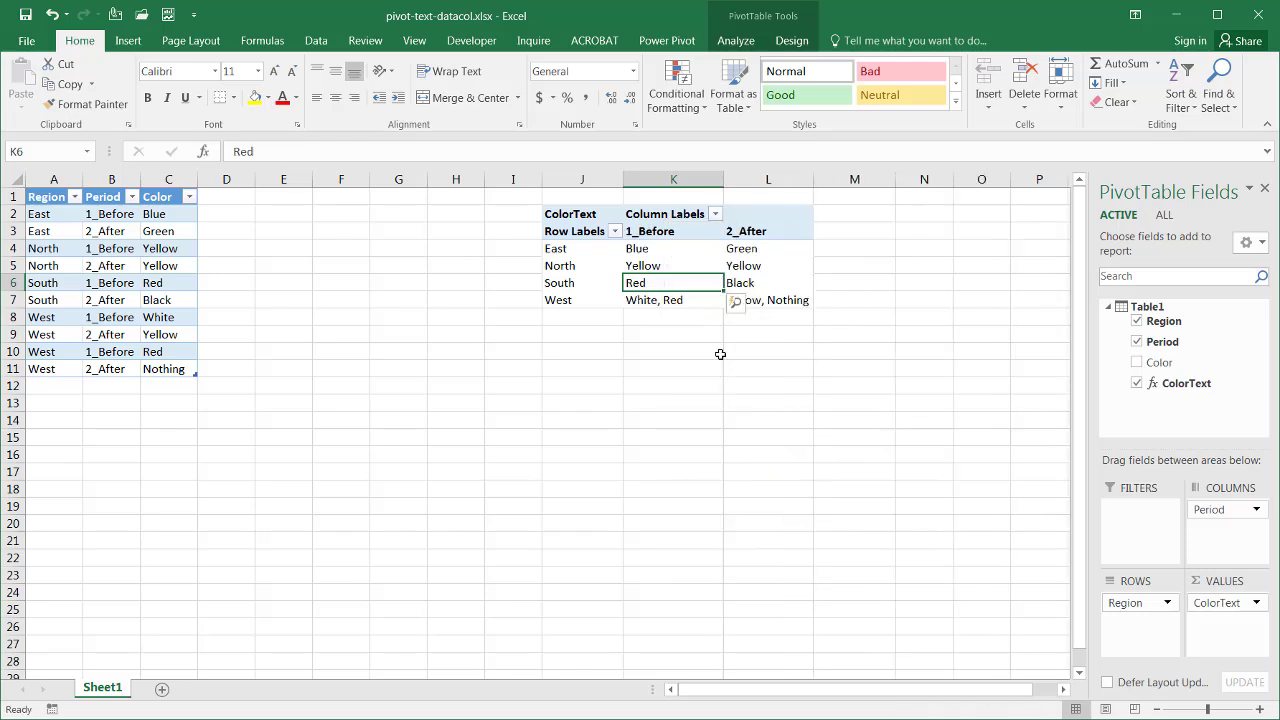
{"action": "left_click", "coordinate": [669, 231]}
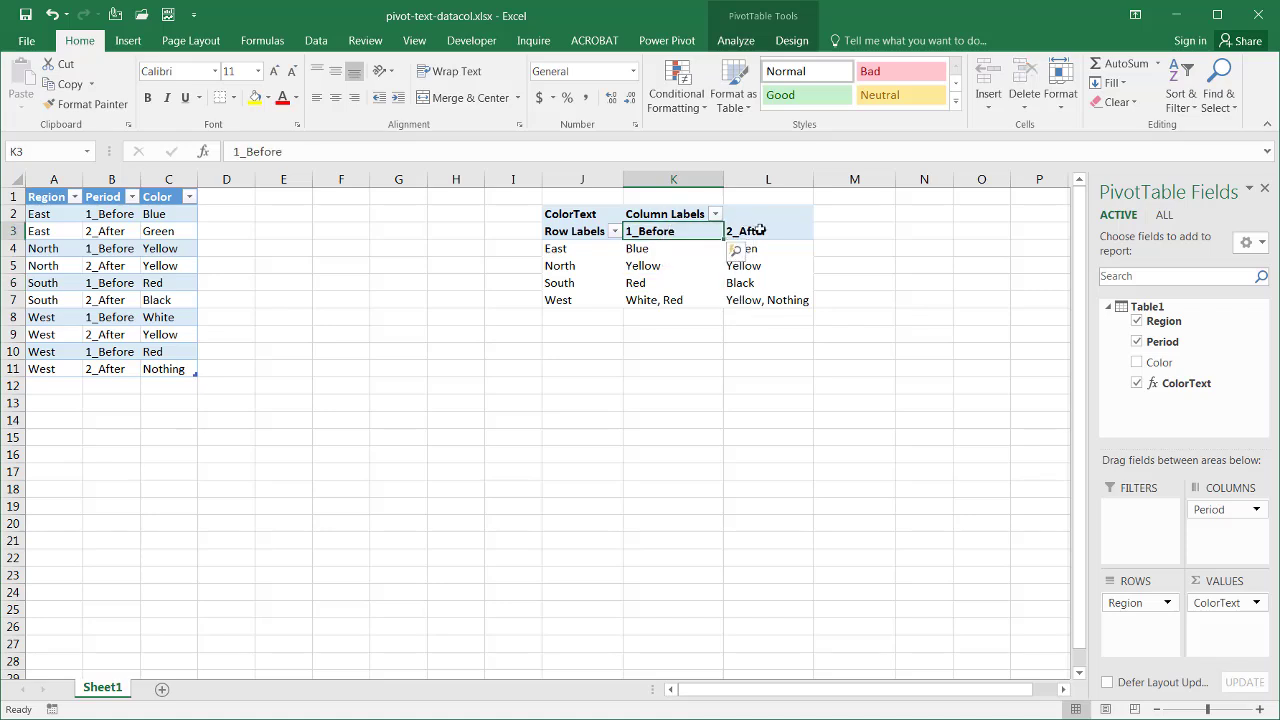
{"action": "left_click", "coordinate": [760, 231]}
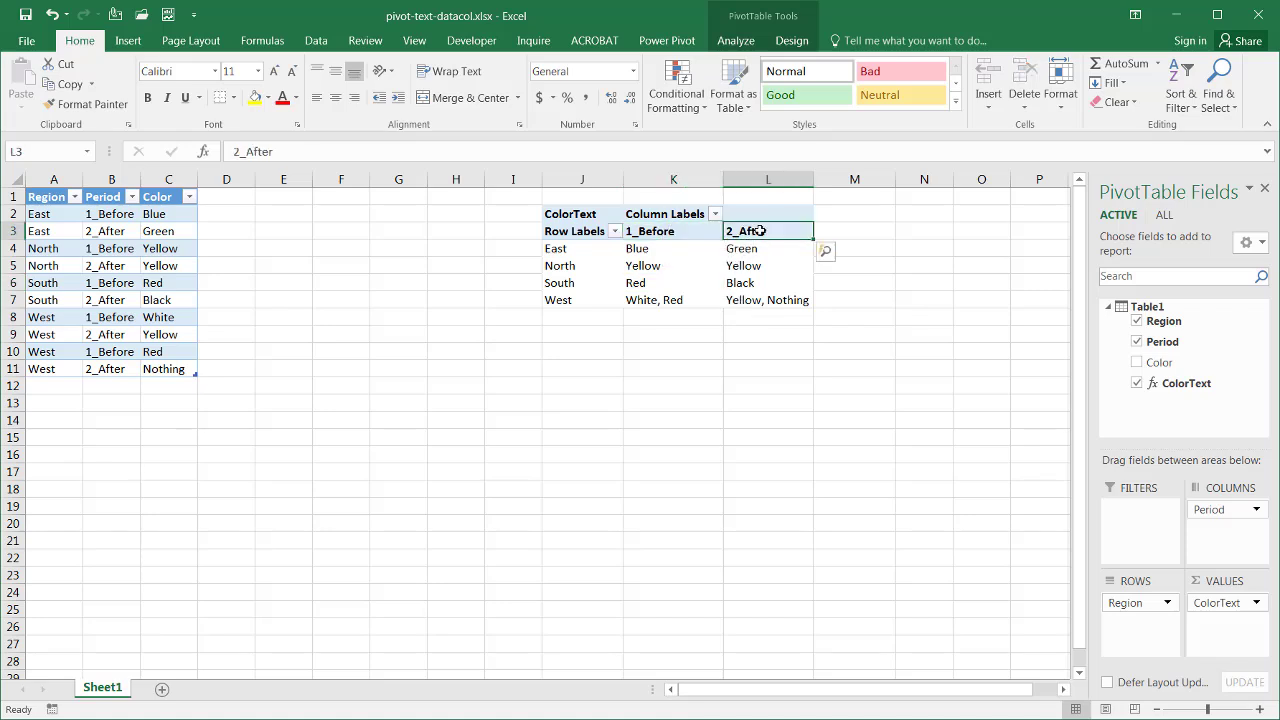
{"action": "left_click", "coordinate": [657, 231]}
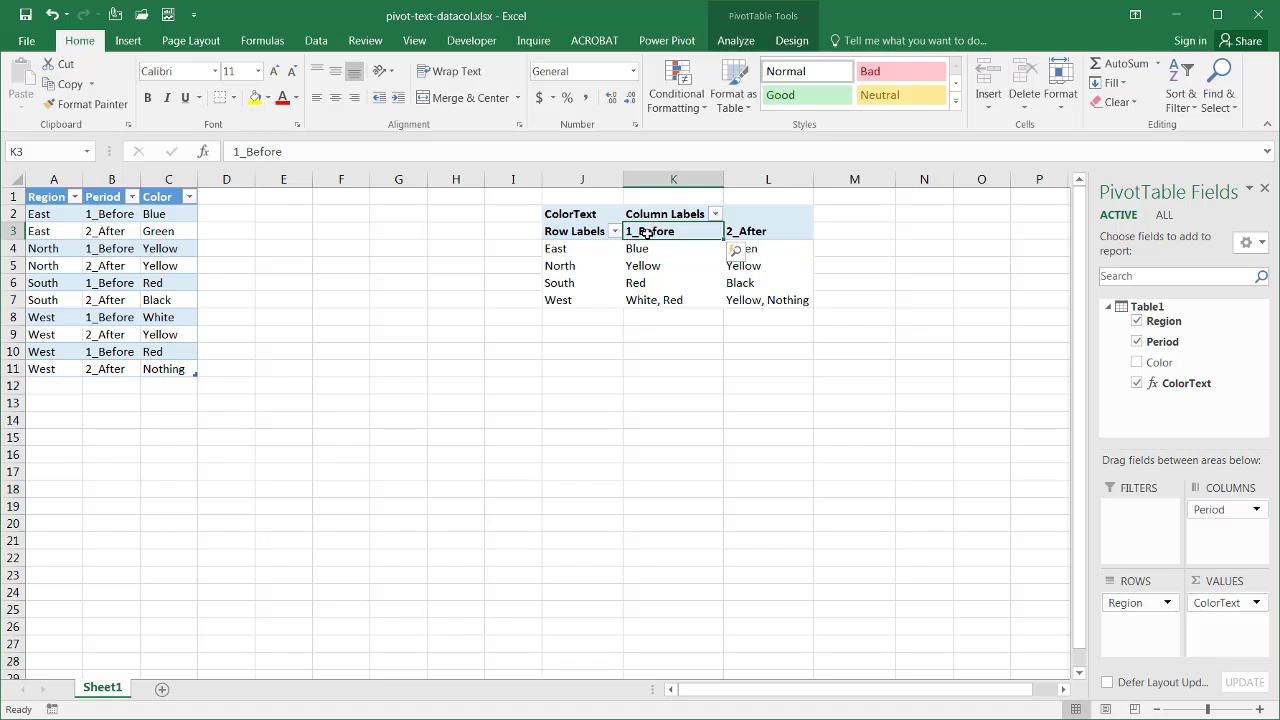
- Rename the pivot headers 1_Before and 2_After to Before and After
{"action": "left_click", "coordinate": [249, 151]}
{"action": "key", "text": "BackSpace"}
{"action": "key", "text": "BackSpace"}
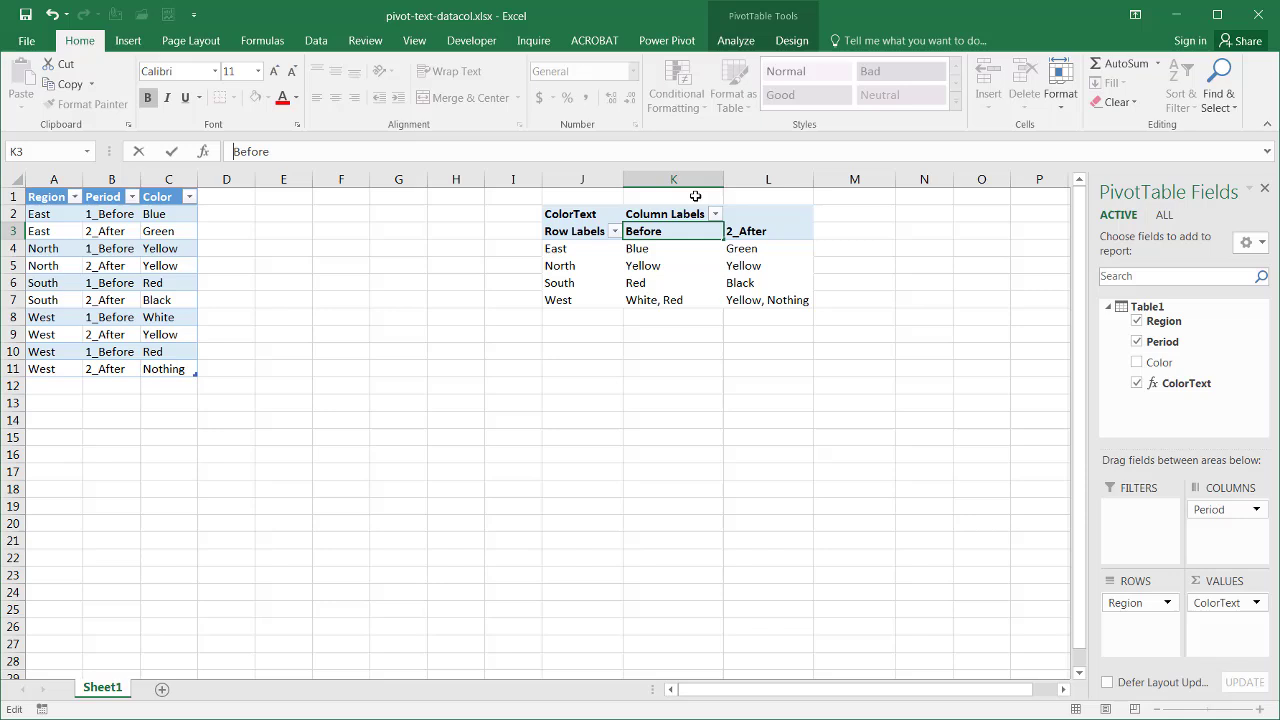
{"action": "left_click", "coordinate": [757, 229]}
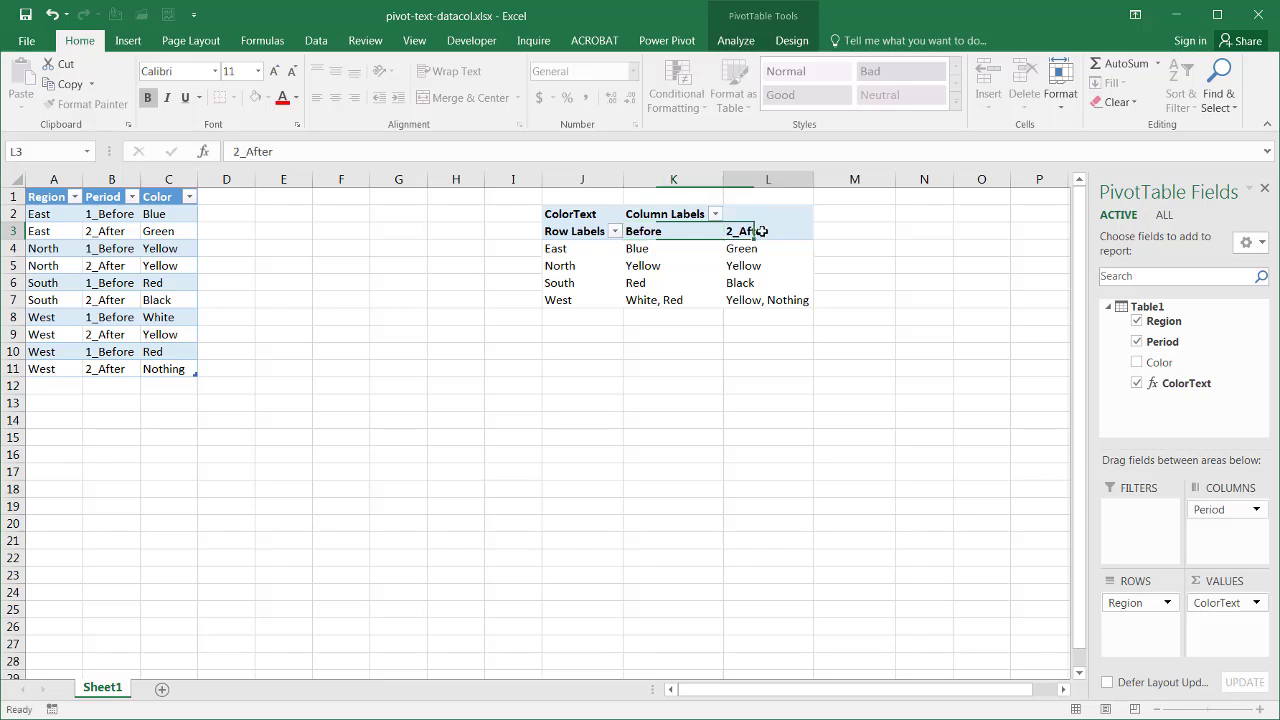
{"action": "left_click", "coordinate": [250, 151]}
{"action": "key", "text": "BackSpace"}
{"action": "key", "text": "BackSpace"}
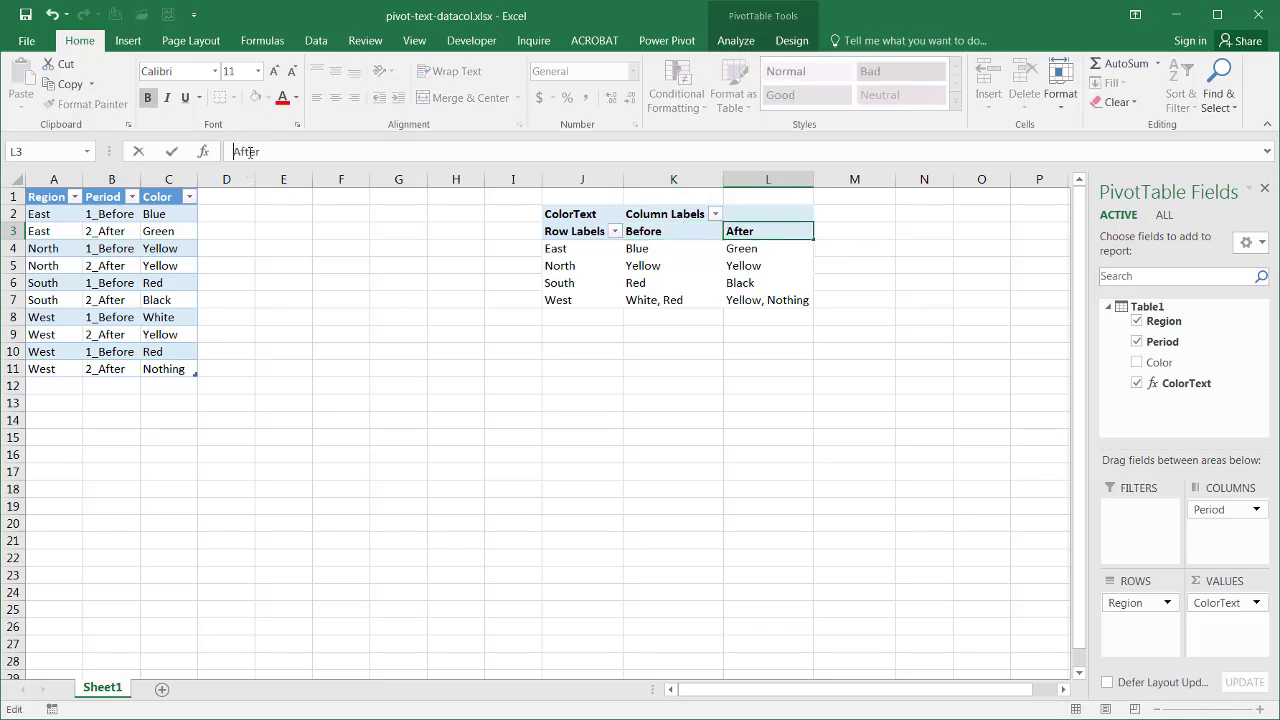
{"action": "left_click", "coordinate": [432, 466]}
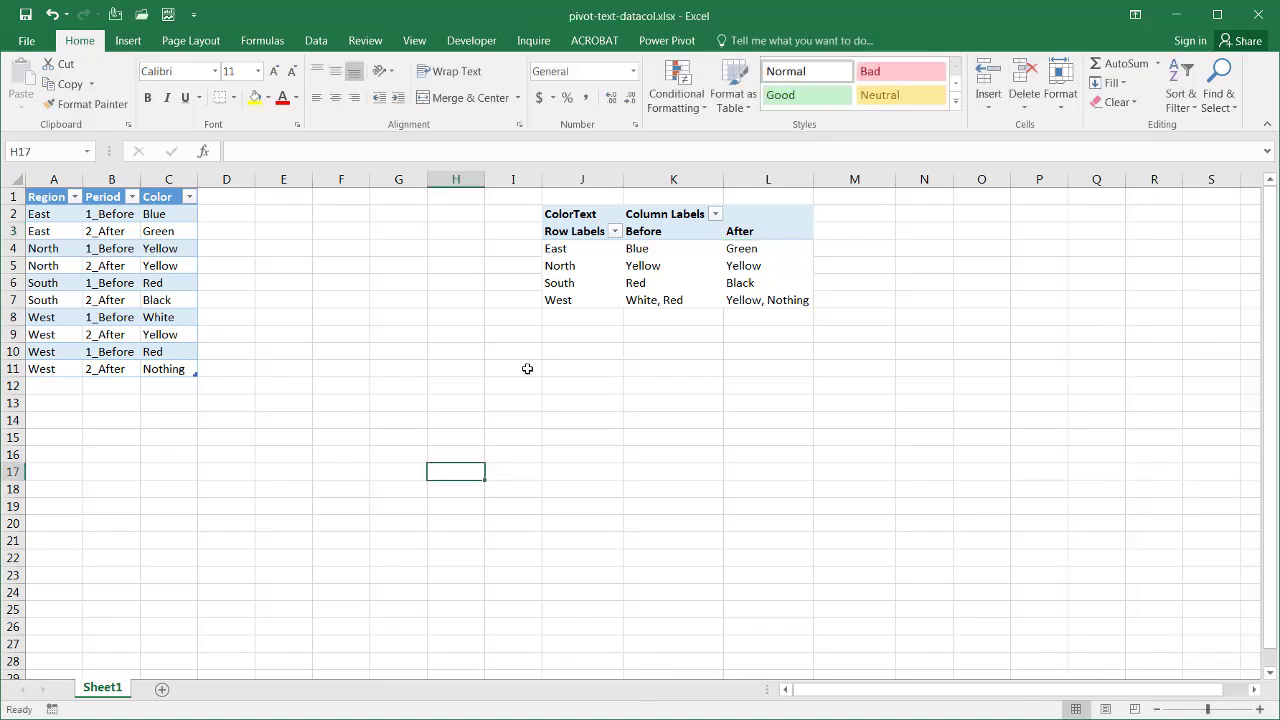
- Refresh the pivot and confirm the Before and After headers keep their order
{"action": "left_click", "coordinate": [661, 272]}
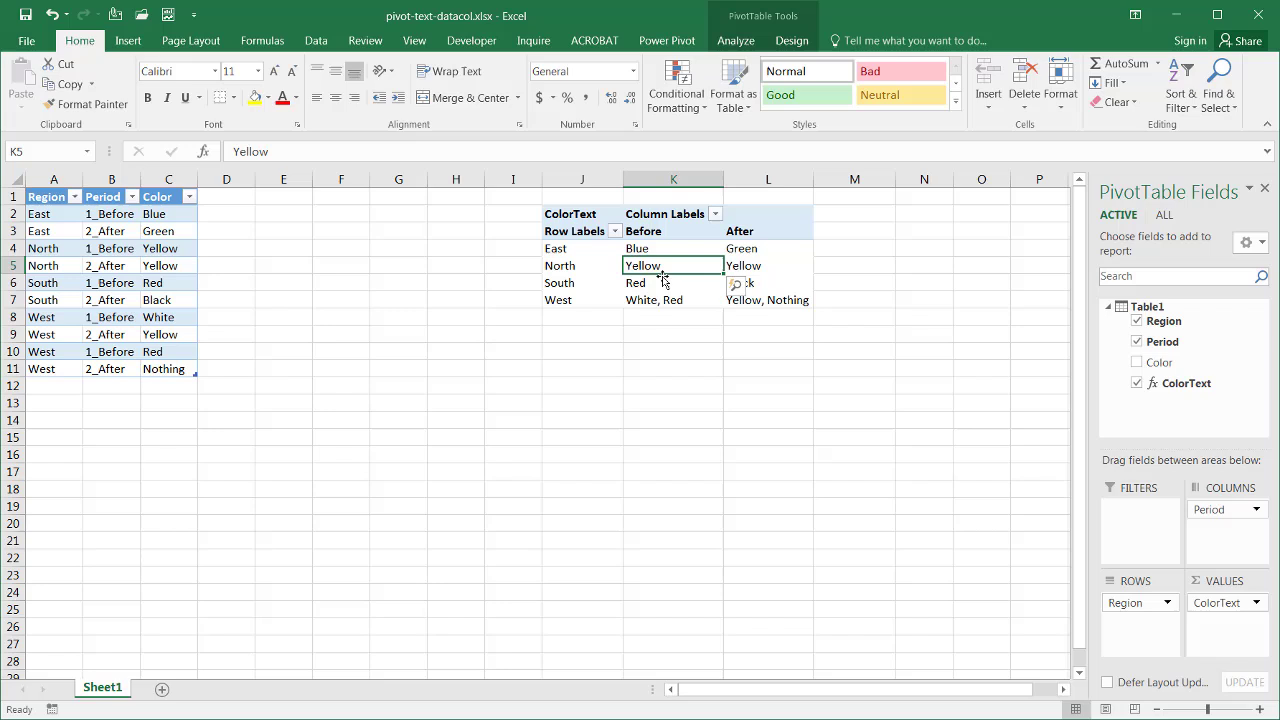
{"action": "right_click", "coordinate": [659, 297]}
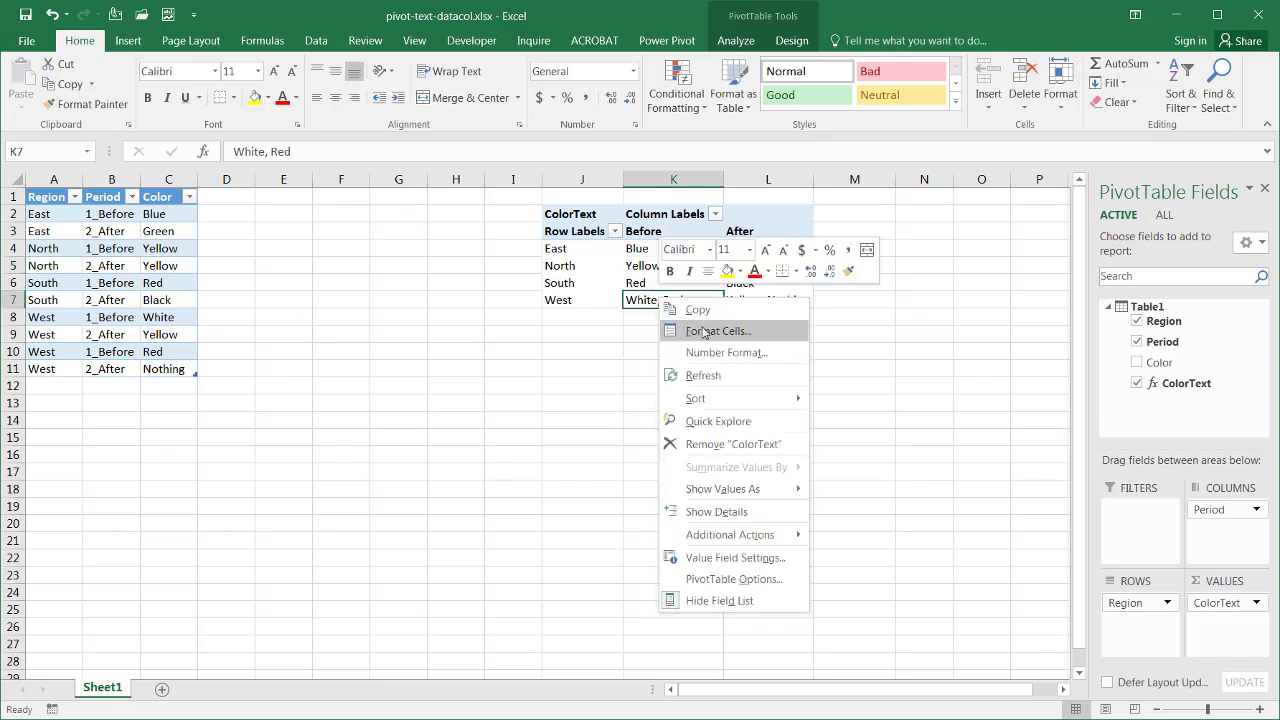
{"action": "left_click", "coordinate": [647, 270]}
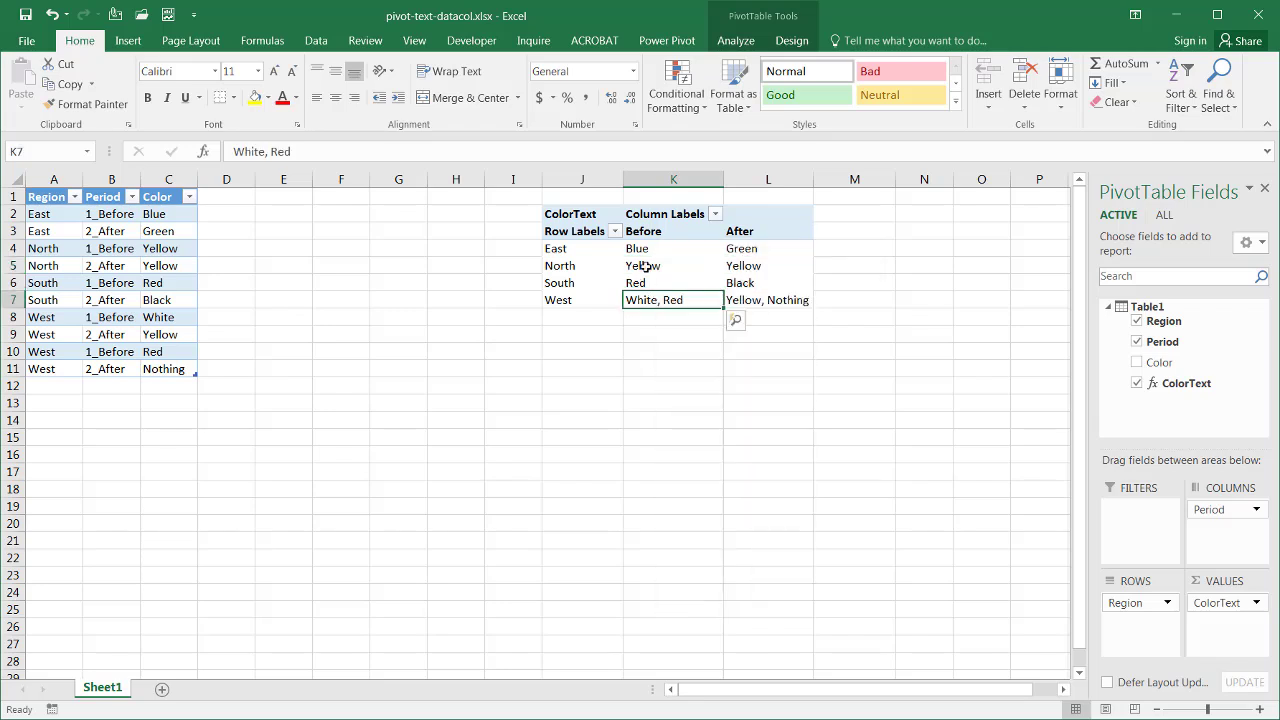
{"action": "left_click", "coordinate": [646, 267]}
{"action": "right_click", "coordinate": [645, 266]}
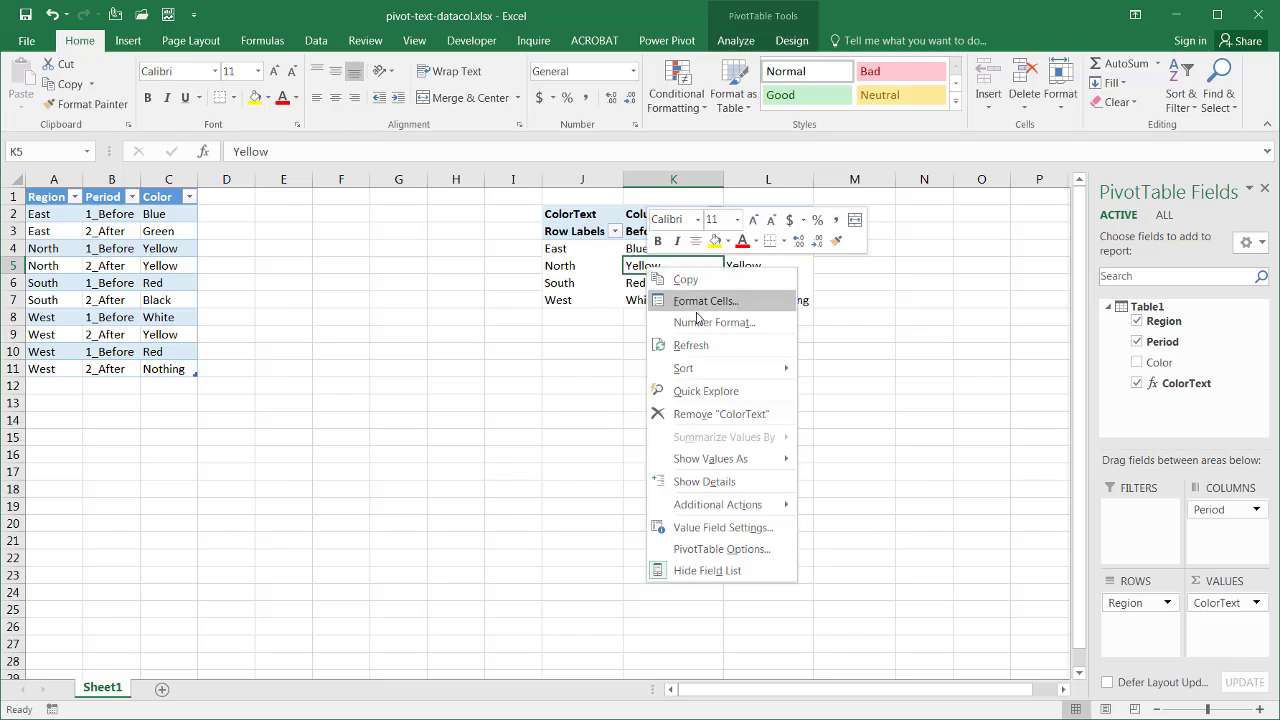
{"action": "left_click", "coordinate": [700, 345]}
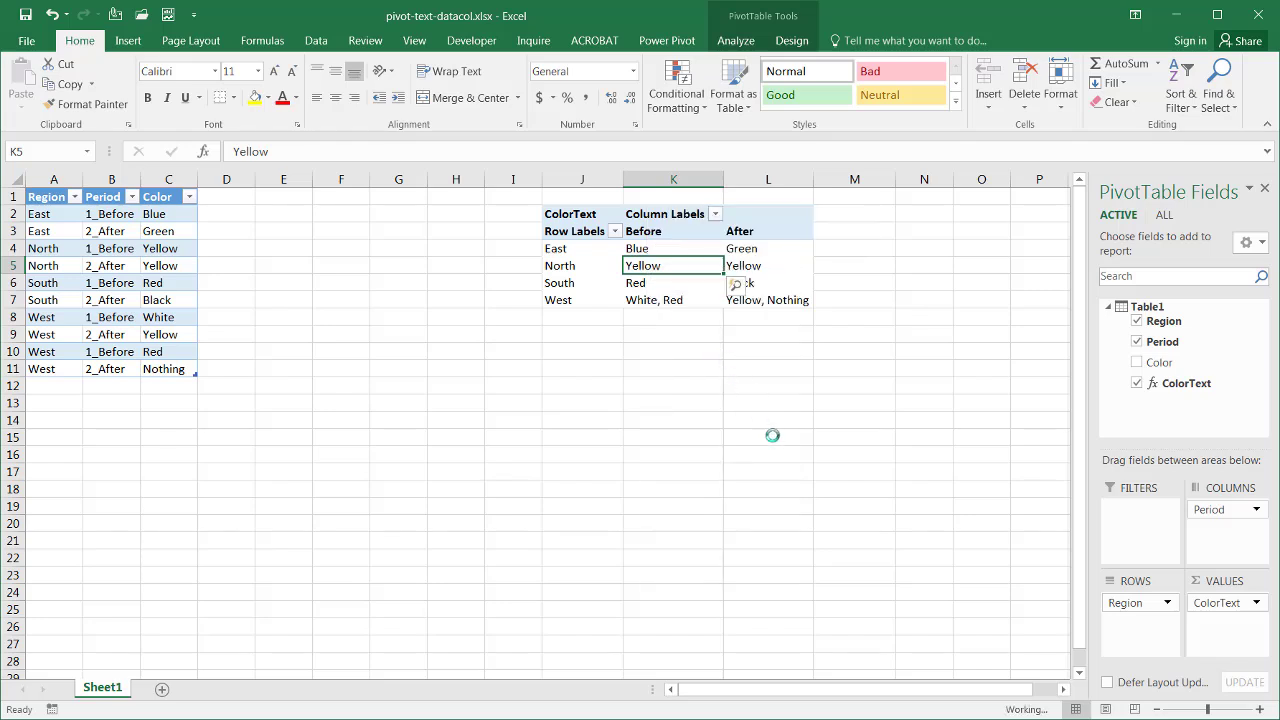
{"action": "mouse_move", "coordinate": [646, 284]}
{"action": "left_click", "coordinate": [659, 236]}
{"action": "left_click", "coordinate": [750, 231]}
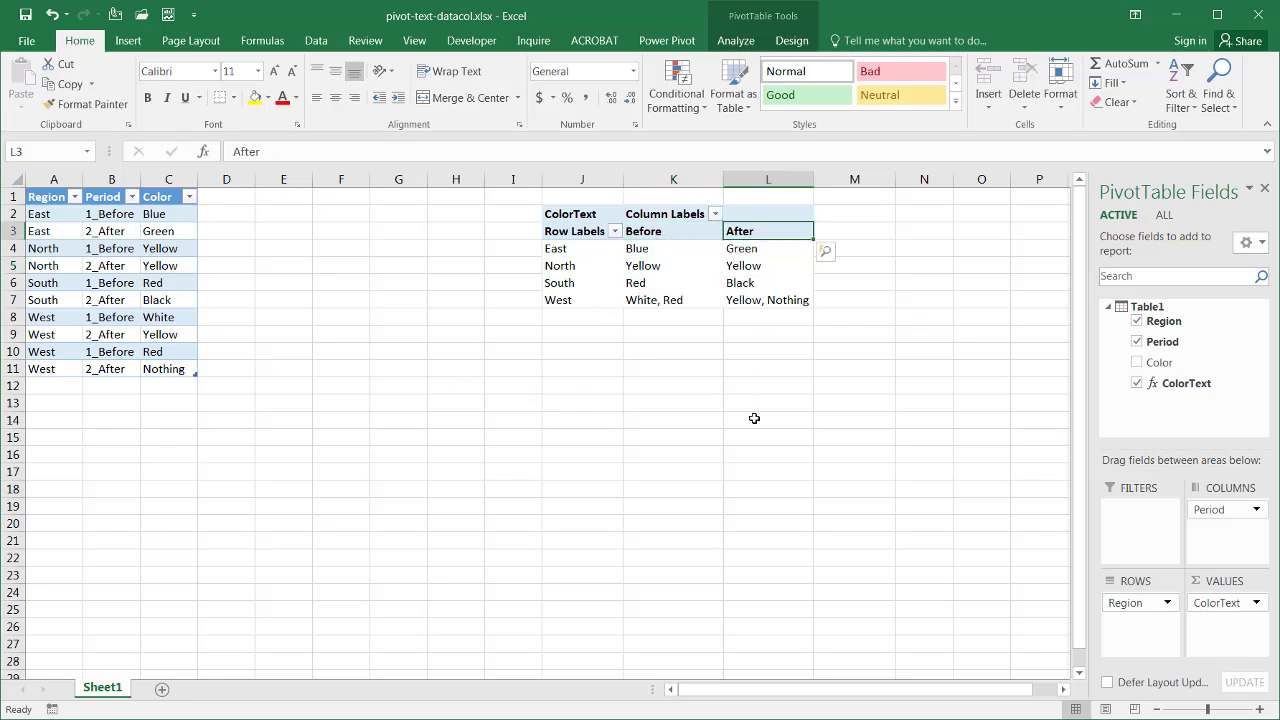
{"action": "left_click", "coordinate": [752, 436]}
{"action": "left_click", "coordinate": [673, 289]}
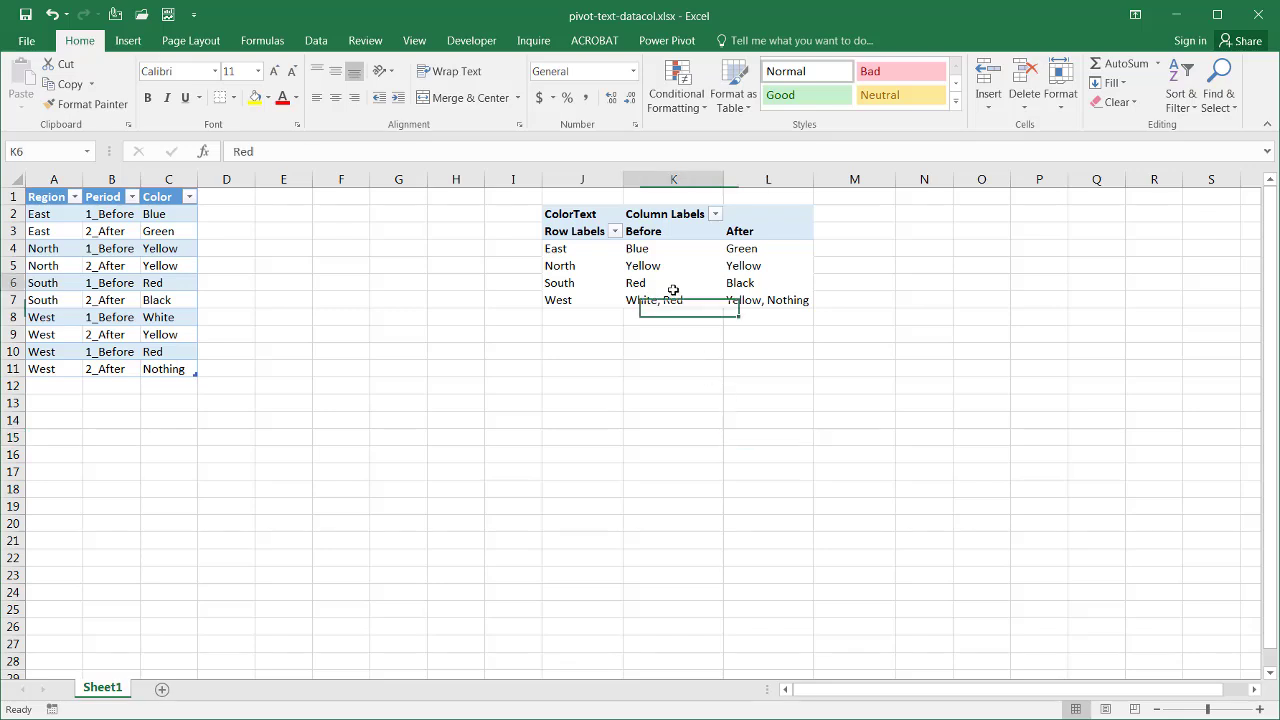